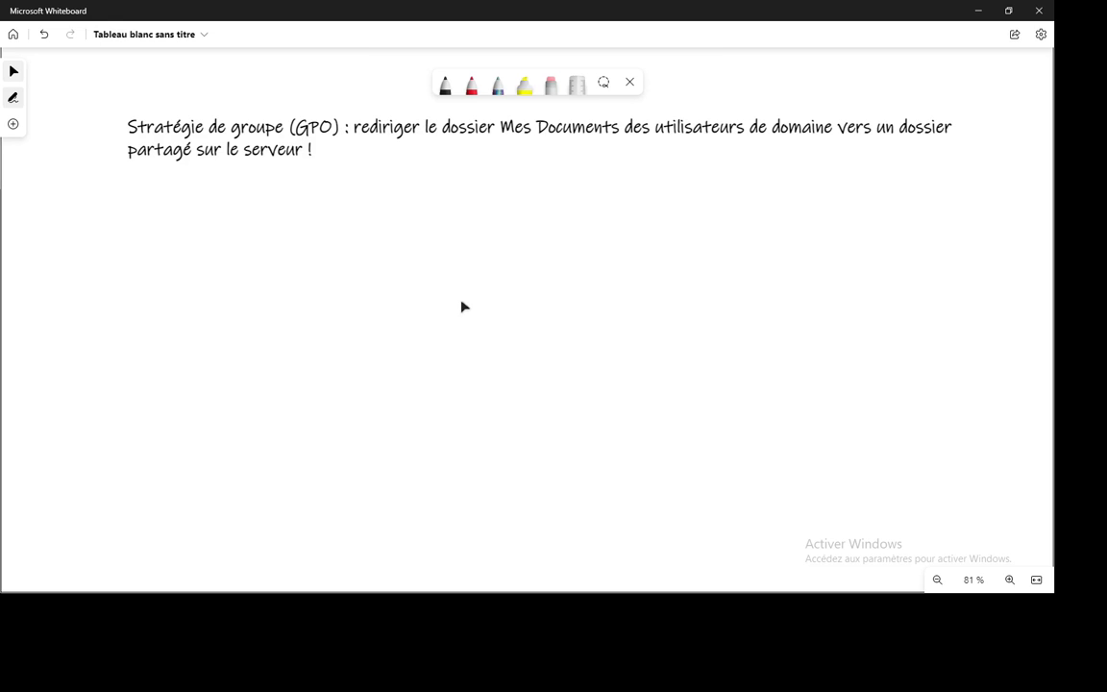
Step: In Active Directory Users and Computers, expand abc.com > ABC > Finance > Users to see its two accounts, then minimize it
{"action": "key", "text": "alt+Tab"}
{"action": "key", "text": "alt+Tab"}
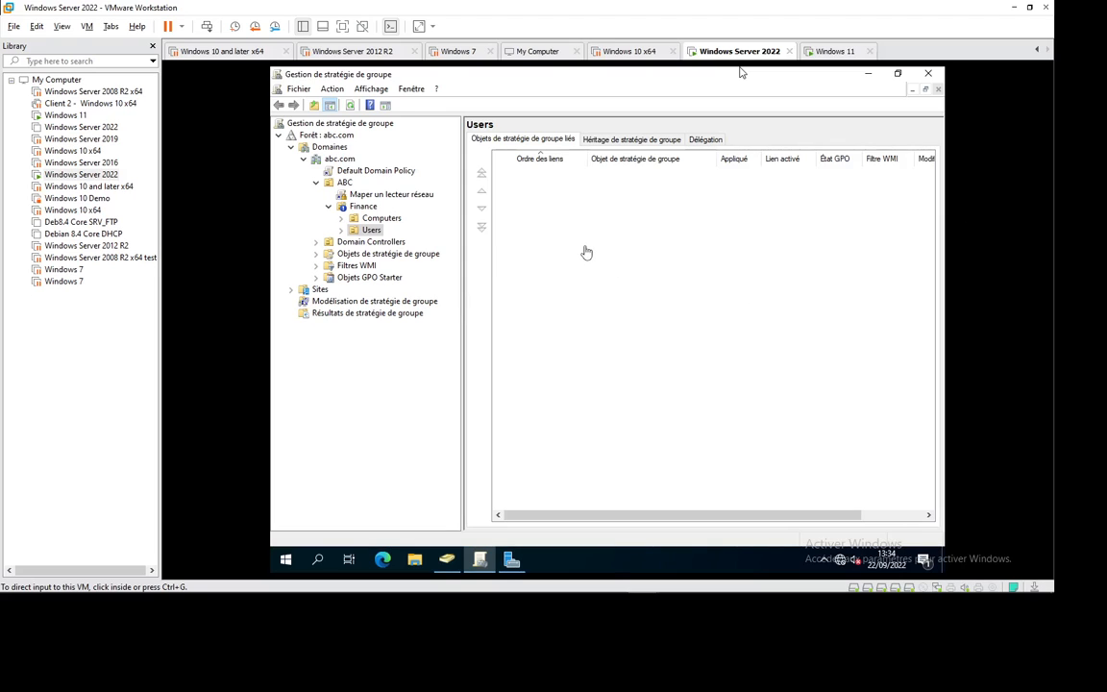
{"action": "left_click", "coordinate": [580, 241]}
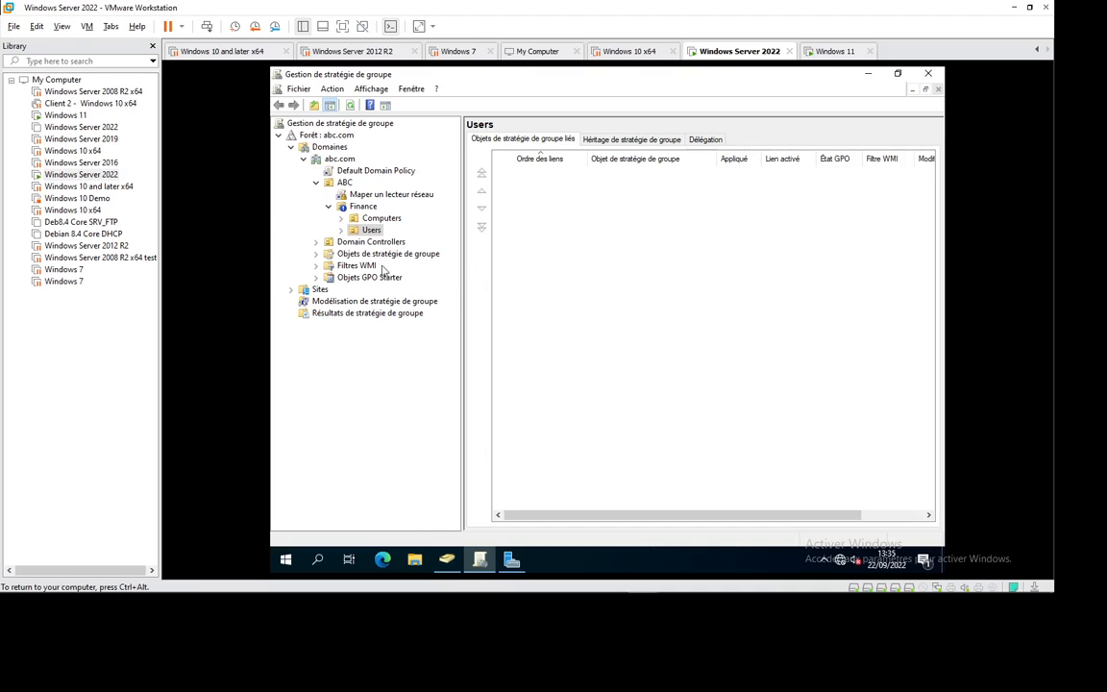
{"action": "left_click", "coordinate": [447, 560]}
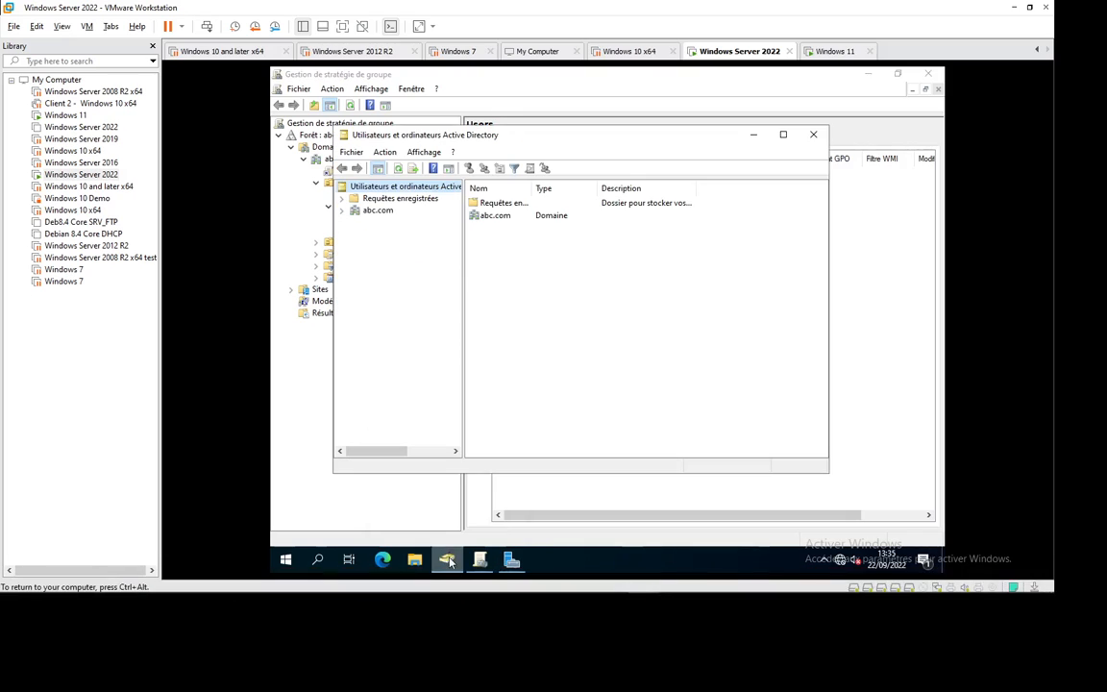
{"action": "left_click", "coordinate": [342, 211]}
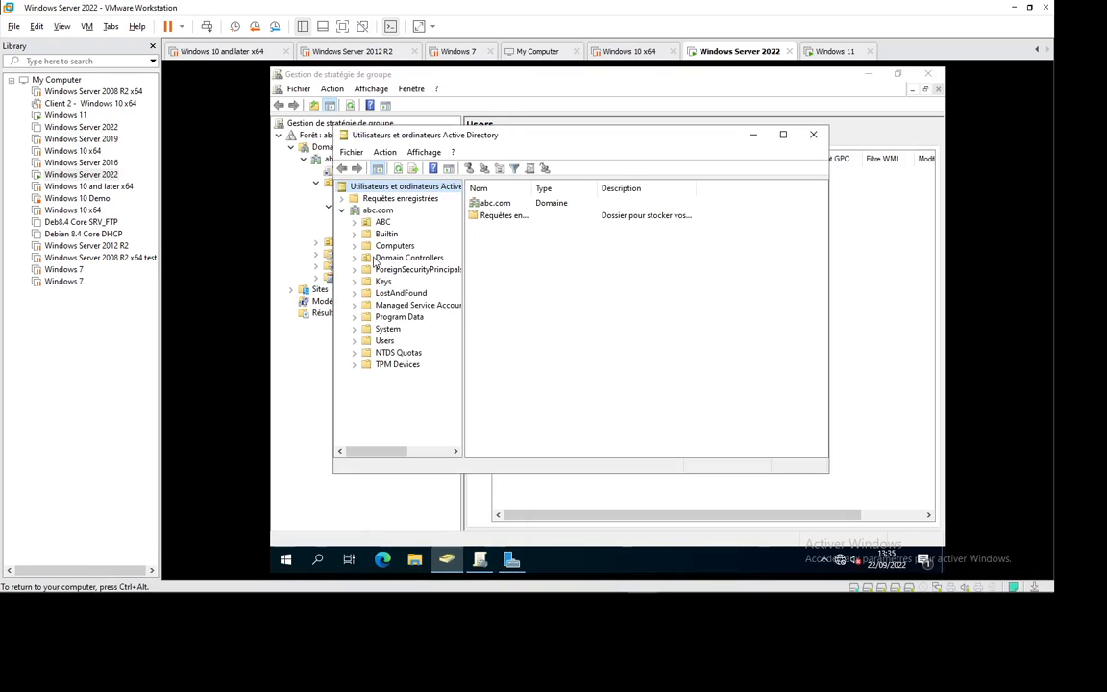
{"action": "left_click", "coordinate": [354, 222]}
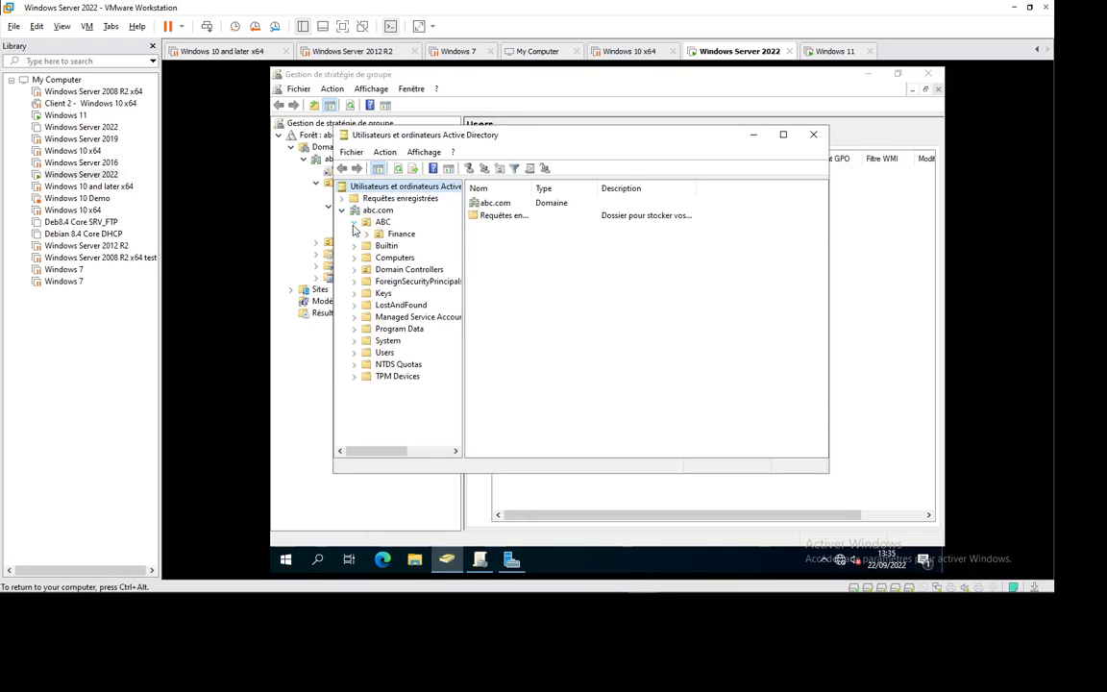
{"action": "left_click", "coordinate": [367, 235]}
{"action": "left_click", "coordinate": [409, 258]}
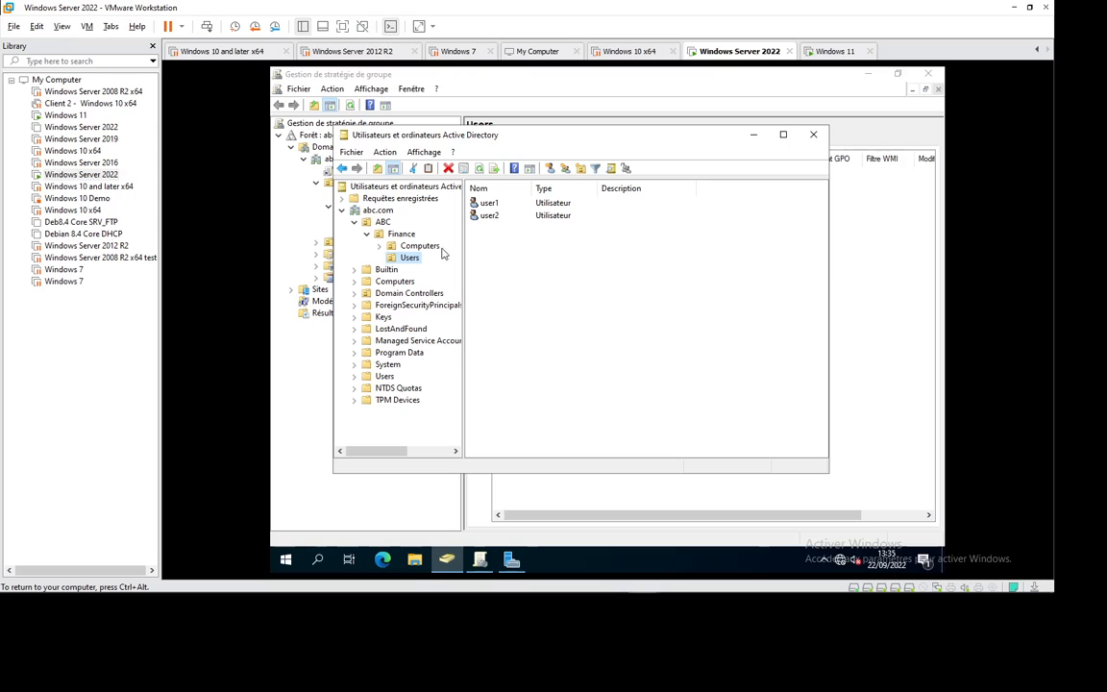
{"action": "left_click", "coordinate": [754, 135]}
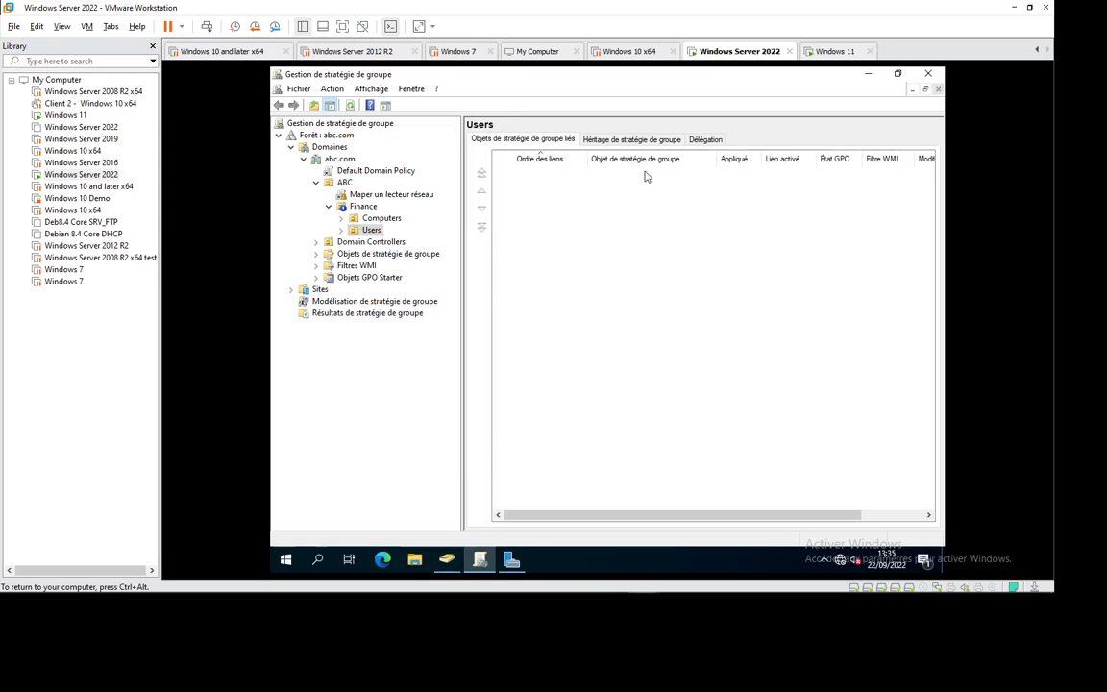
Step: Create a new GPO named 'Rediriger MesDocs' and link it to the Finance Users unit
{"action": "right_click", "coordinate": [373, 231]}
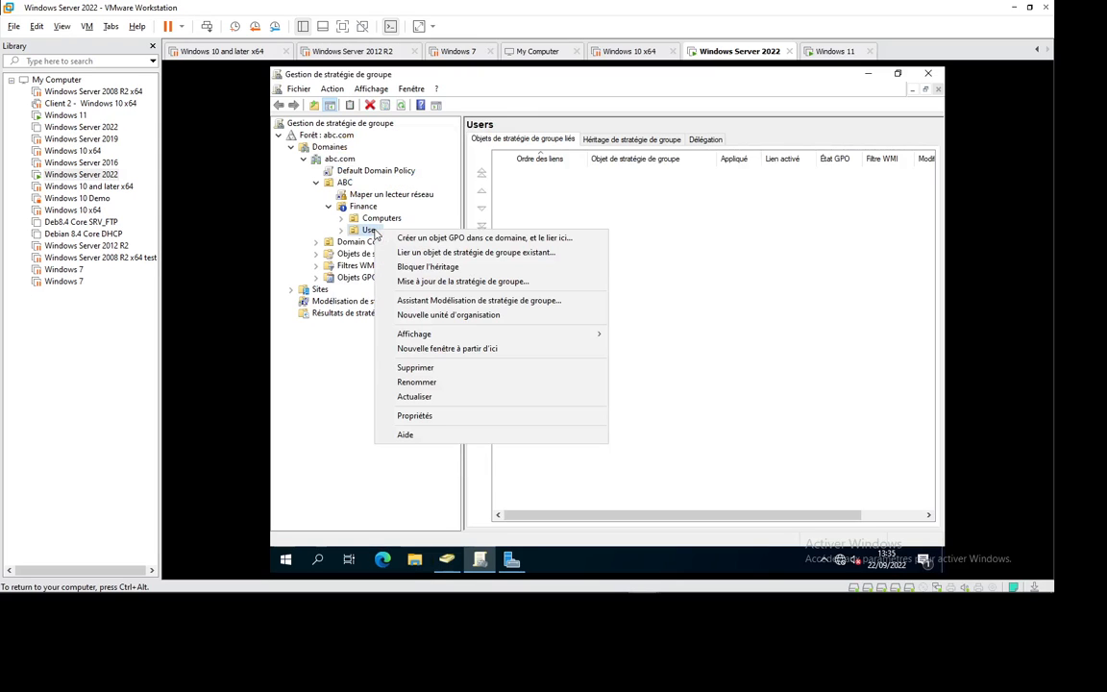
{"action": "left_click", "coordinate": [442, 238]}
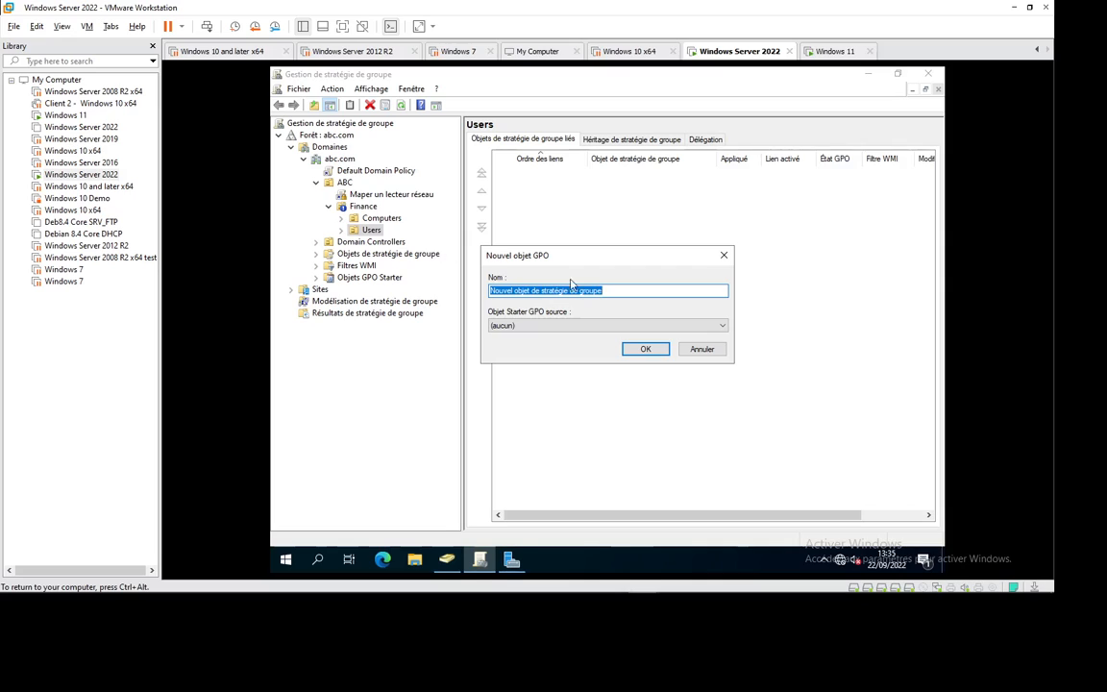
{"action": "type", "text": "R"}
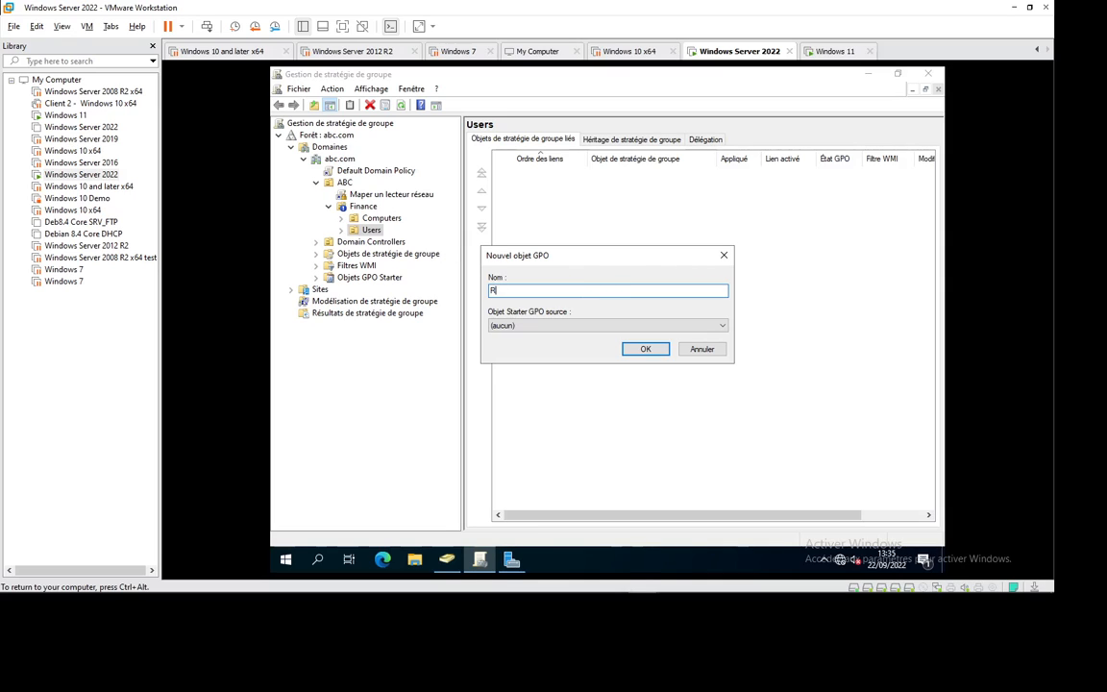
{"action": "type", "text": "ediriger MesDocs"}
{"action": "key", "text": "Return"}
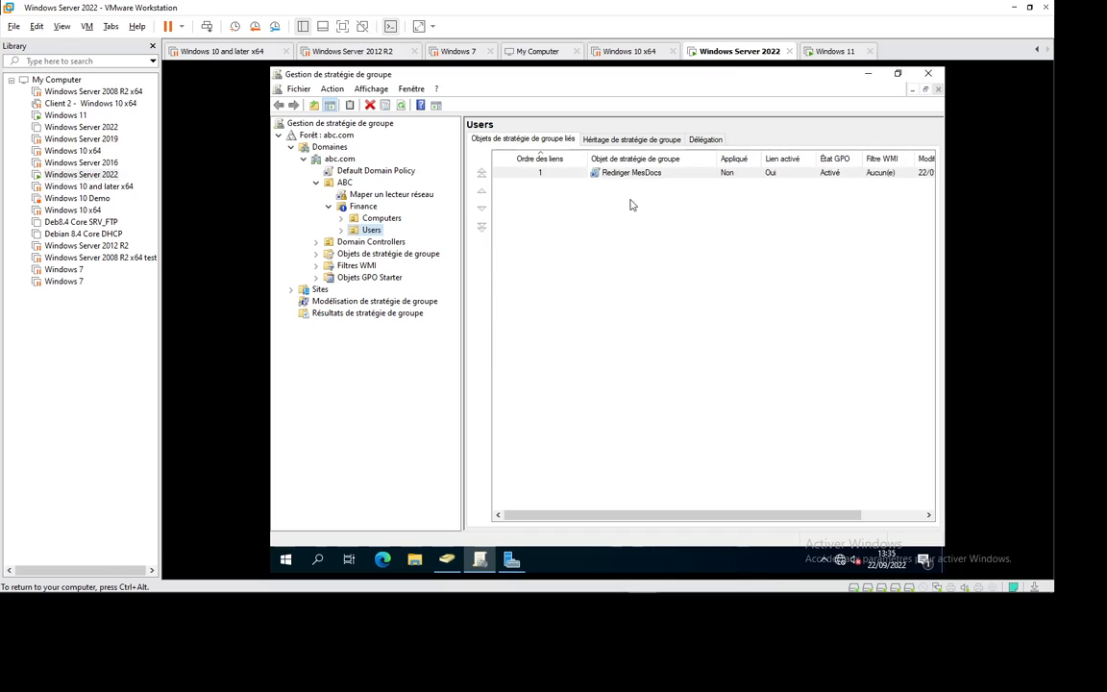
{"action": "left_click", "coordinate": [415, 560]}
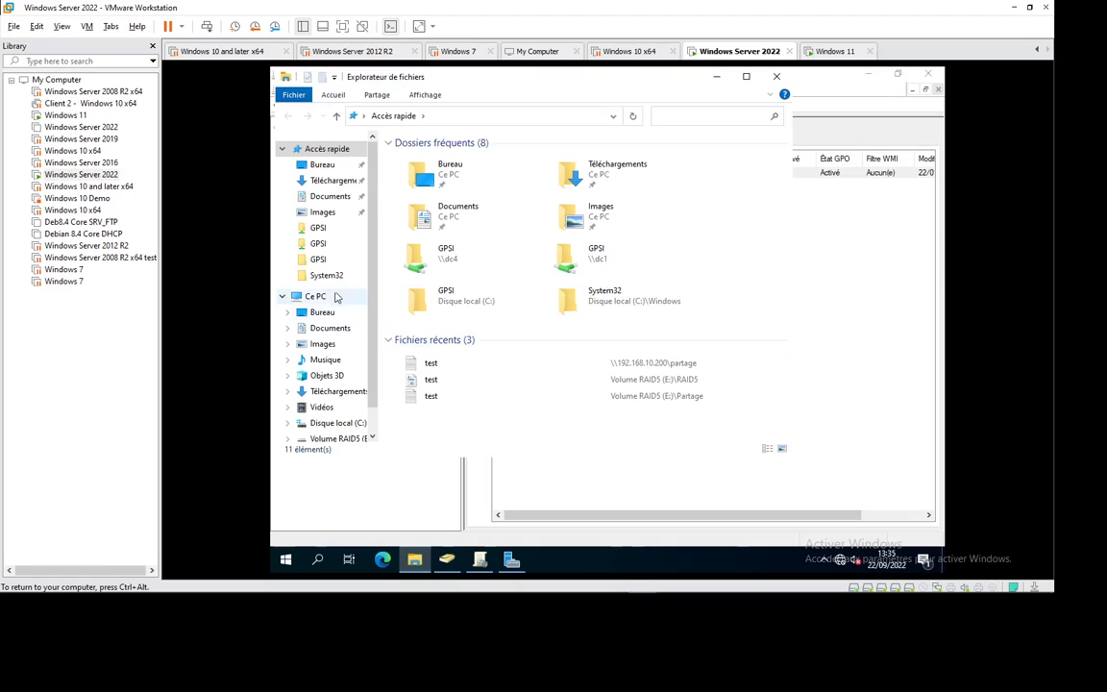
Step: Delete the old Mes Docs folder on C: and create a new folder named 'Mes Docs'
{"action": "left_click", "coordinate": [331, 424]}
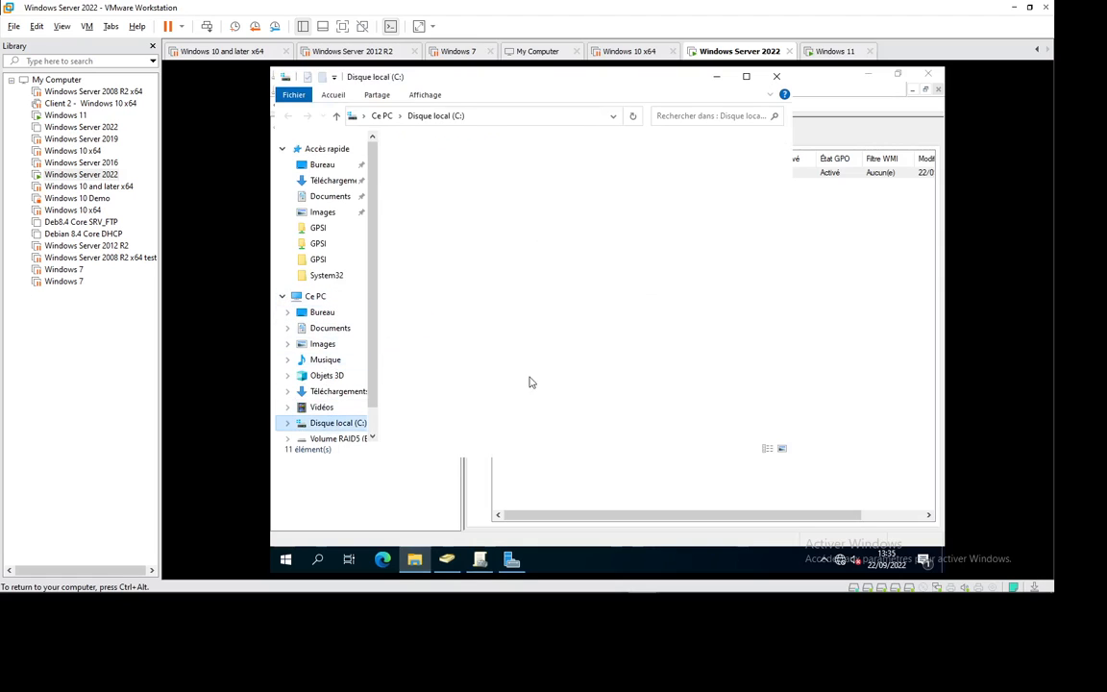
{"action": "left_click", "coordinate": [426, 174]}
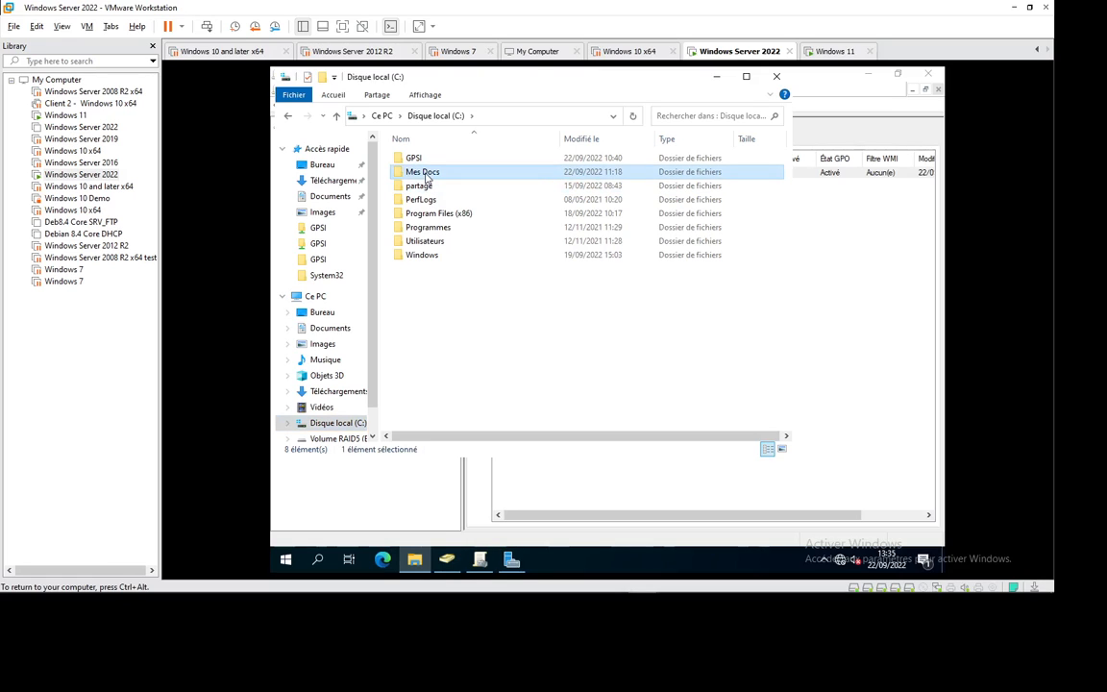
{"action": "key", "text": "Delete"}
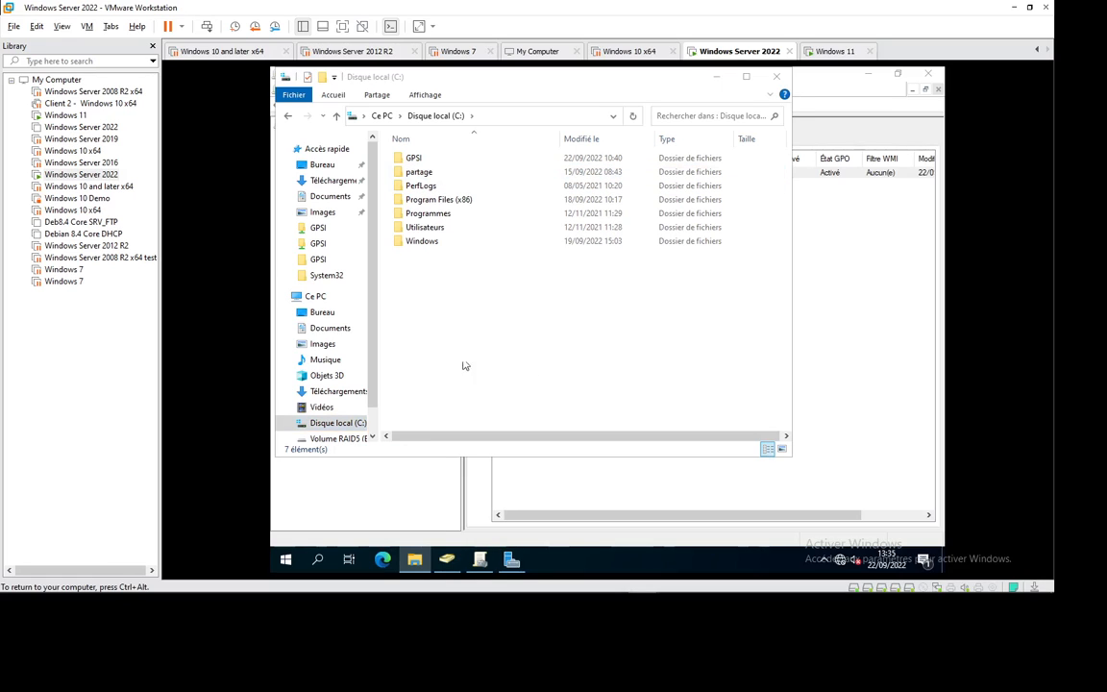
{"action": "right_click", "coordinate": [447, 334]}
{"action": "mouse_move", "coordinate": [589, 472]}
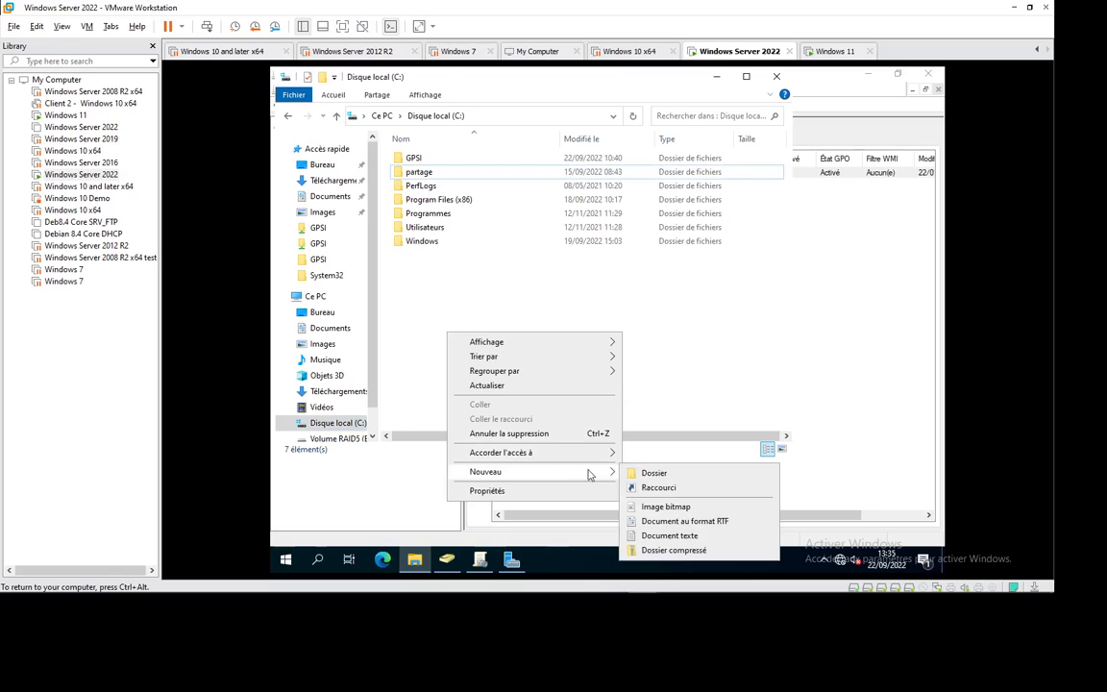
{"action": "left_click", "coordinate": [653, 473]}
{"action": "type", "text": "Mes Docs"}
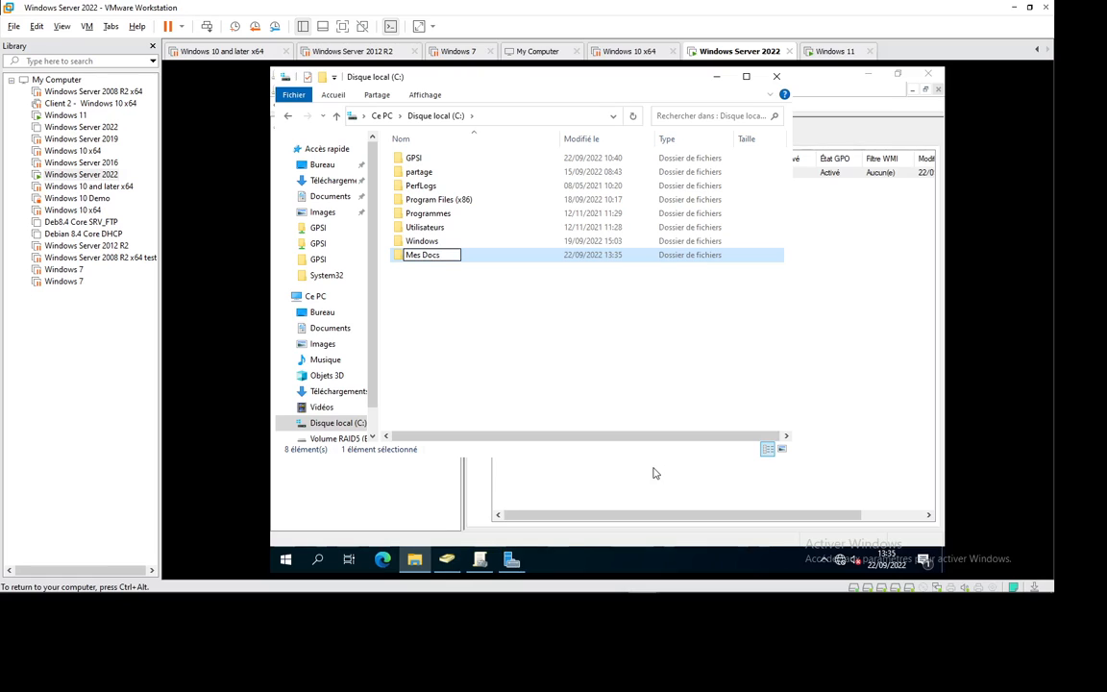
{"action": "key", "text": "Return"}
Step: Turn on advanced sharing for the Mes Docs folder from its Partage properties
{"action": "right_click", "coordinate": [441, 256]}
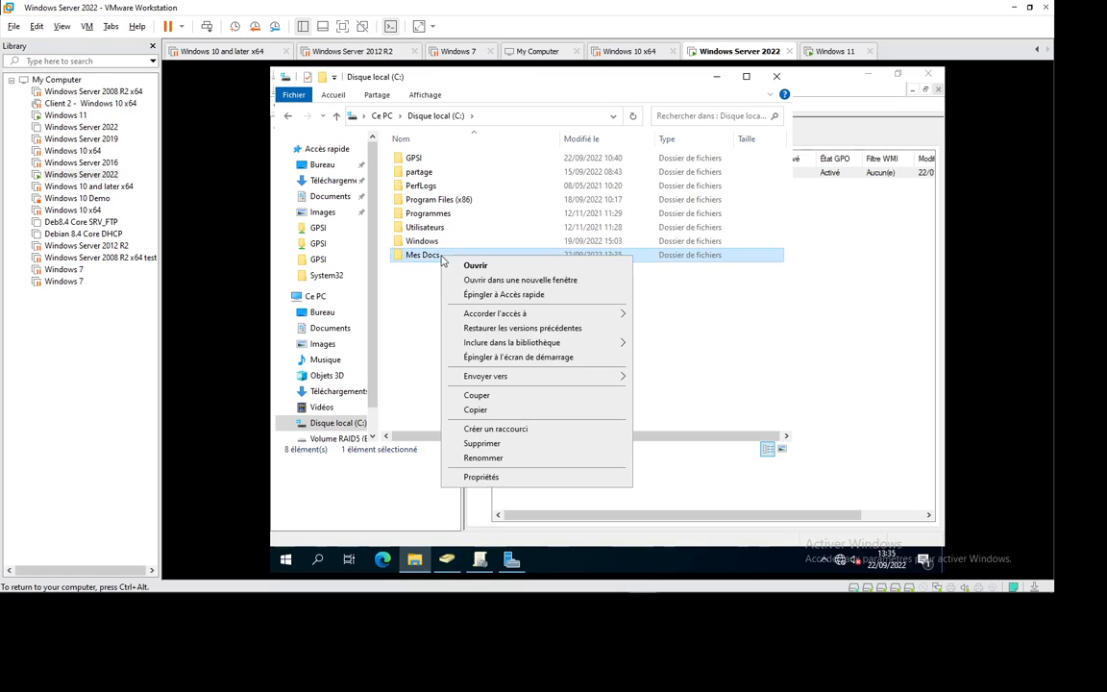
{"action": "left_click", "coordinate": [484, 477]}
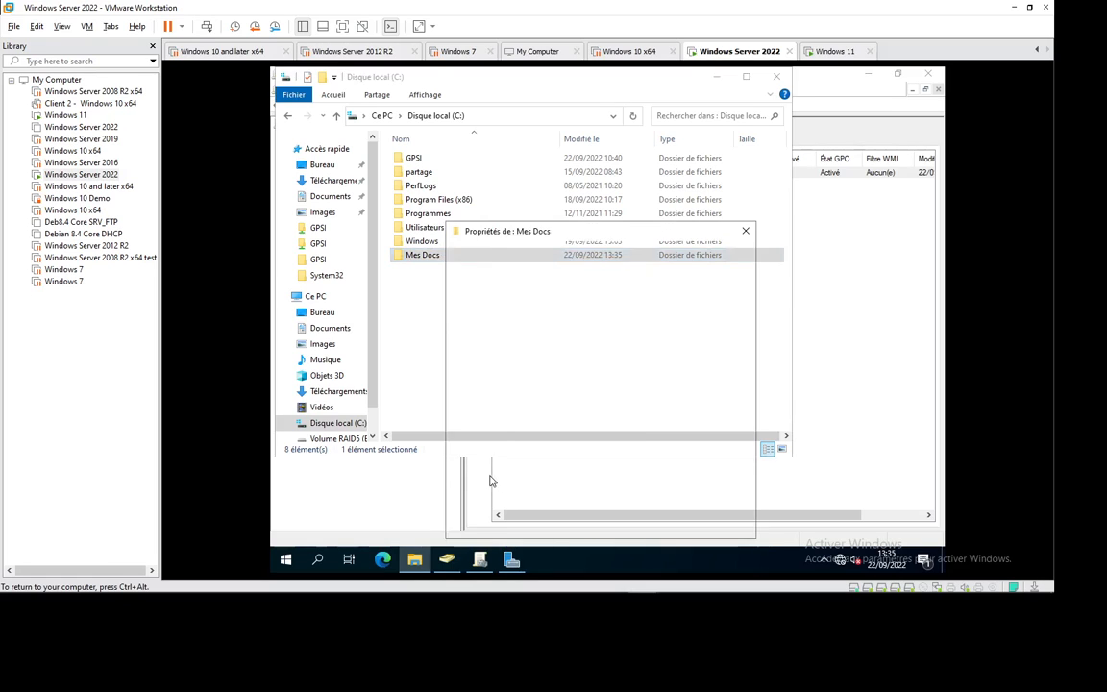
{"action": "left_click", "coordinate": [499, 254]}
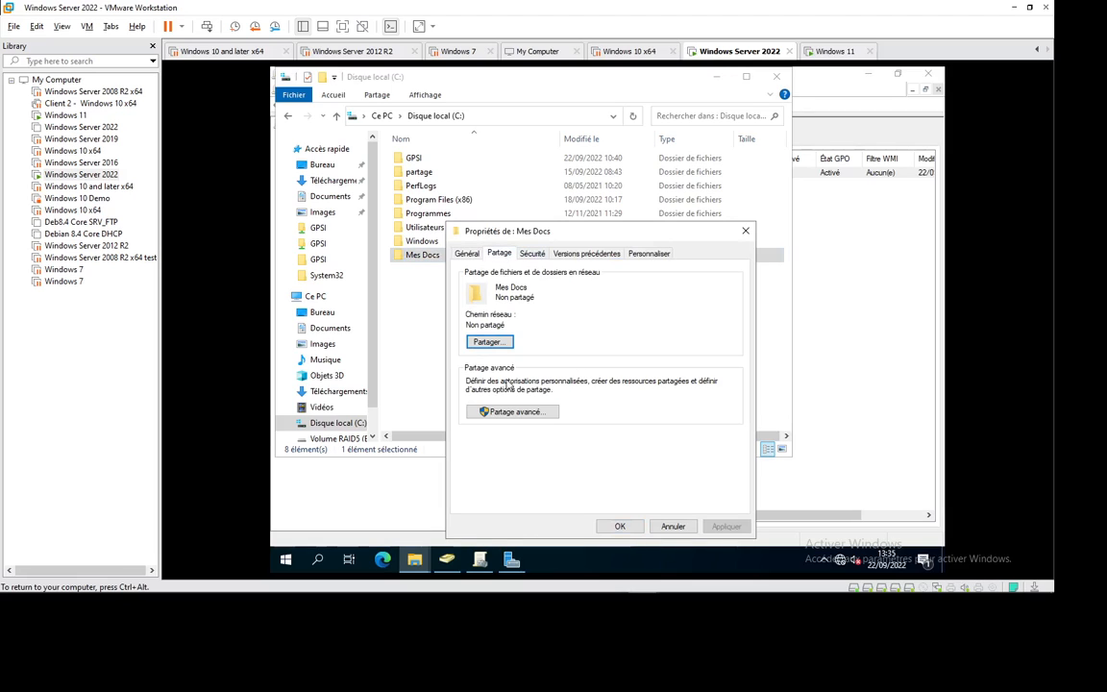
{"action": "left_click", "coordinate": [519, 414]}
{"action": "left_click", "coordinate": [466, 277]}
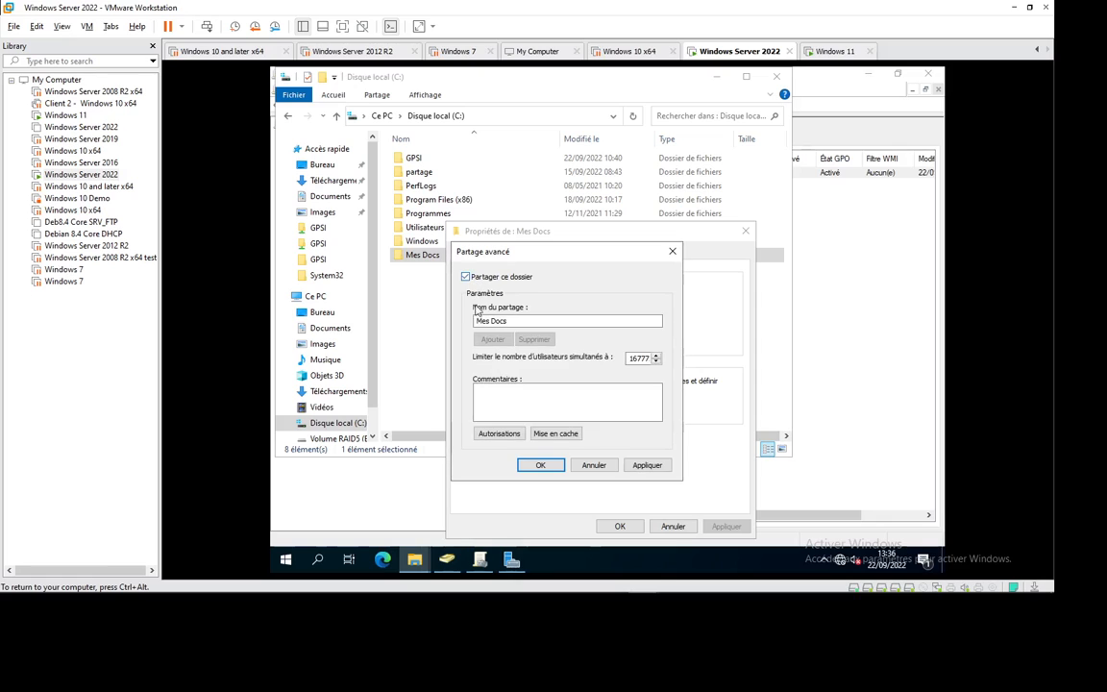
{"action": "left_click", "coordinate": [498, 433]}
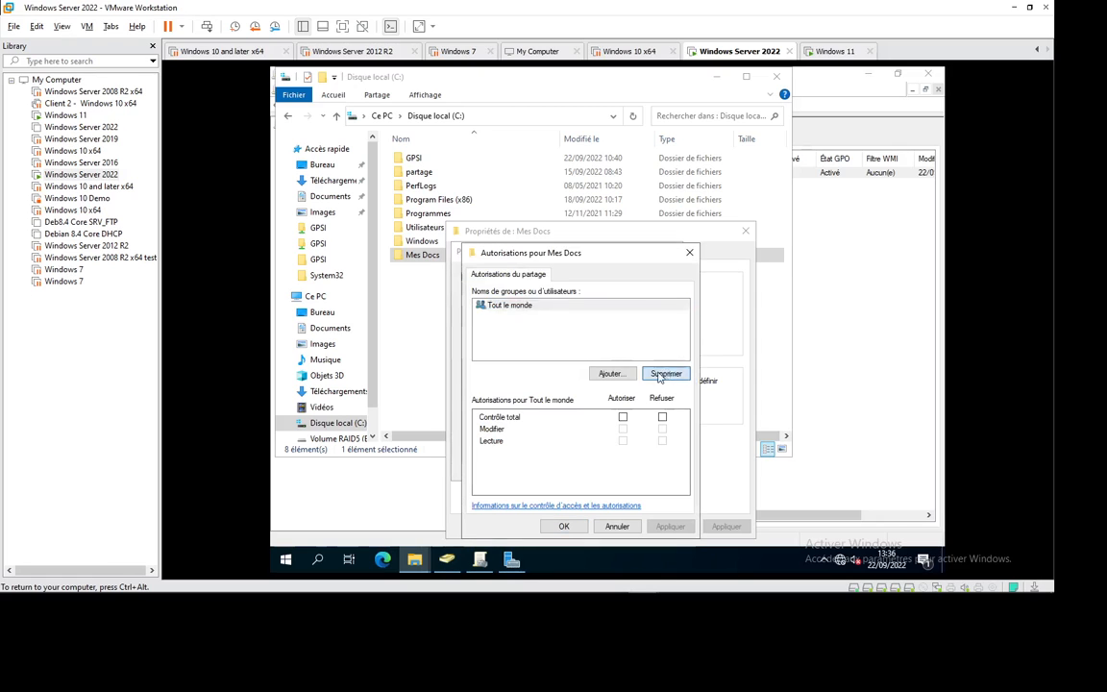
Step: Replace Tout le monde with Utilisateurs having Contrôle total in the share permissions and confirm
{"action": "left_click", "coordinate": [664, 374]}
{"action": "left_click", "coordinate": [610, 373]}
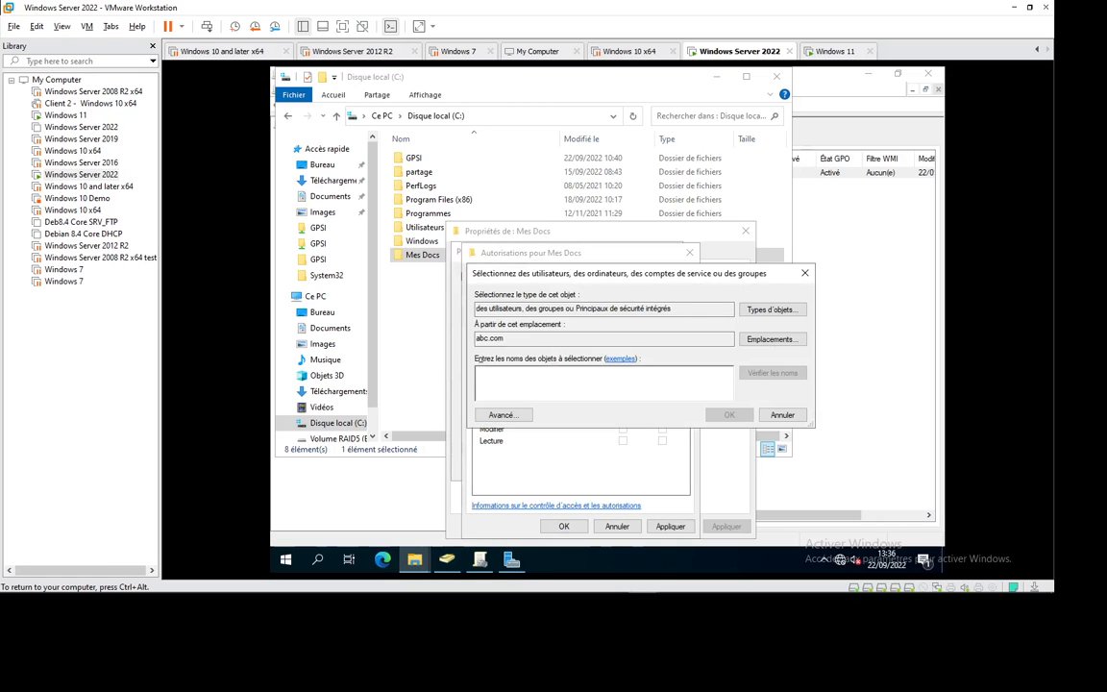
{"action": "type", "text": "util"}
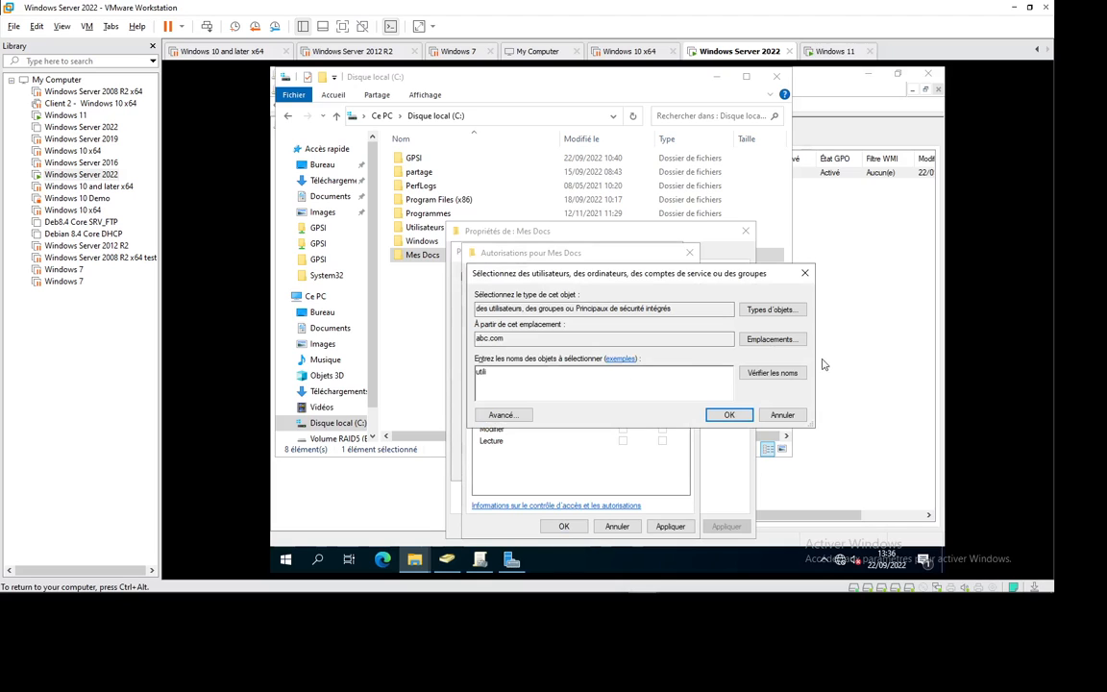
{"action": "left_click", "coordinate": [771, 372]}
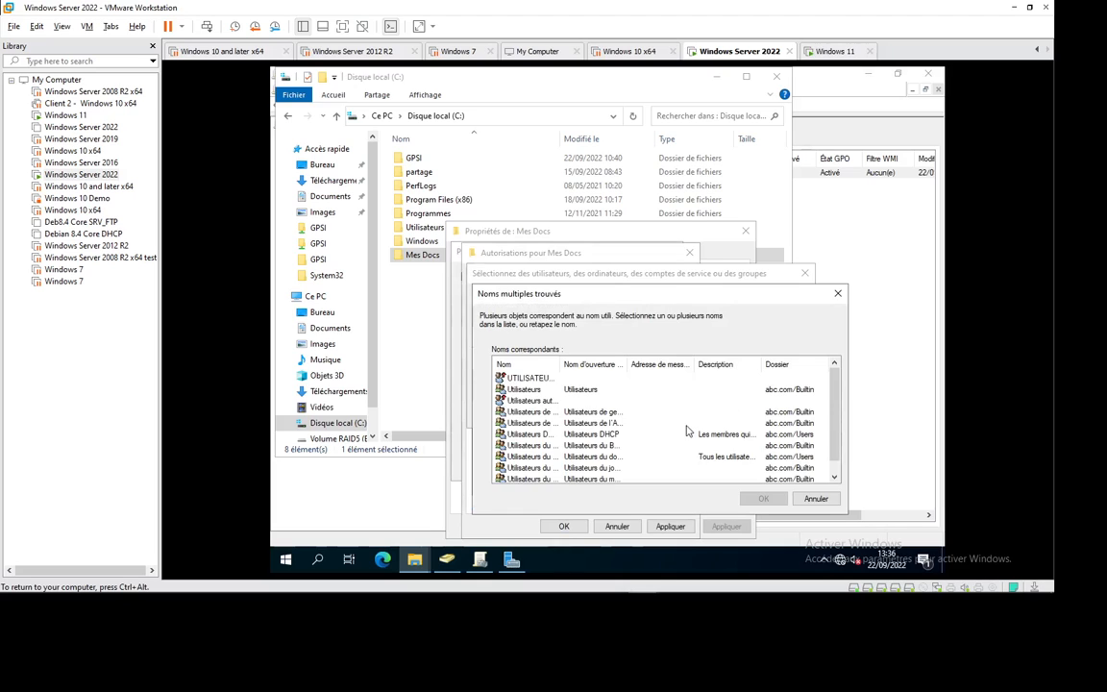
{"action": "double_click", "coordinate": [533, 391]}
{"action": "left_click", "coordinate": [715, 418]}
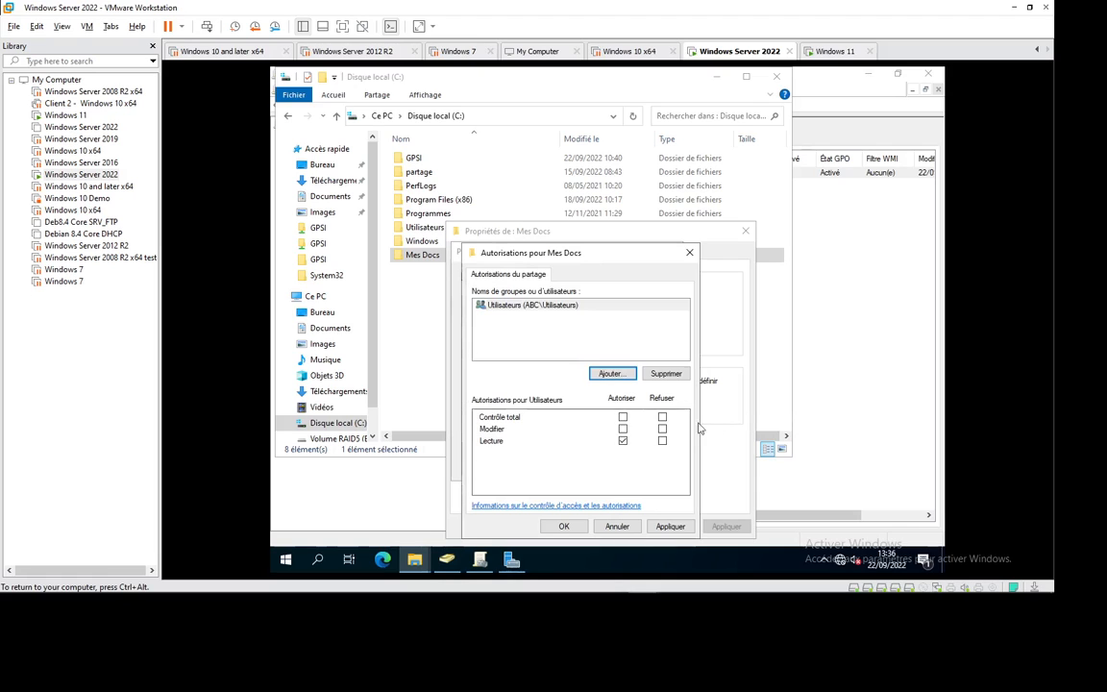
{"action": "left_click", "coordinate": [623, 417]}
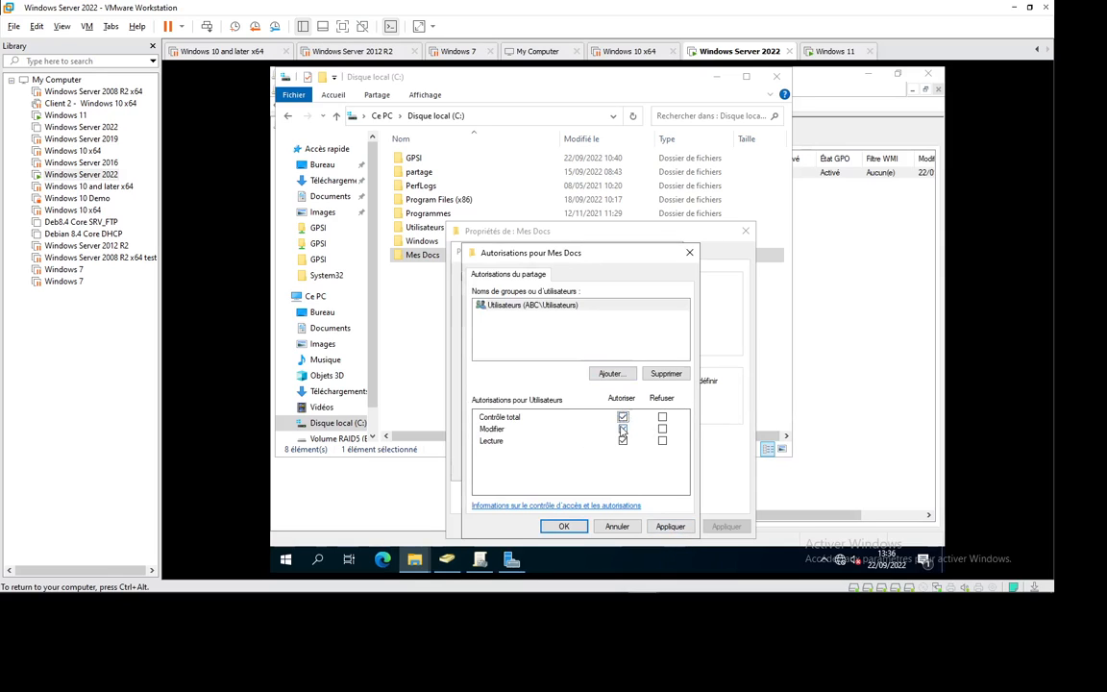
{"action": "left_click", "coordinate": [670, 525]}
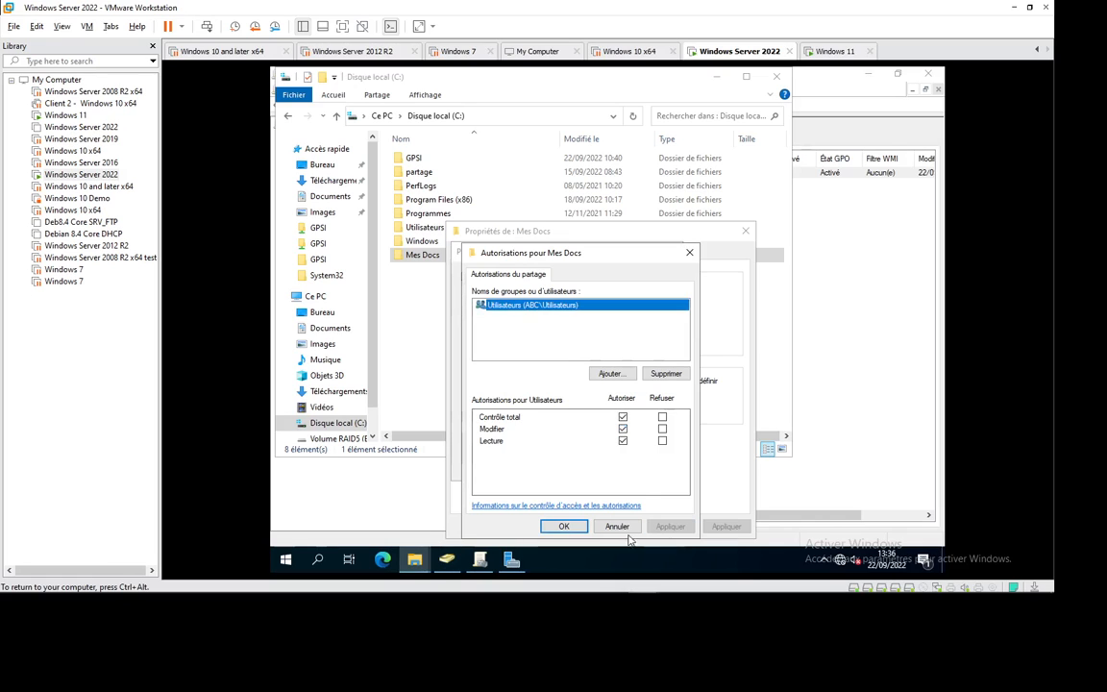
{"action": "left_click", "coordinate": [581, 525]}
{"action": "left_click", "coordinate": [543, 465]}
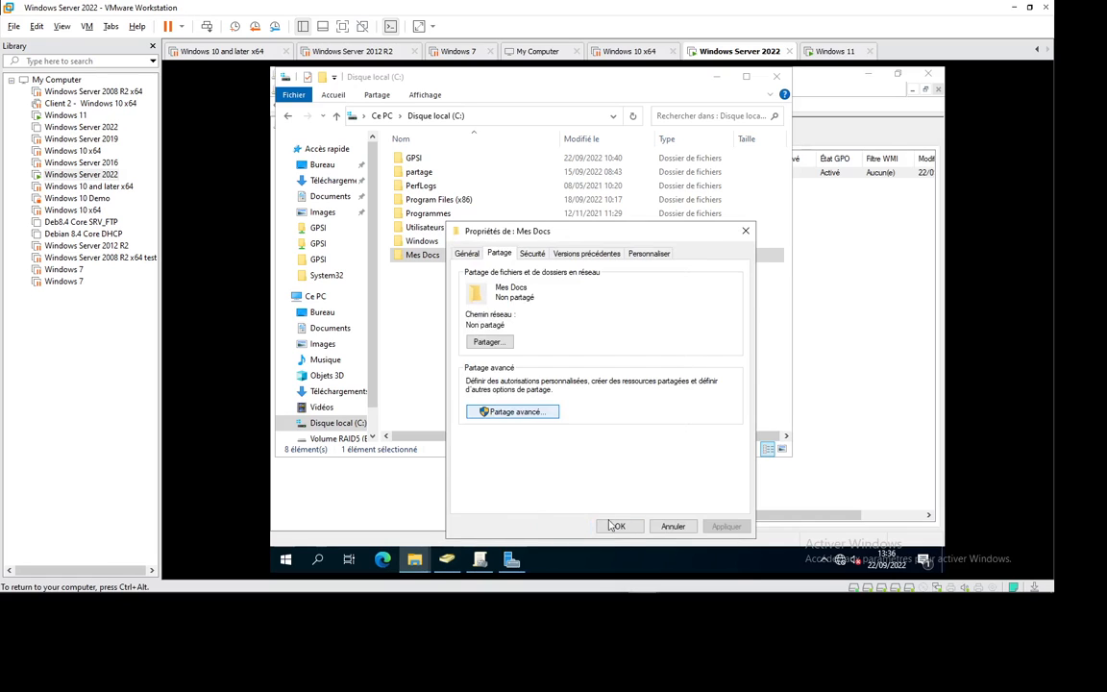
{"action": "left_click", "coordinate": [617, 526]}
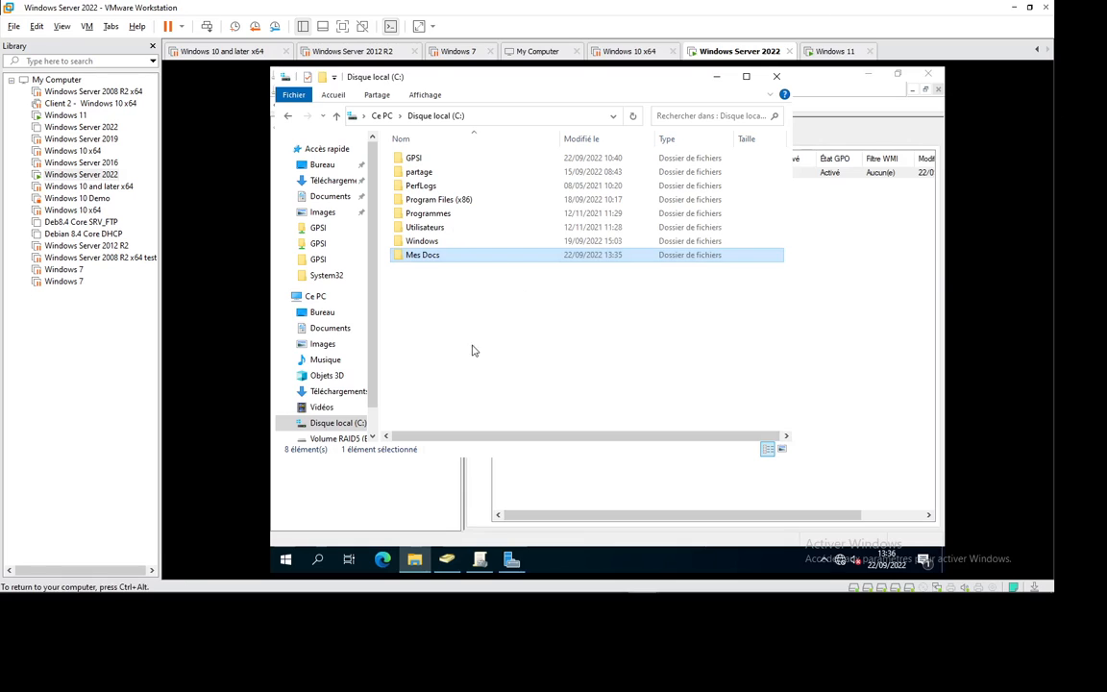
{"action": "left_click", "coordinate": [435, 316]}
Step: Edit the Rediriger MesDocs GPO and expand Configuration utilisateur down to Redirection de dossiers
{"action": "left_click", "coordinate": [479, 560]}
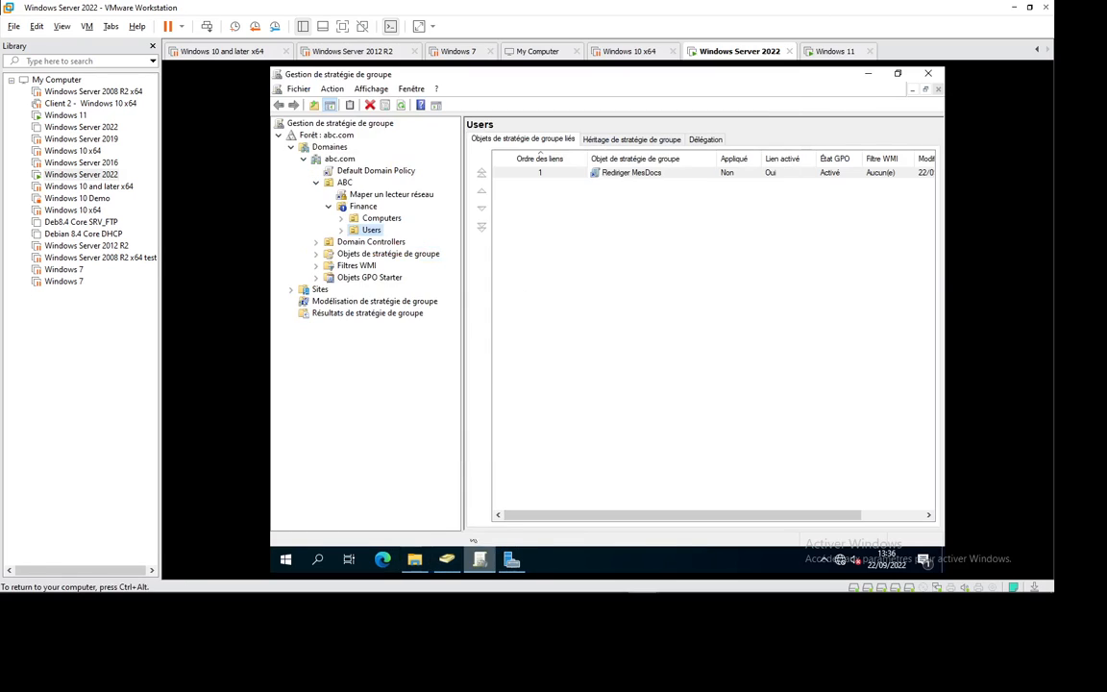
{"action": "right_click", "coordinate": [626, 174]}
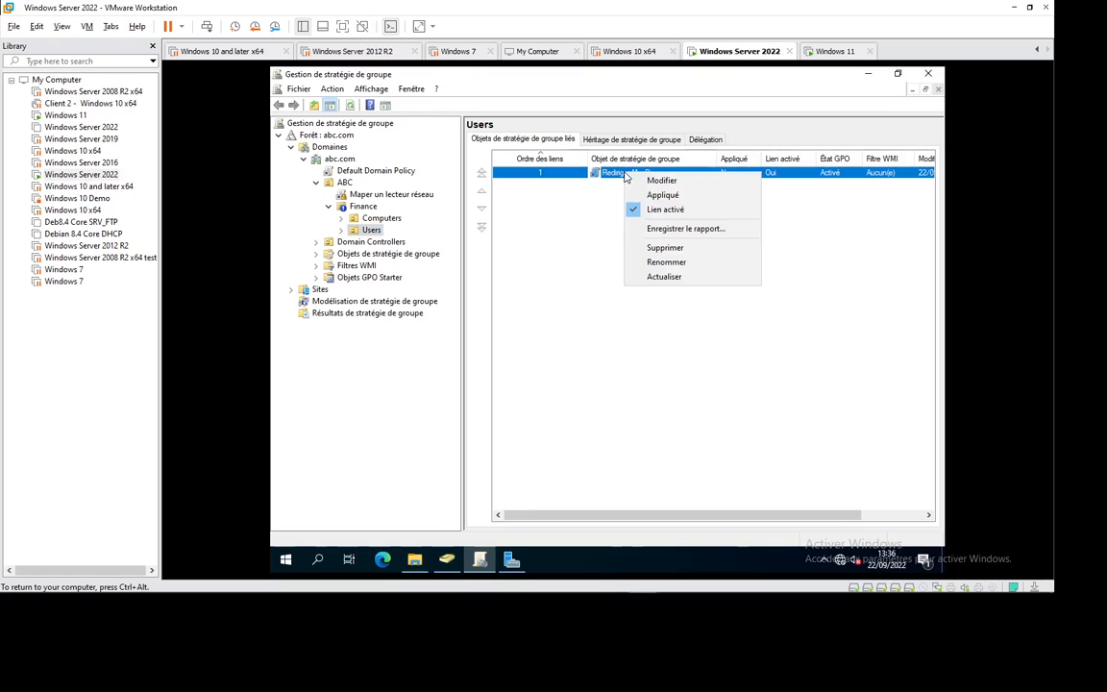
{"action": "left_click", "coordinate": [661, 180]}
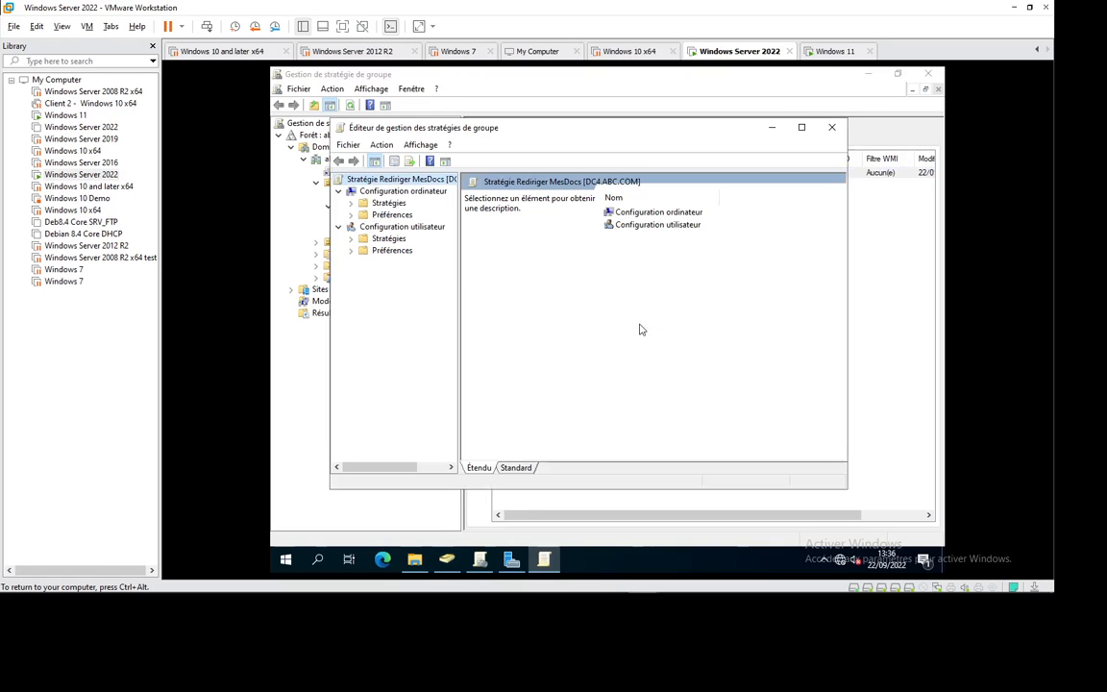
{"action": "left_click", "coordinate": [351, 239]}
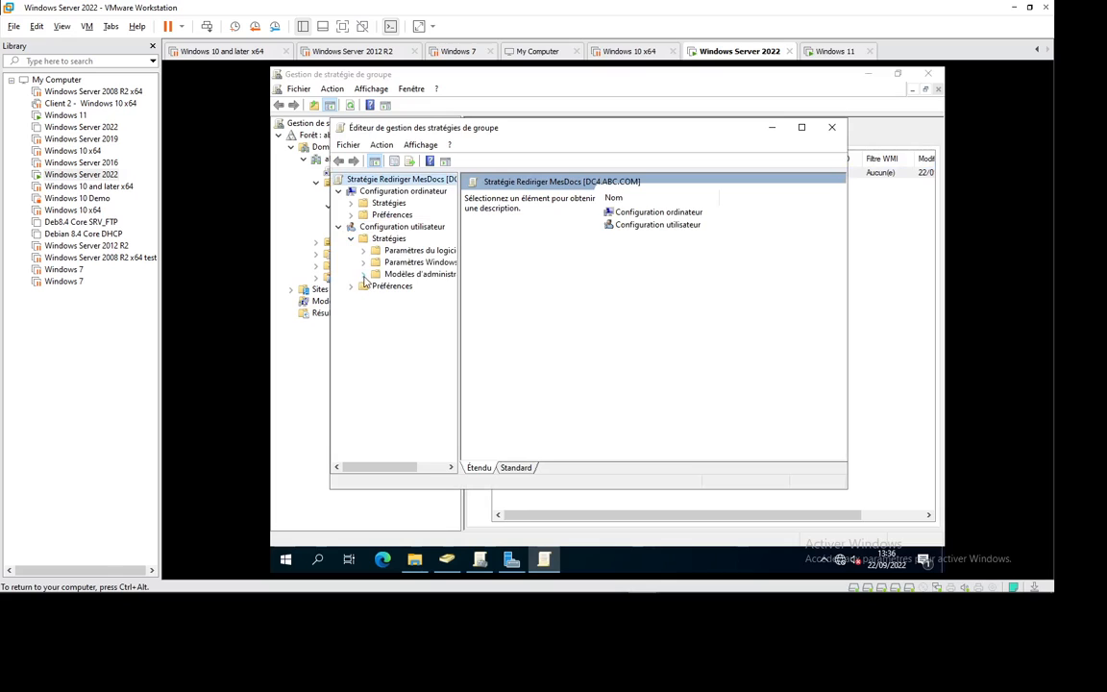
{"action": "left_click", "coordinate": [363, 249]}
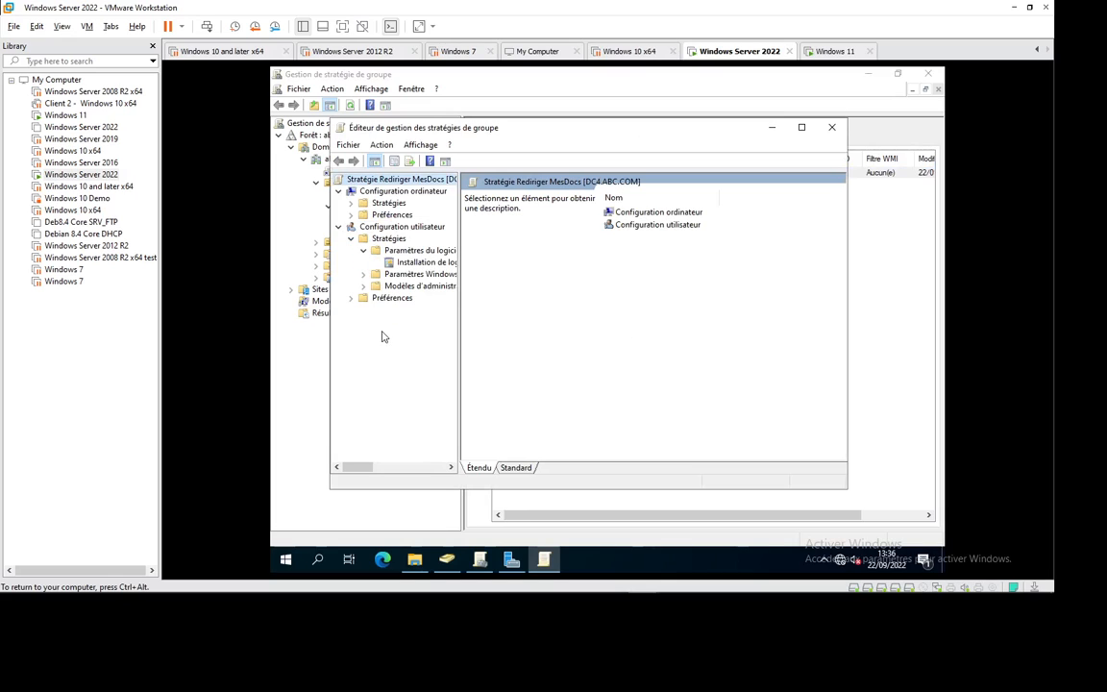
{"action": "left_click", "coordinate": [363, 250]}
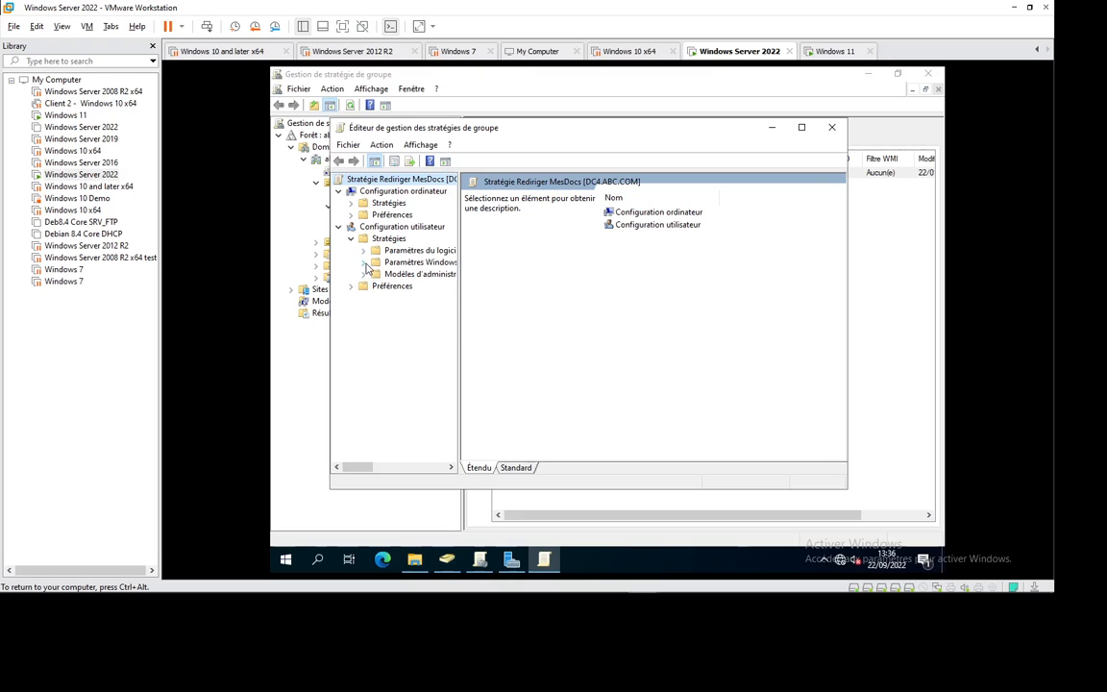
{"action": "left_click", "coordinate": [364, 264]}
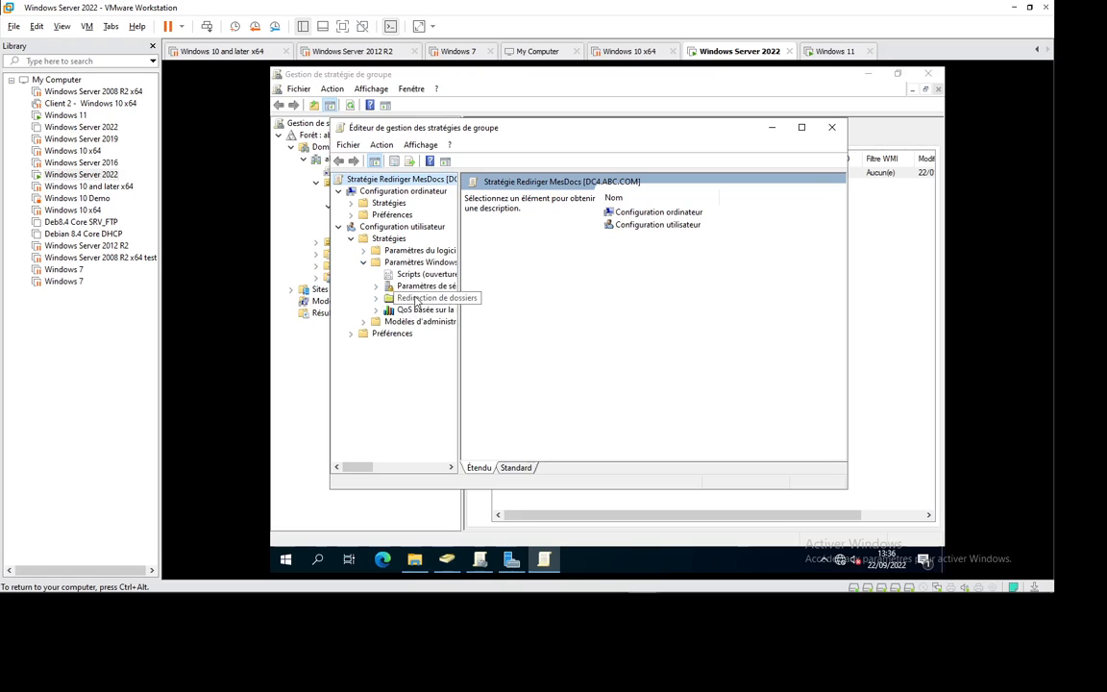
{"action": "double_click", "coordinate": [417, 299]}
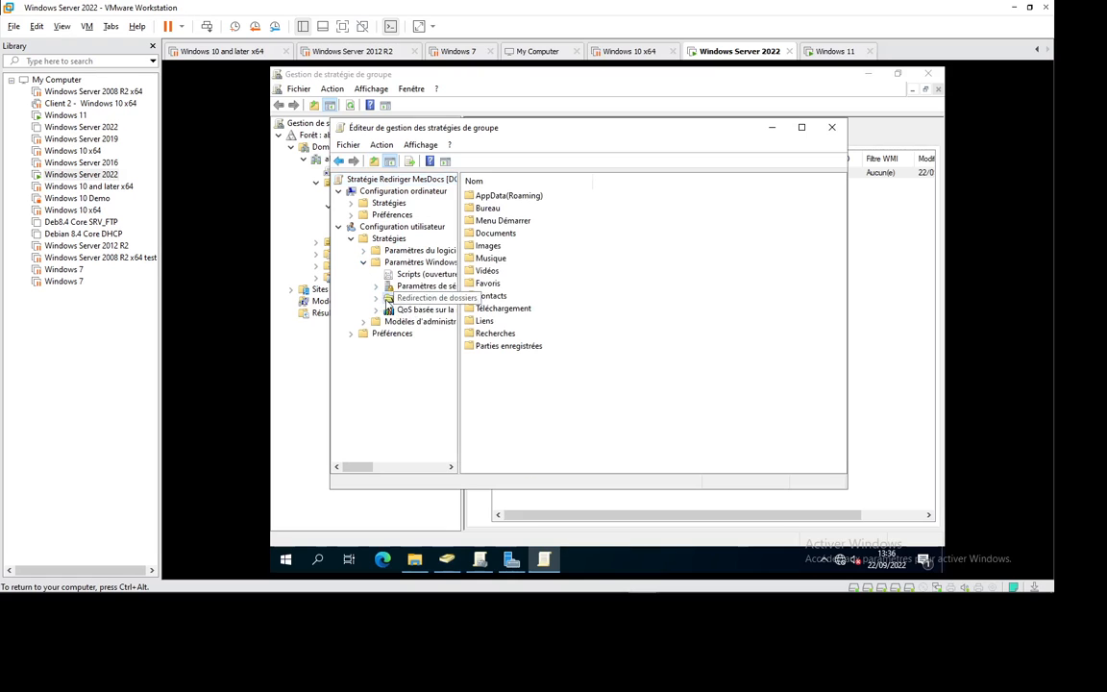
Step: Maximize the editor, widen the tree pane, and select the Documents redirection folder
{"action": "left_click", "coordinate": [803, 128]}
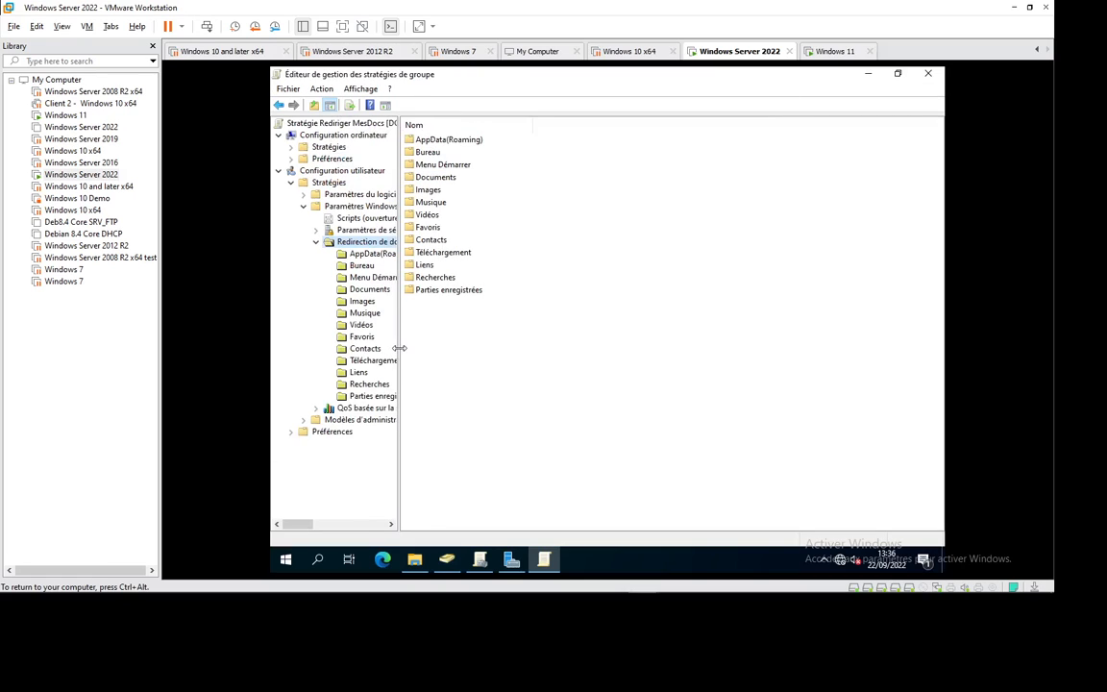
{"action": "left_click_drag", "start_coordinate": [399, 348], "coordinate": [471, 351]}
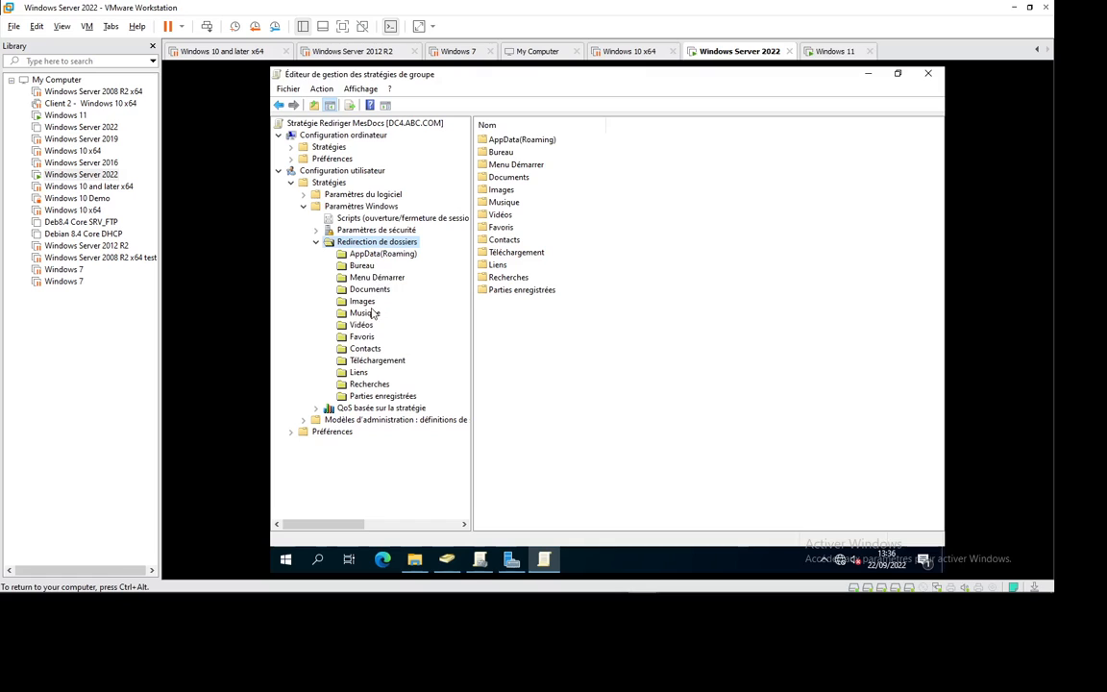
{"action": "left_click", "coordinate": [371, 322]}
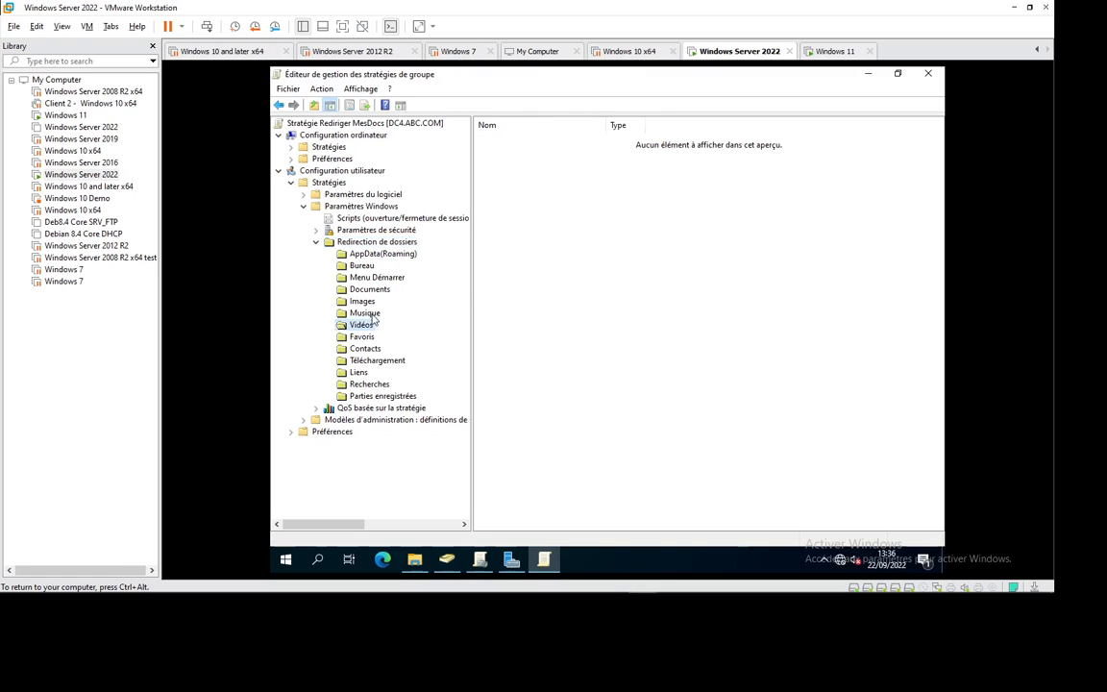
{"action": "left_click", "coordinate": [372, 313]}
{"action": "left_click", "coordinate": [371, 303]}
{"action": "left_click", "coordinate": [378, 290]}
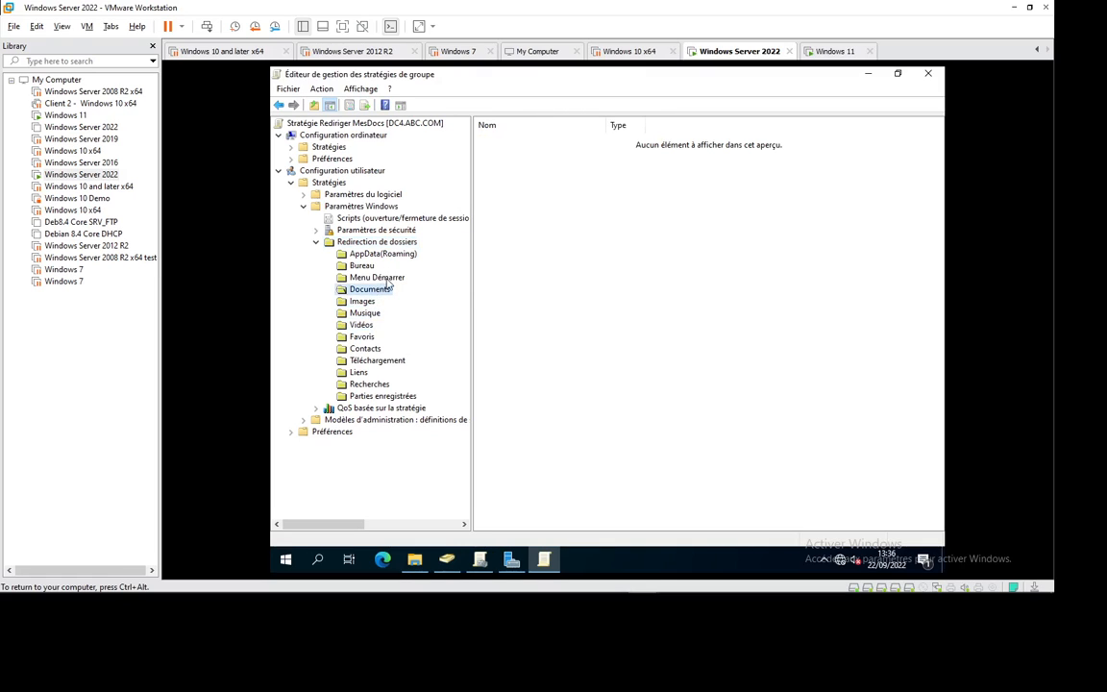
{"action": "key", "text": "Up"}
{"action": "key", "text": "Up"}
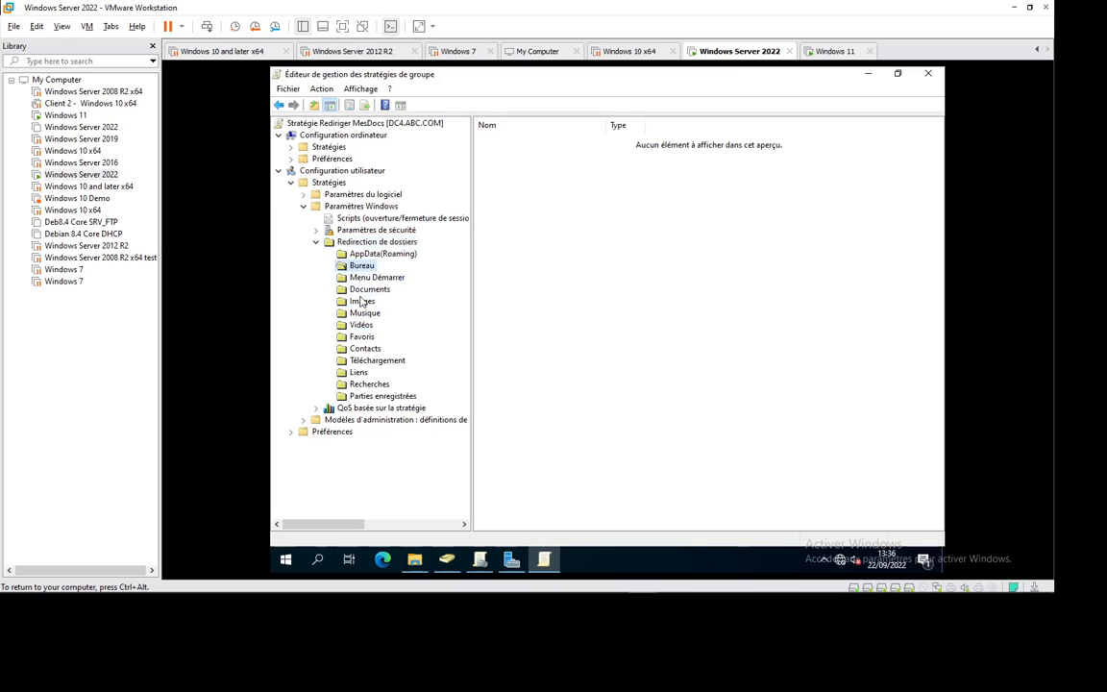
{"action": "left_click", "coordinate": [378, 362]}
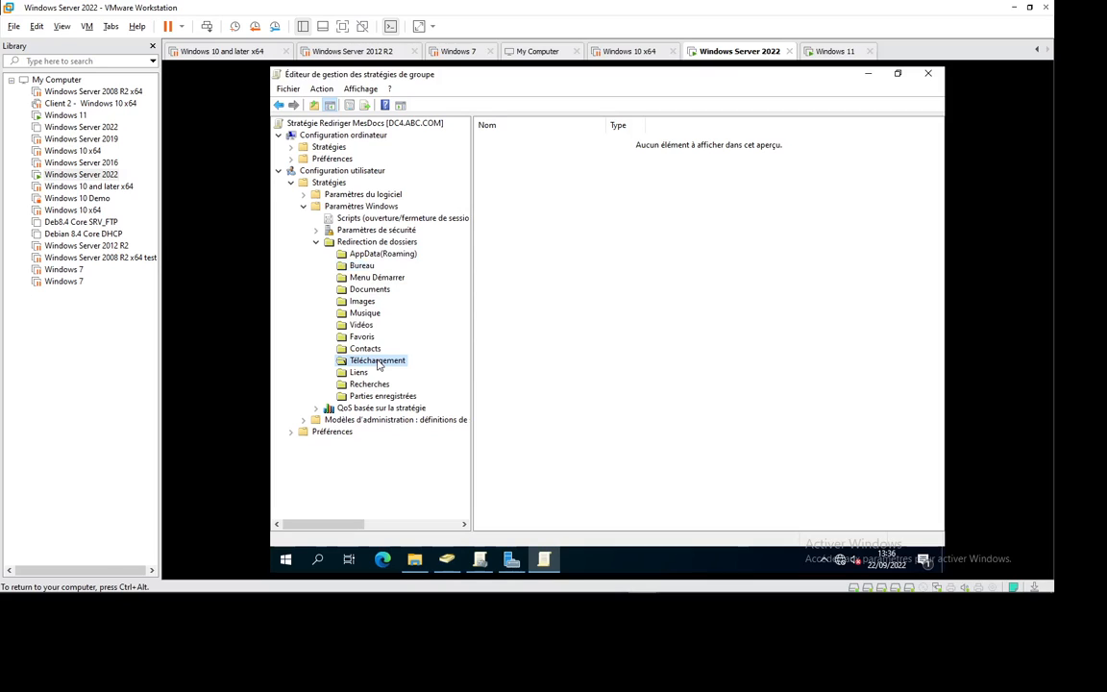
{"action": "left_click", "coordinate": [375, 291]}
Step: Set Documents redirection to 'De base' with one folder per user, leaving the root path blank
{"action": "right_click", "coordinate": [388, 292]}
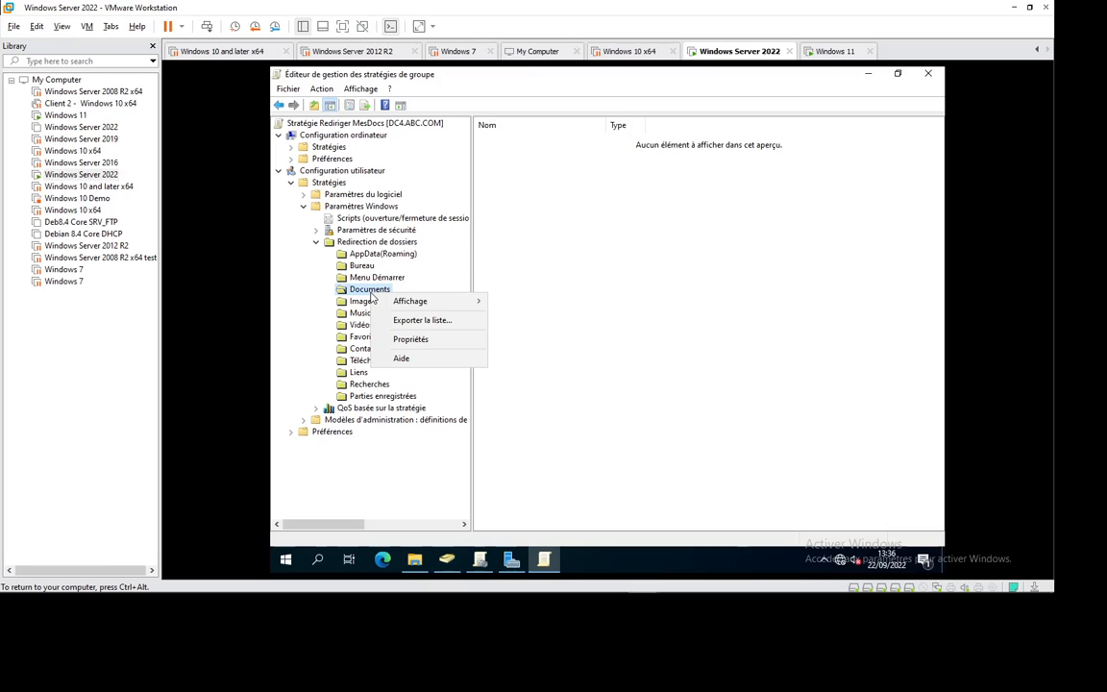
{"action": "left_click", "coordinate": [425, 339]}
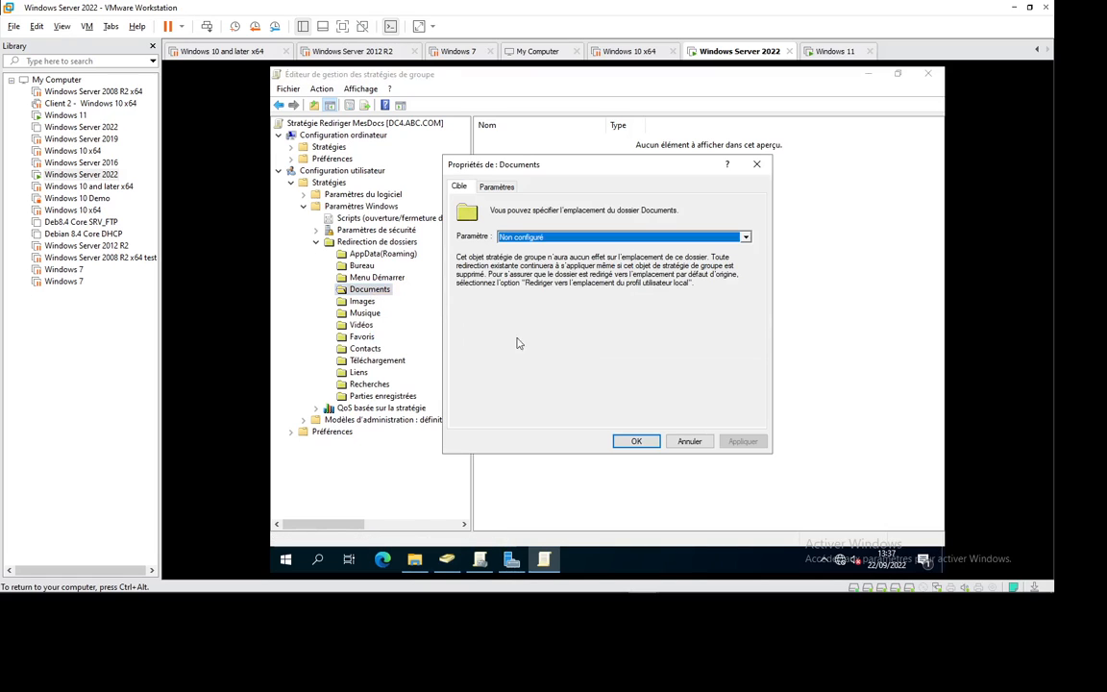
{"action": "left_click", "coordinate": [501, 236]}
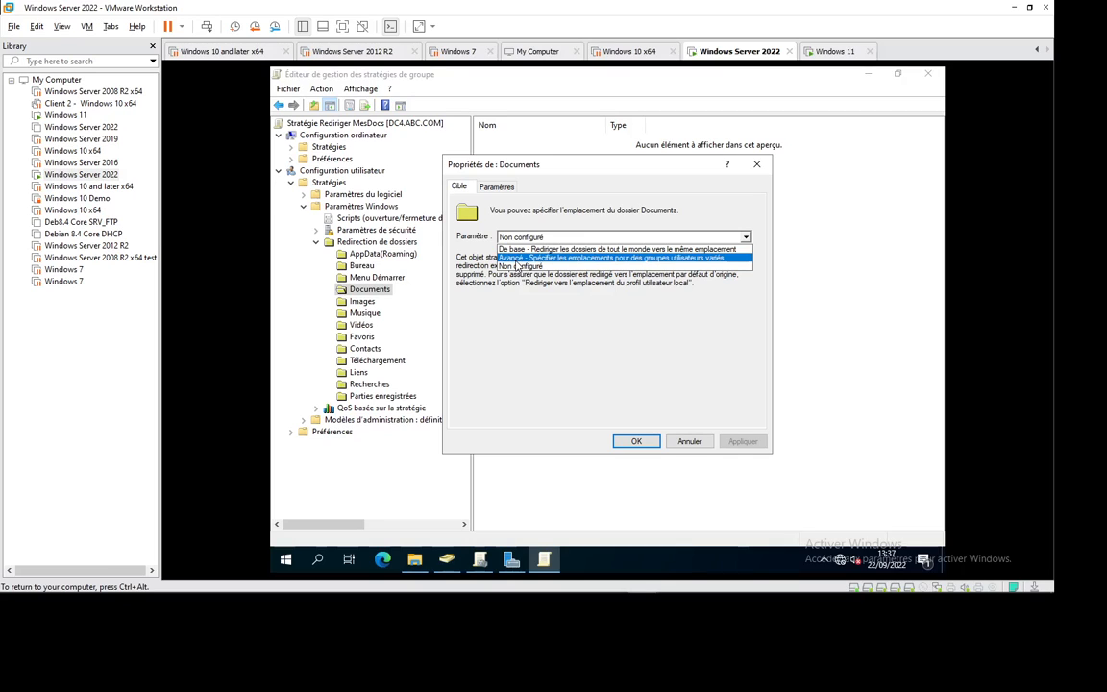
{"action": "left_click", "coordinate": [526, 251]}
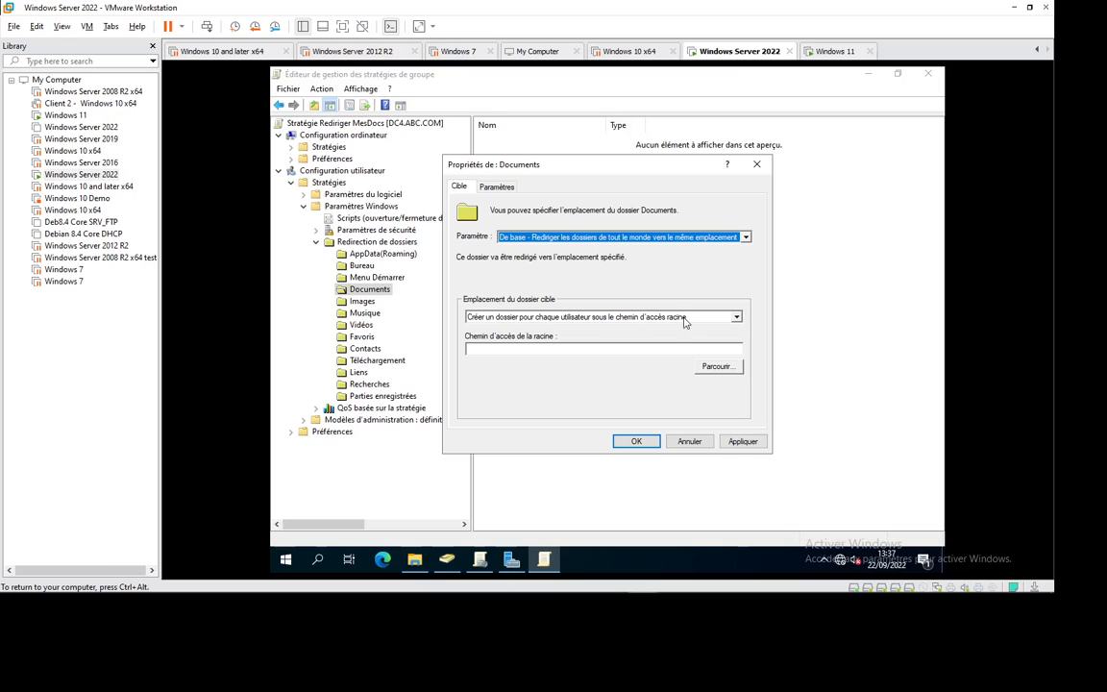
{"action": "left_click", "coordinate": [541, 350]}
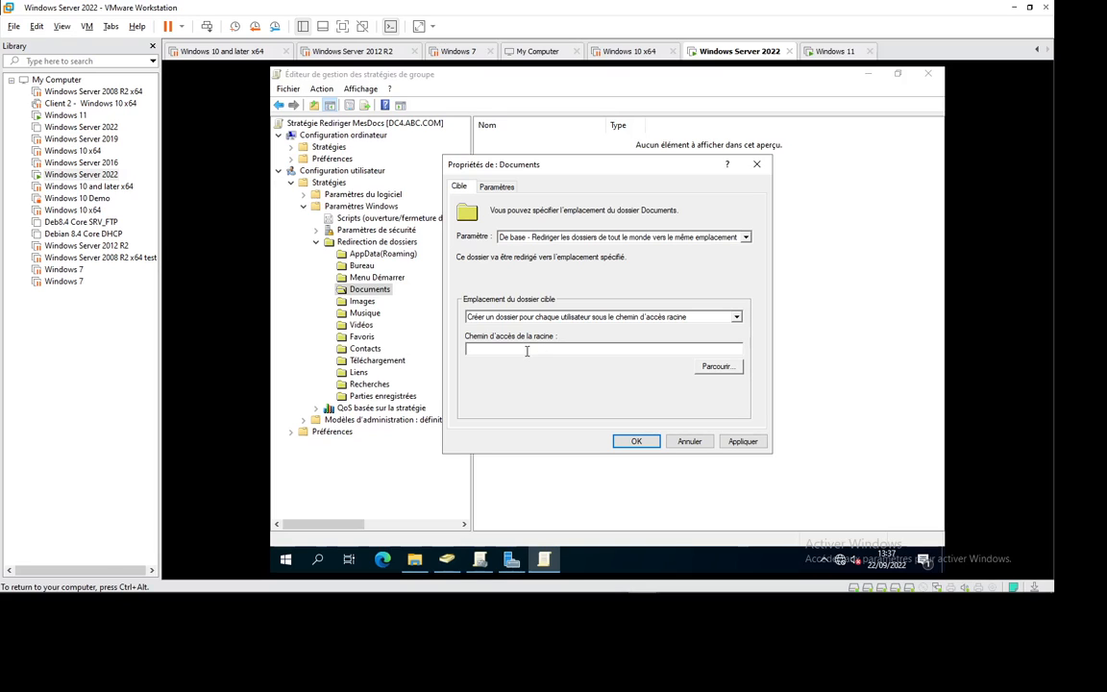
{"action": "type", "text": "c:"}
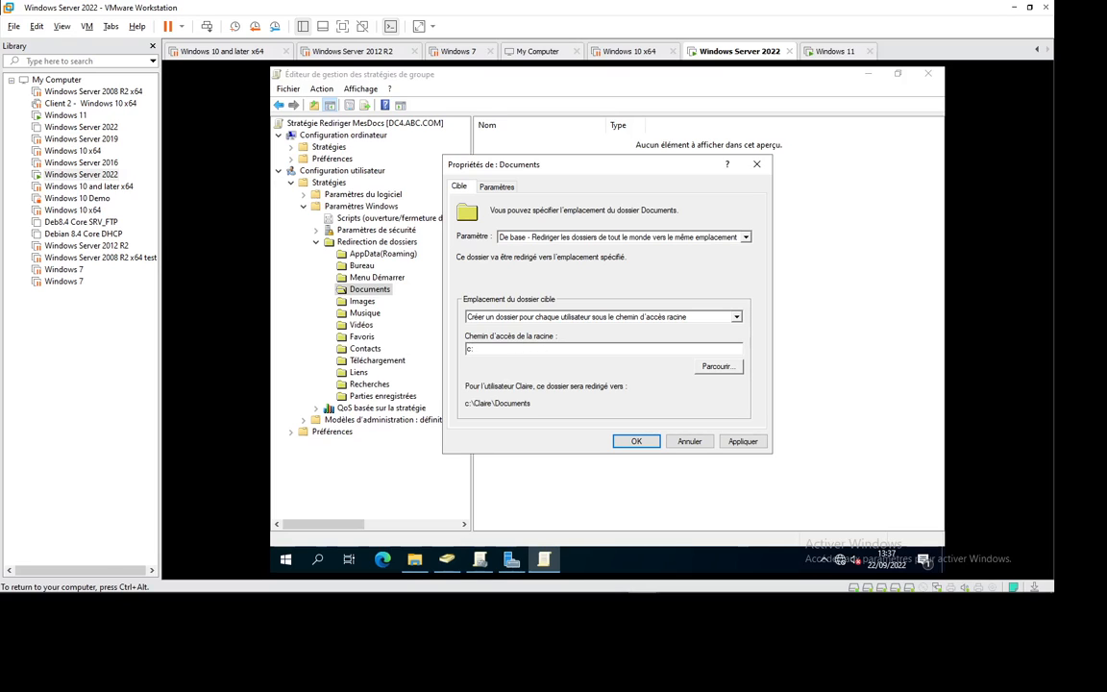
{"action": "type", "text": "\\Mes"}
{"action": "key", "text": "BackSpace"}
{"action": "key", "text": "BackSpace"}
{"action": "key", "text": "BackSpace"}
{"action": "key", "text": "BackSpace"}
{"action": "key", "text": "BackSpace"}
{"action": "key", "text": "BackSpace"}
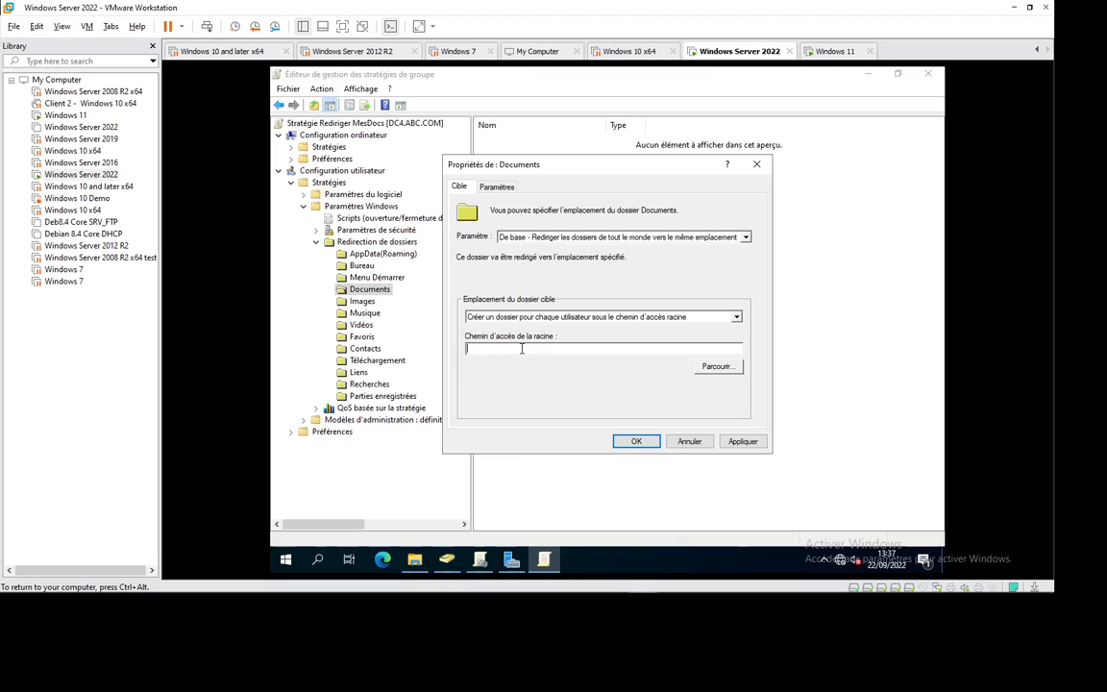
Step: Copy the \\dc4\Mes Docs share path and paste it as the Documents root path
{"action": "left_click", "coordinate": [415, 560]}
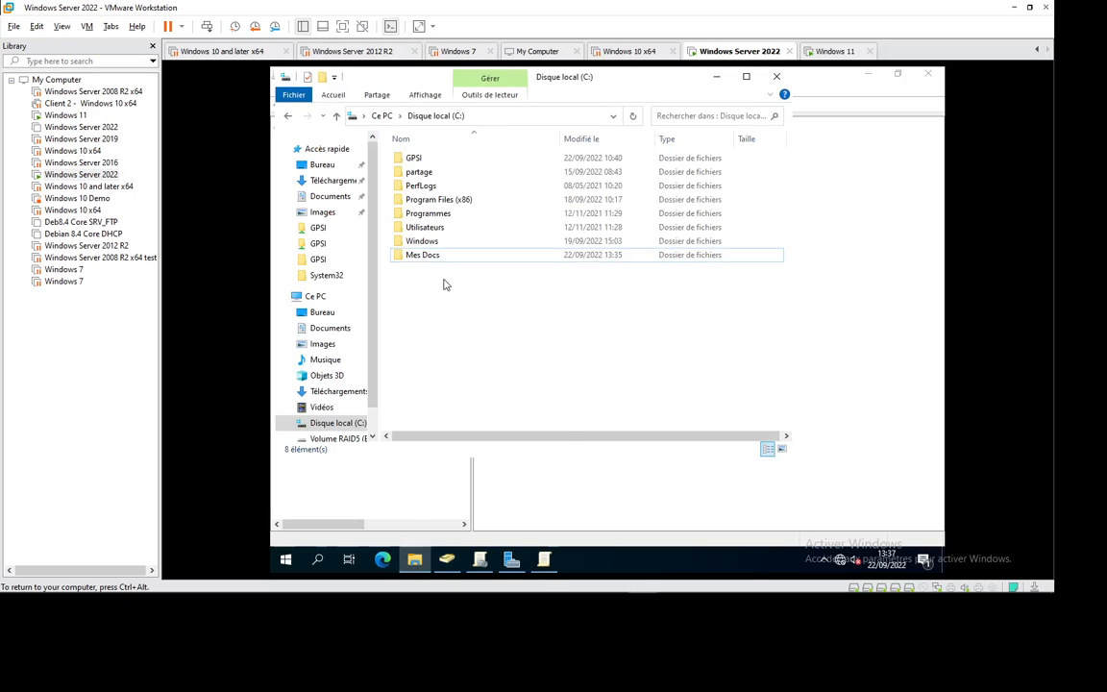
{"action": "key", "text": "super+r"}
{"action": "key", "text": "Return"}
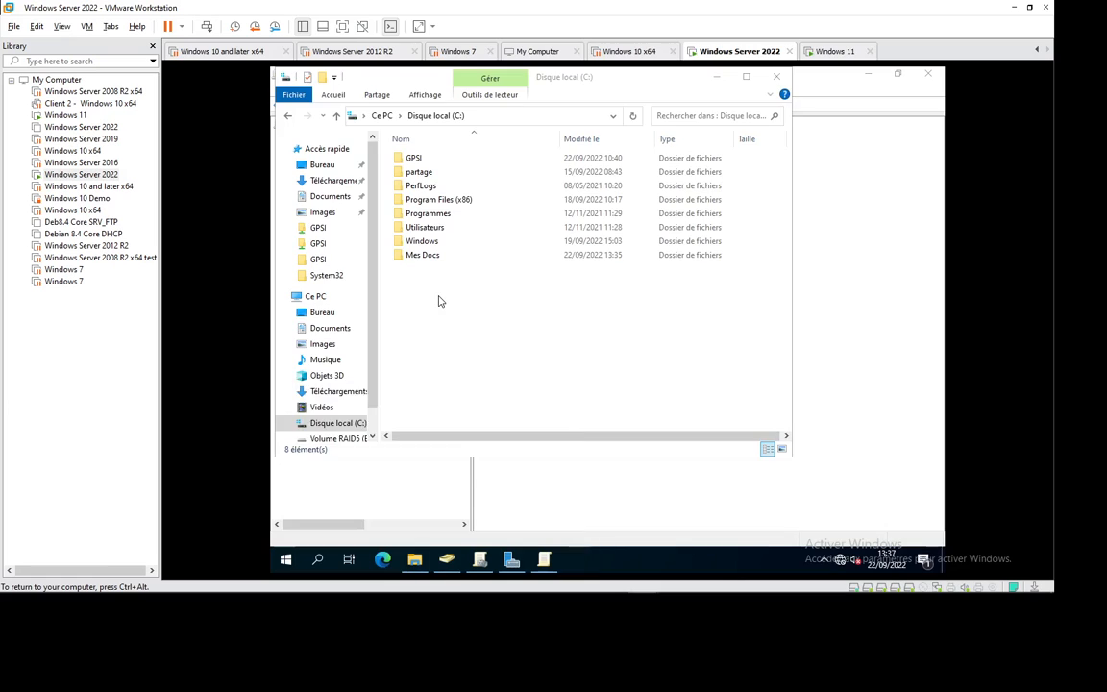
{"action": "double_click", "coordinate": [456, 211]}
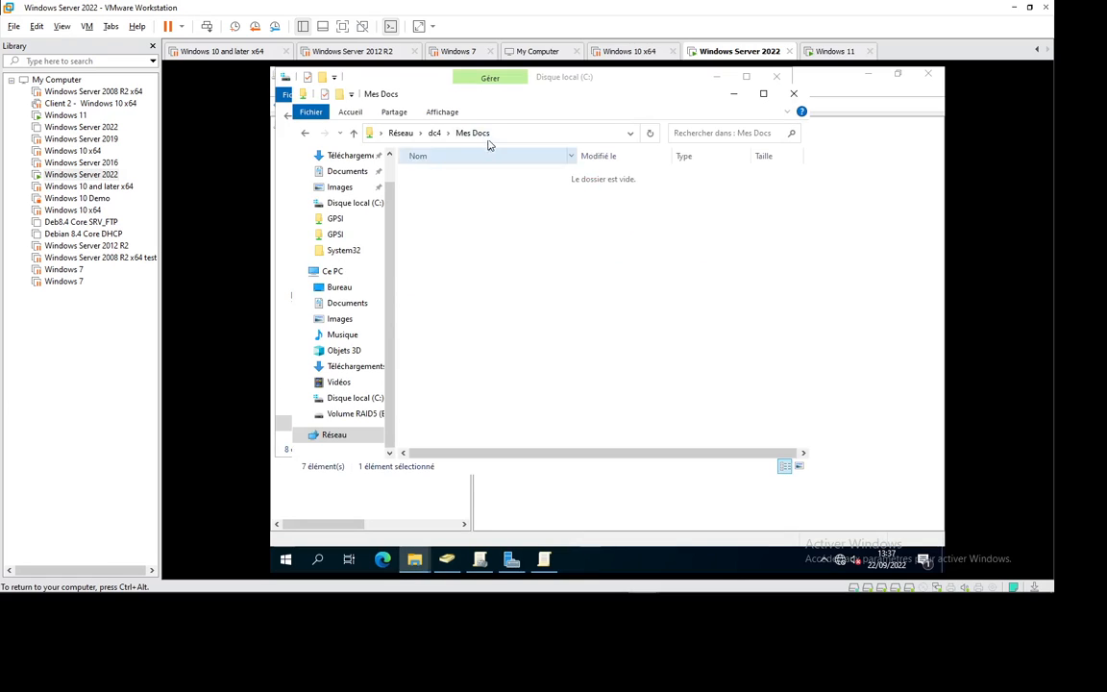
{"action": "left_click", "coordinate": [522, 134]}
{"action": "key", "text": "ctrl+c"}
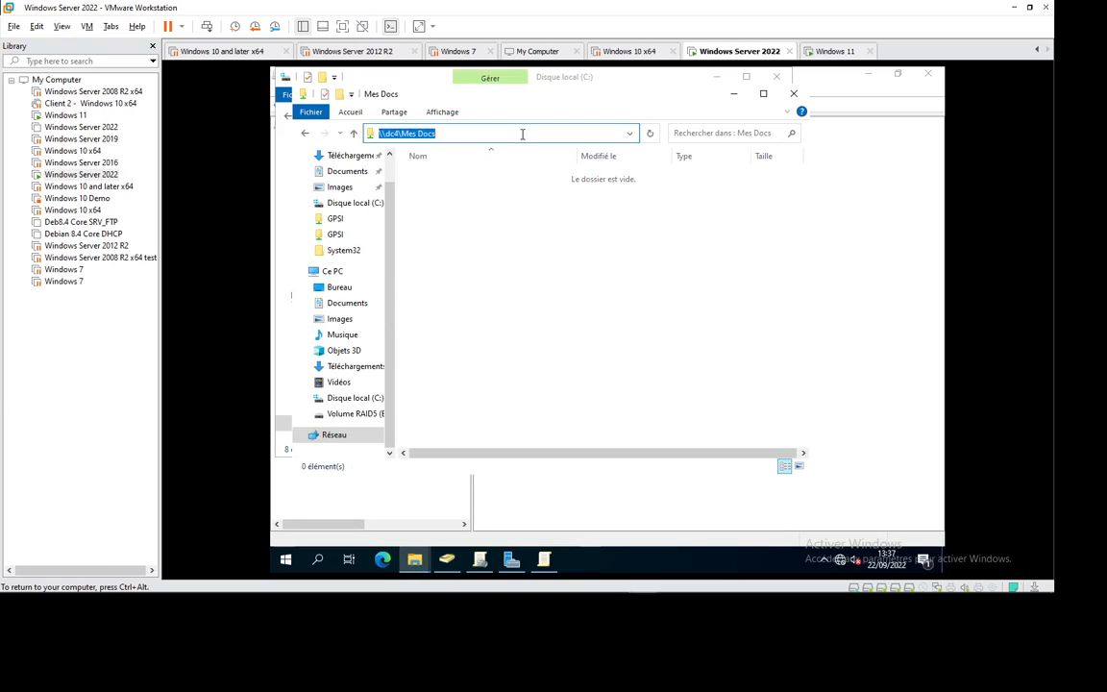
{"action": "key", "text": "alt+Tab"}
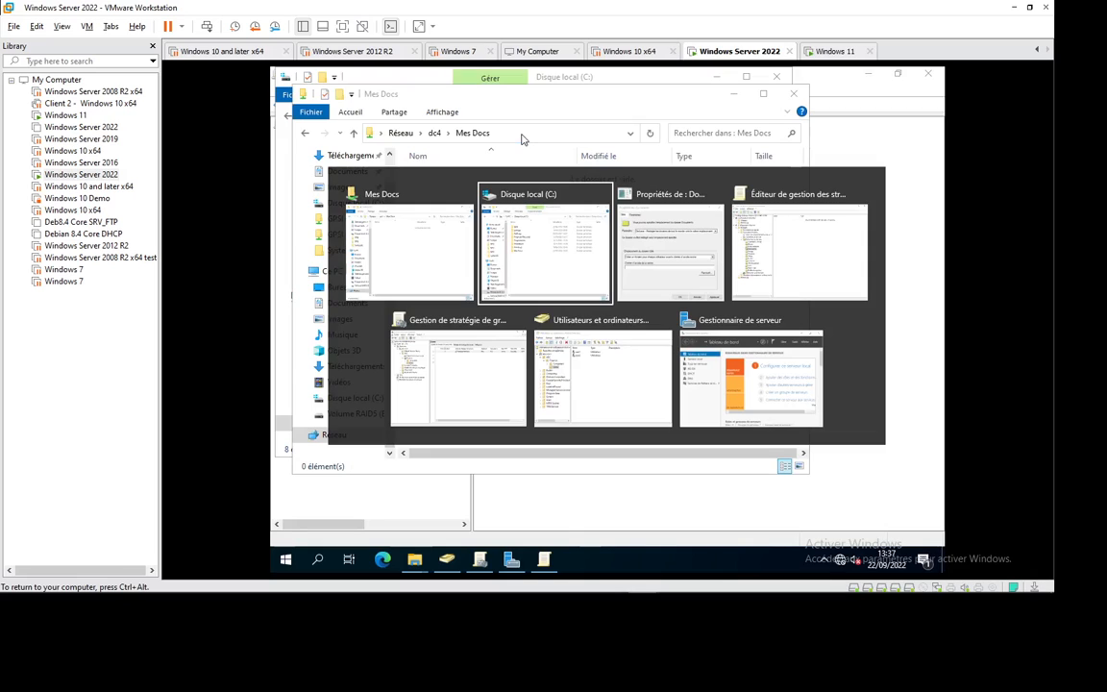
{"action": "key", "text": "alt+Tab"}
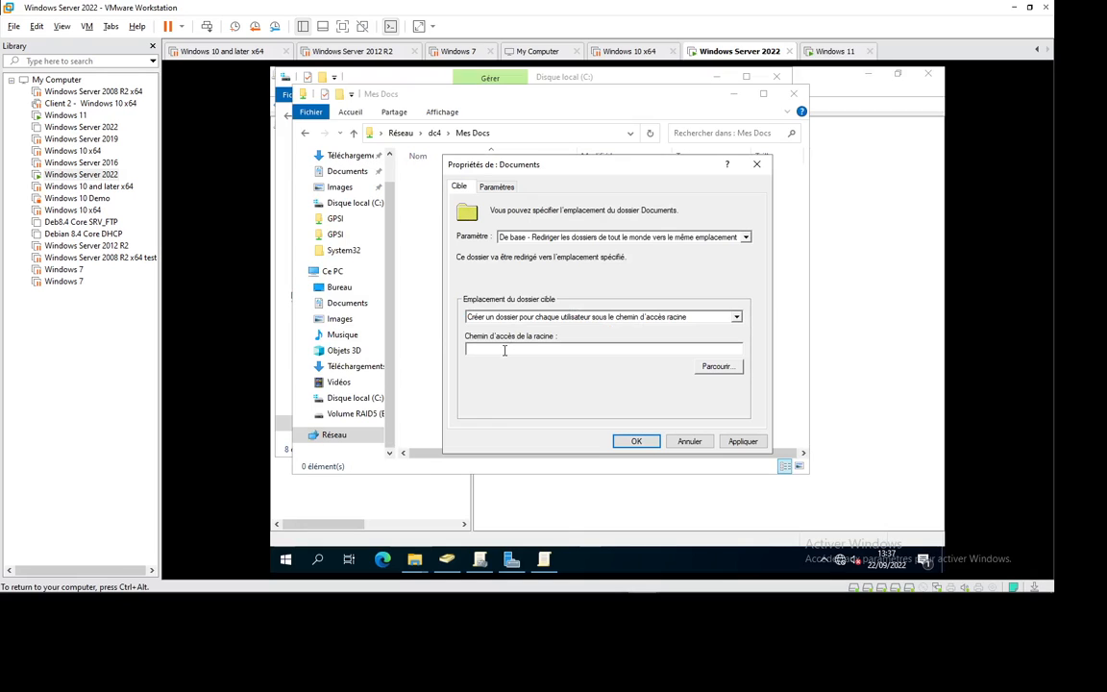
{"action": "key", "text": "ctrl+v"}
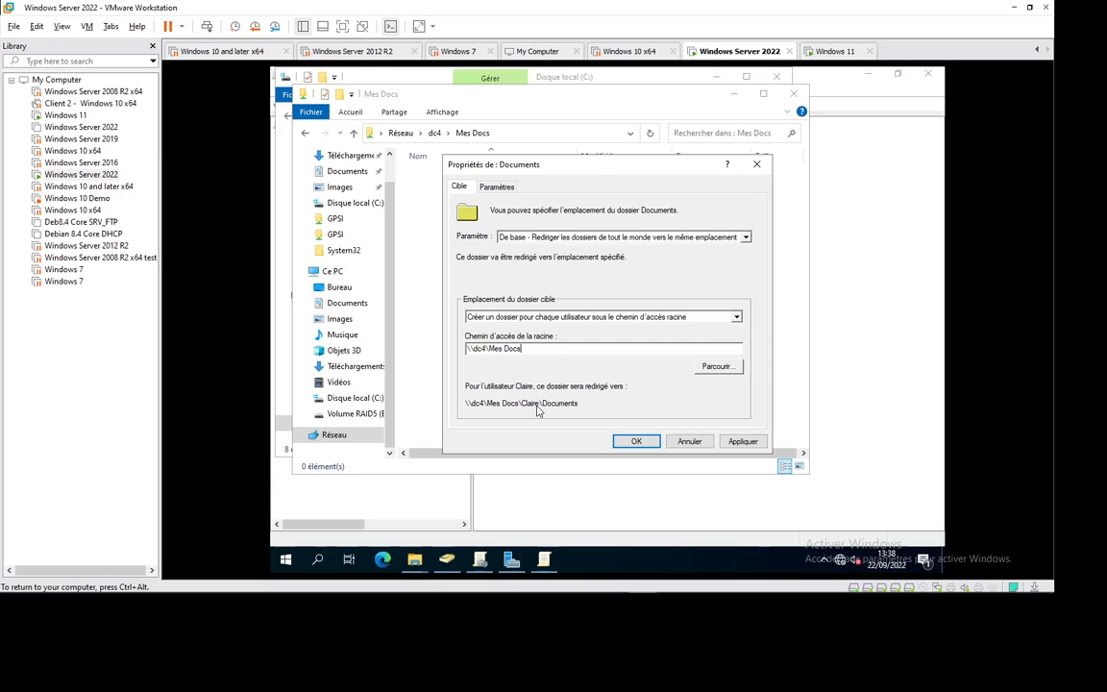
Step: Apply the redirection, accept the compatibility warning, refresh the empty share, and close the editor
{"action": "left_click", "coordinate": [729, 445]}
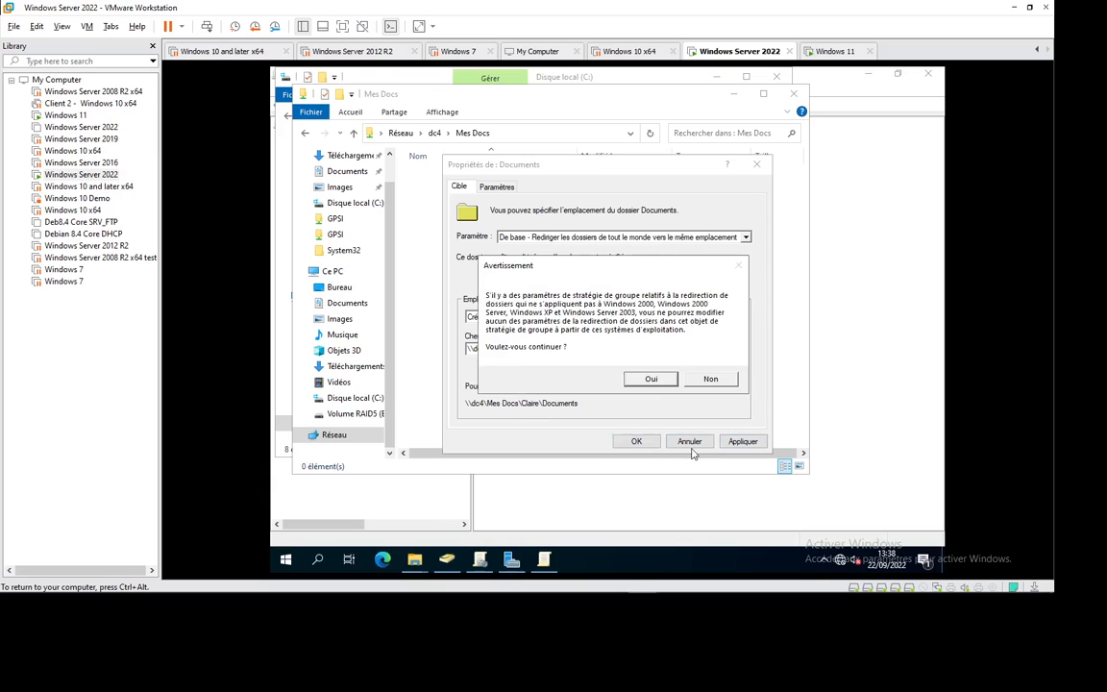
{"action": "left_click", "coordinate": [651, 379]}
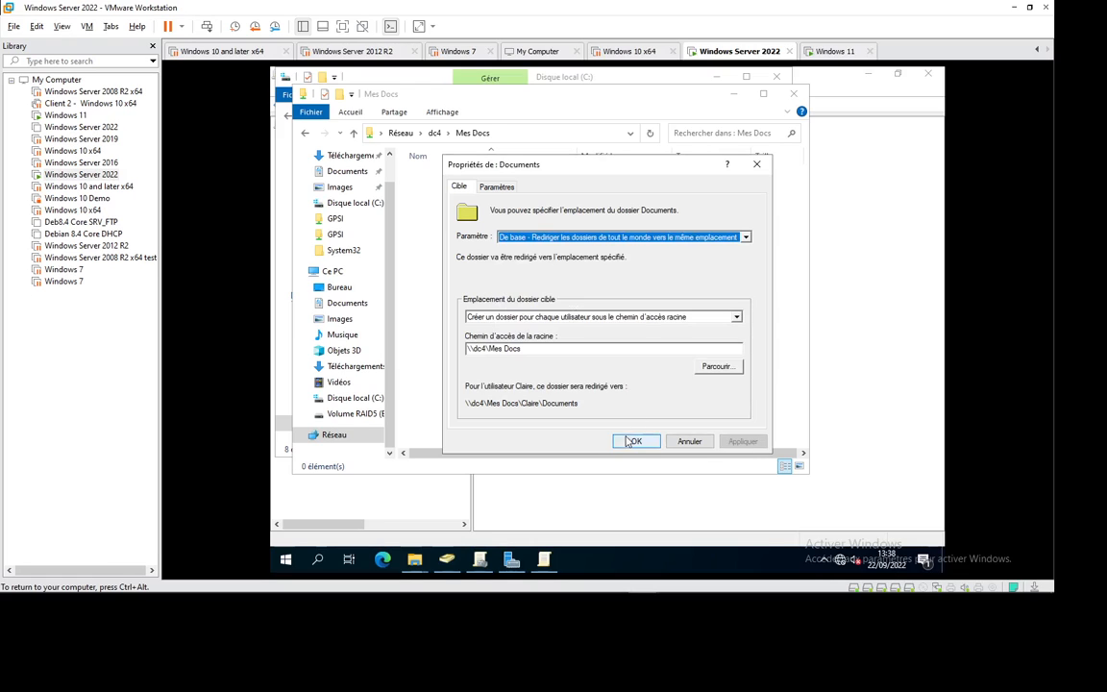
{"action": "left_click", "coordinate": [627, 441]}
{"action": "right_click", "coordinate": [402, 222]}
{"action": "left_click", "coordinate": [435, 271]}
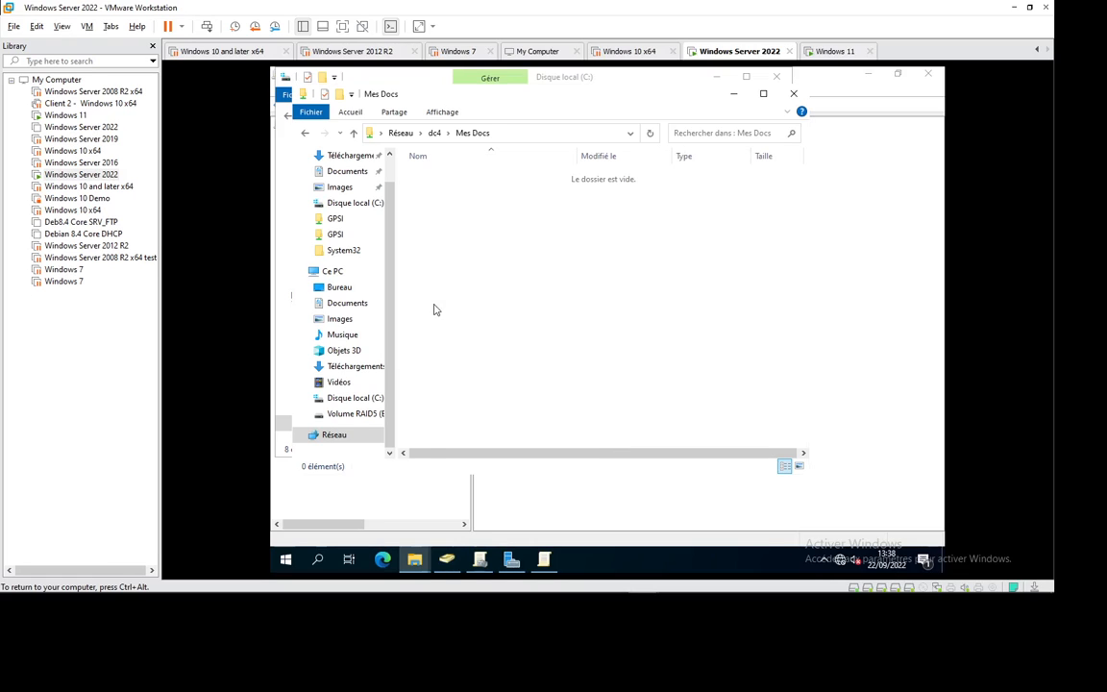
{"action": "left_click", "coordinate": [488, 500]}
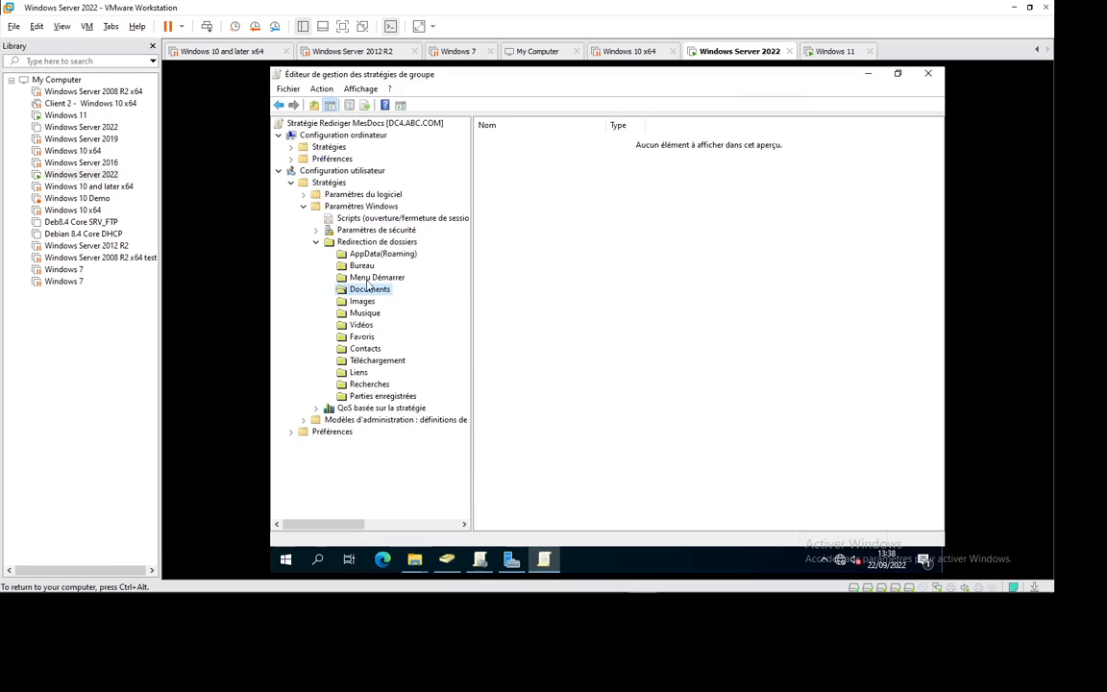
{"action": "left_click", "coordinate": [929, 74]}
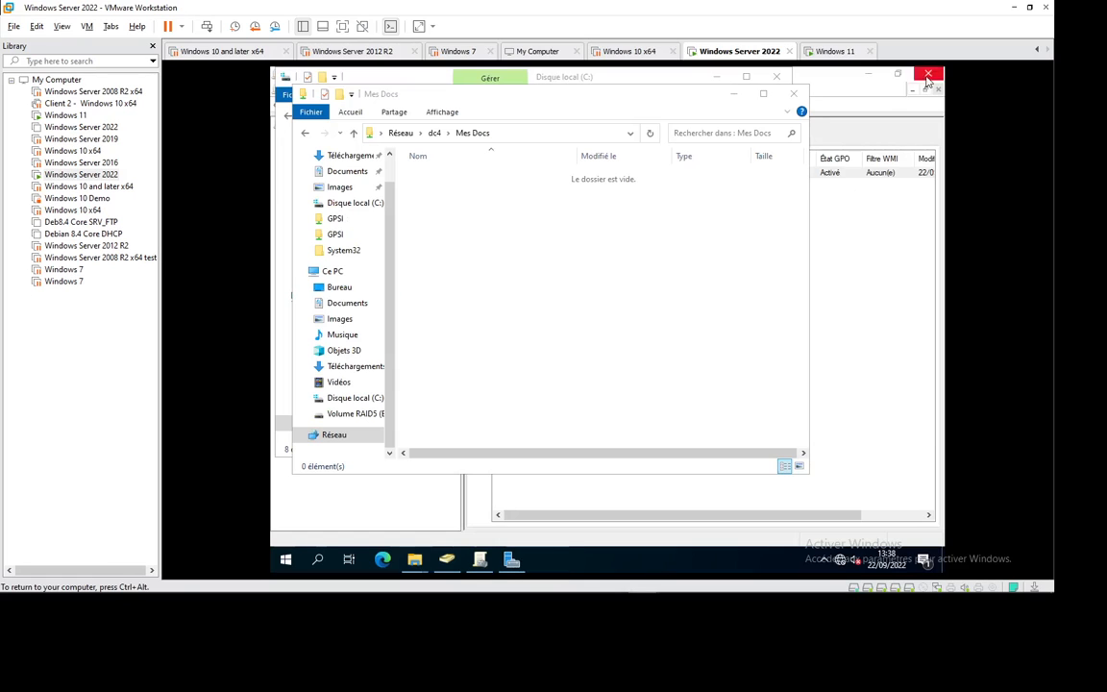
Step: On the Windows 11 VM, run gpupdate/force in a command prompt
{"action": "left_click", "coordinate": [835, 51]}
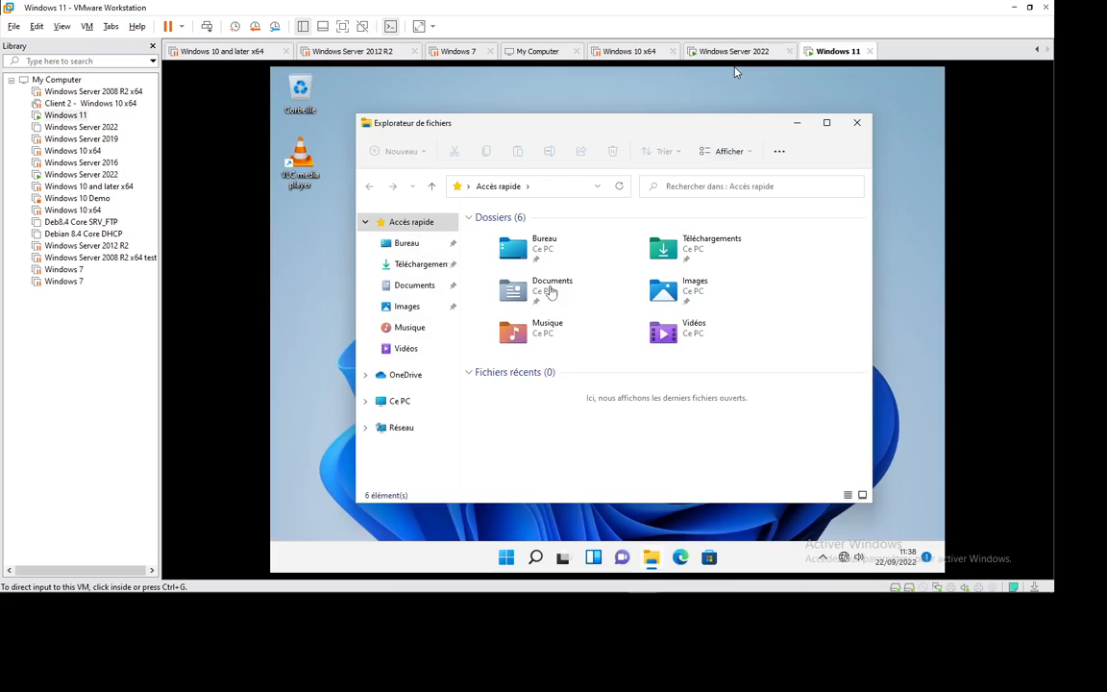
{"action": "key", "text": "super+r"}
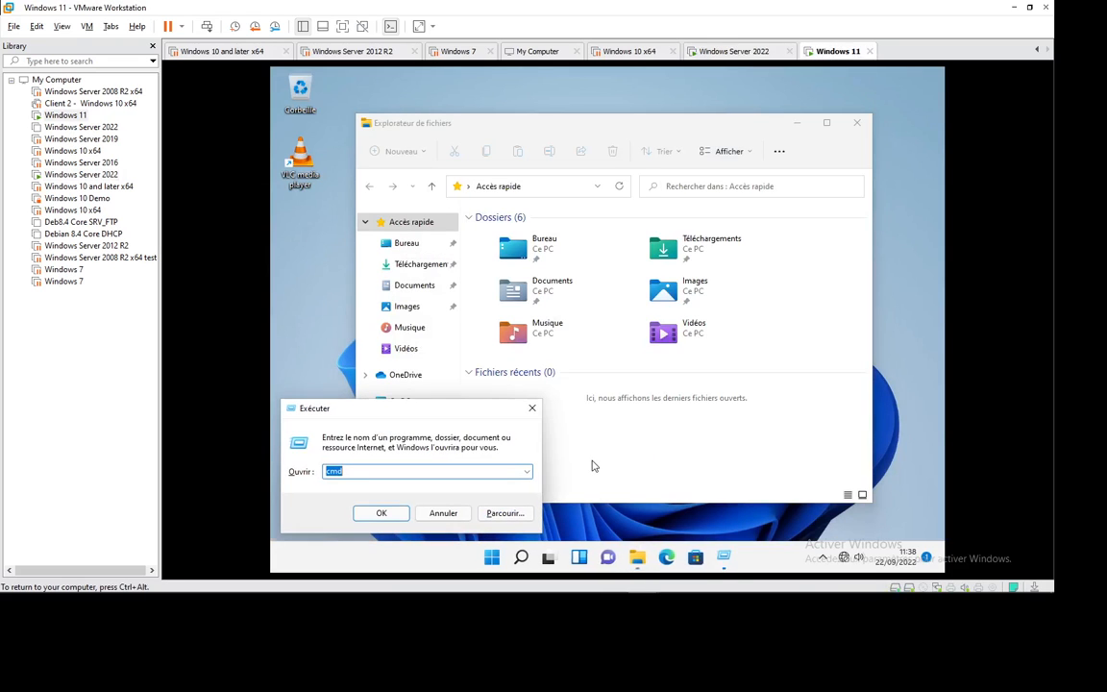
{"action": "key", "text": "Return"}
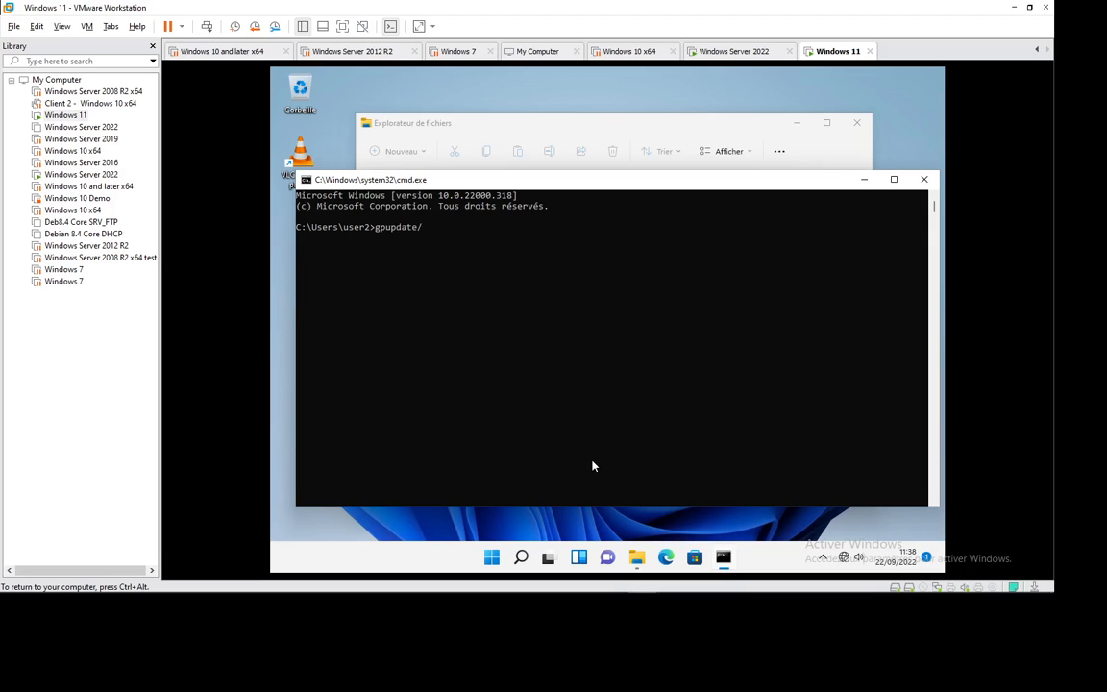
{"action": "type", "text": "gpupdate/force"}
{"action": "key", "text": "Return"}
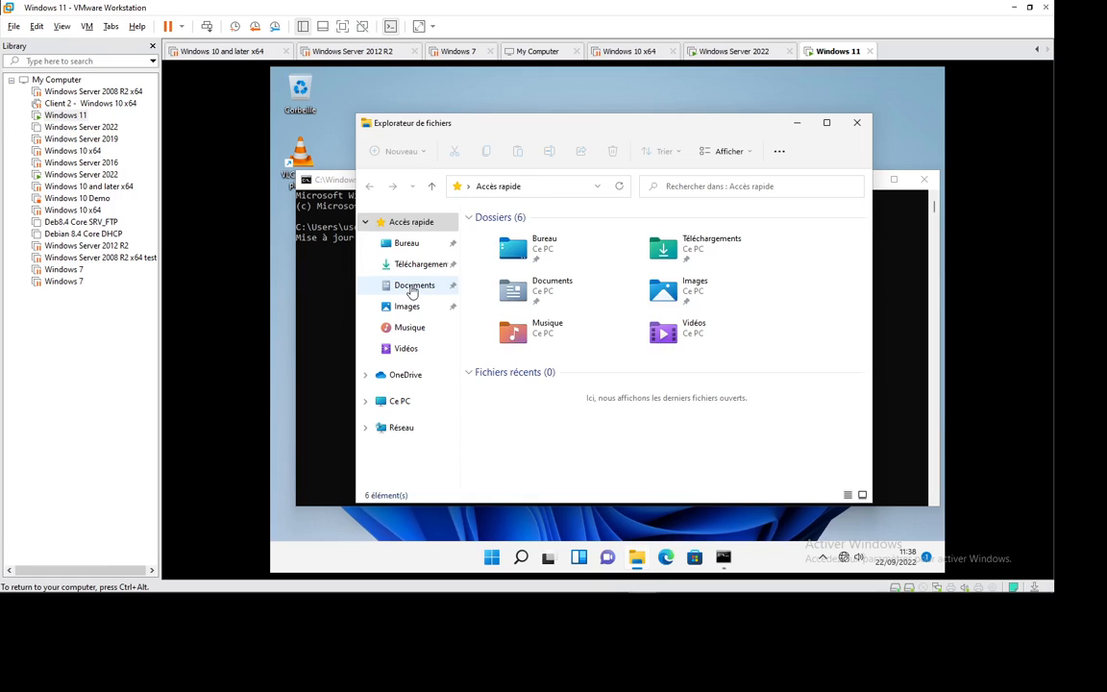
Step: Check that Documents is stored under C:\Users\user2 and find user1's profile folder access-denied
{"action": "left_click", "coordinate": [404, 286]}
{"action": "right_click", "coordinate": [558, 304]}
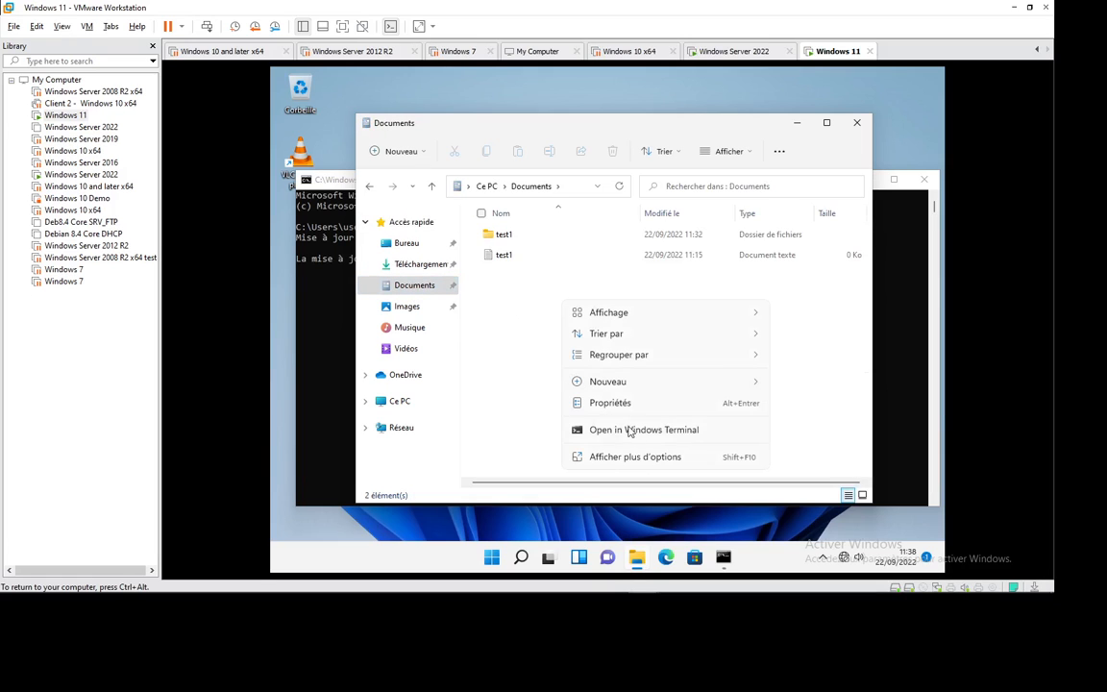
{"action": "left_click", "coordinate": [609, 404]}
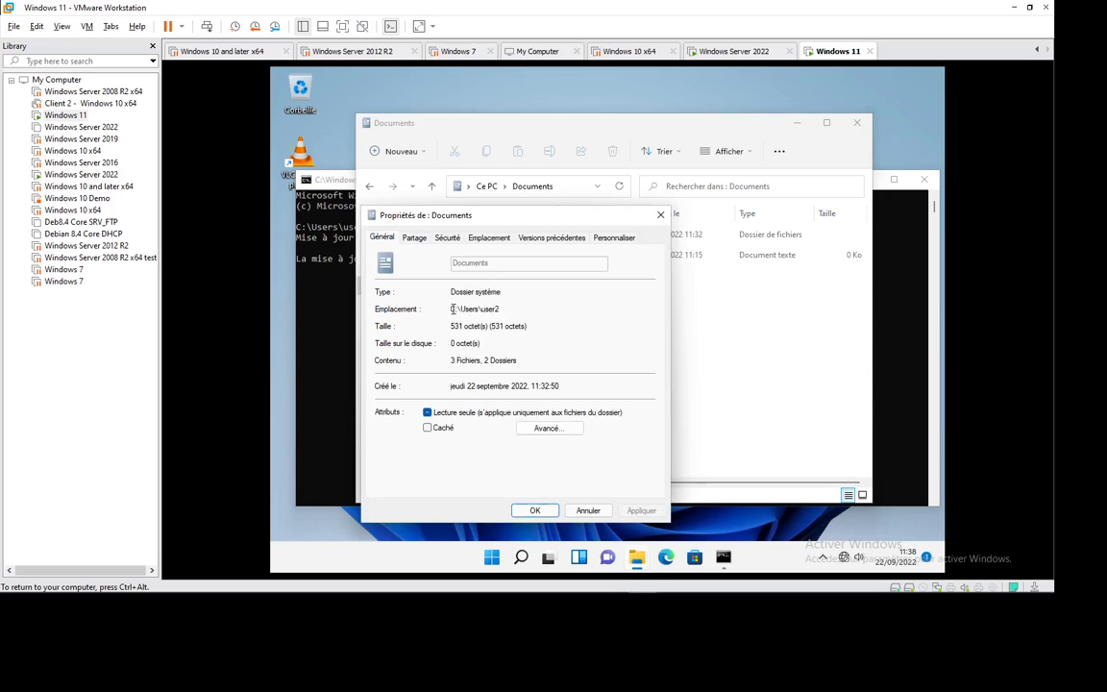
{"action": "left_click_drag", "start_coordinate": [451, 309], "coordinate": [503, 309]}
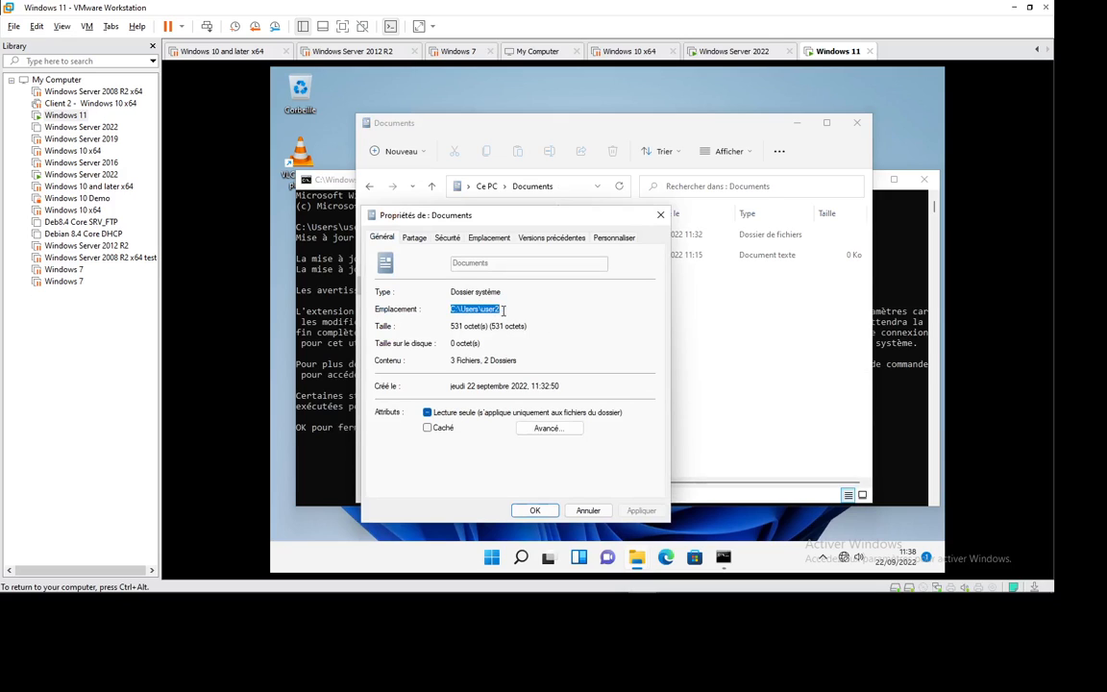
{"action": "left_click", "coordinate": [491, 240]}
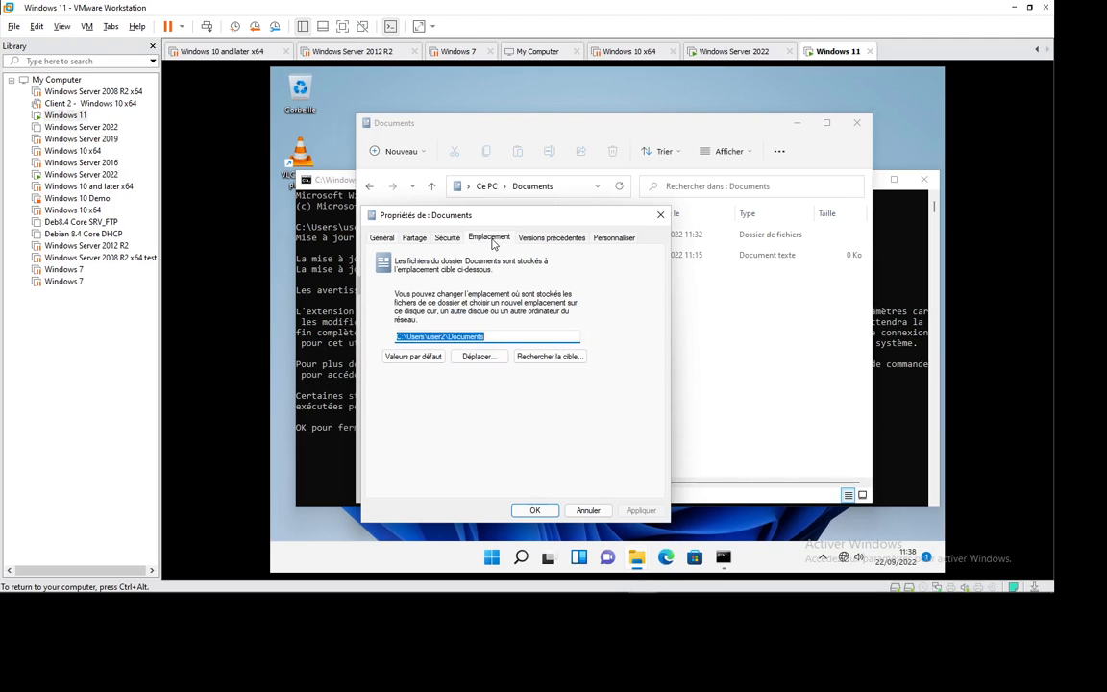
{"action": "left_click", "coordinate": [539, 356]}
{"action": "left_click", "coordinate": [517, 204]}
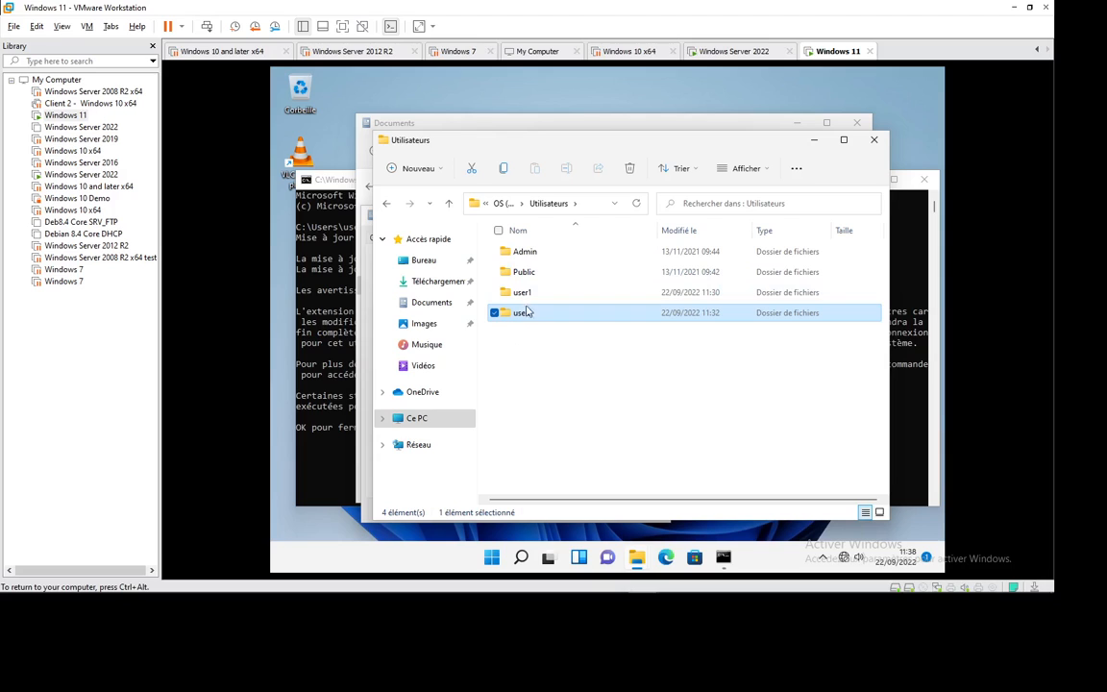
{"action": "left_click", "coordinate": [523, 294]}
{"action": "double_click", "coordinate": [524, 294]}
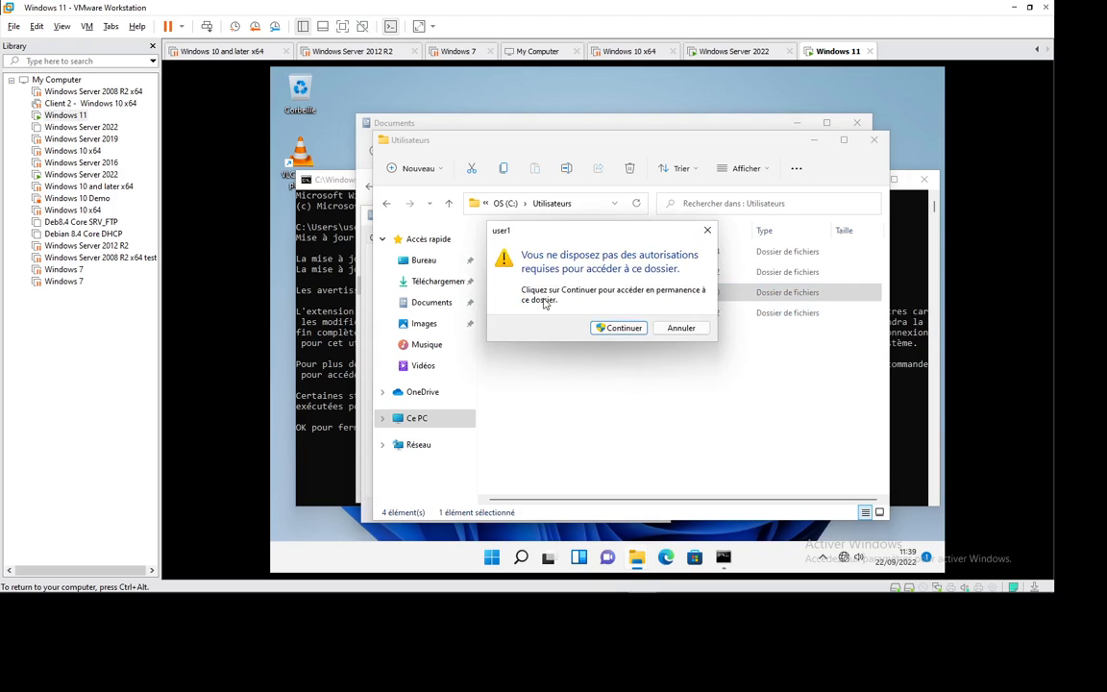
{"action": "left_click", "coordinate": [676, 327]}
Step: Browse user2's profile folders: Bureau, Contacts, Documents, Favoris and Images
{"action": "double_click", "coordinate": [520, 313]}
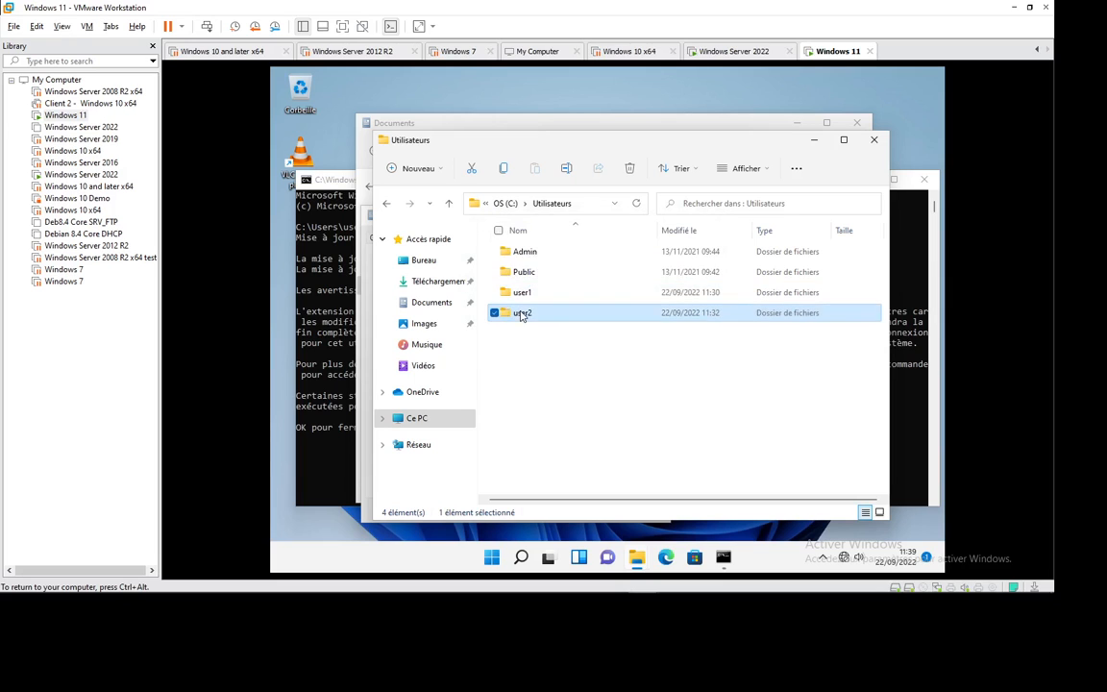
{"action": "left_click", "coordinate": [528, 252]}
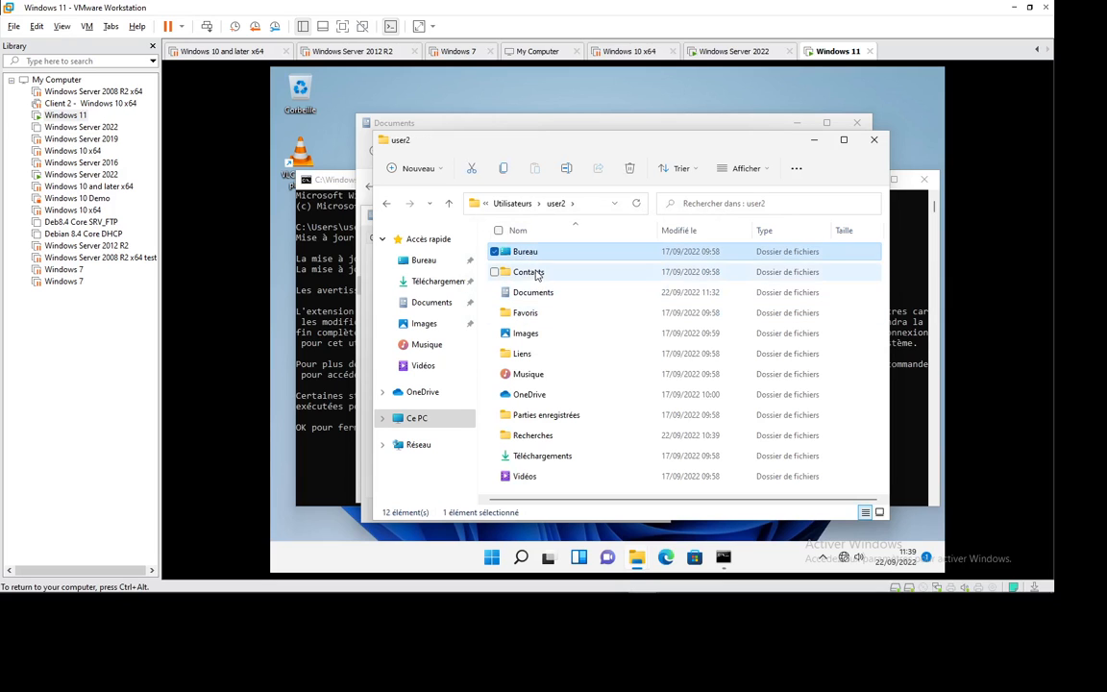
{"action": "left_click", "coordinate": [529, 272]}
{"action": "left_click", "coordinate": [536, 293]}
{"action": "left_click", "coordinate": [526, 313]}
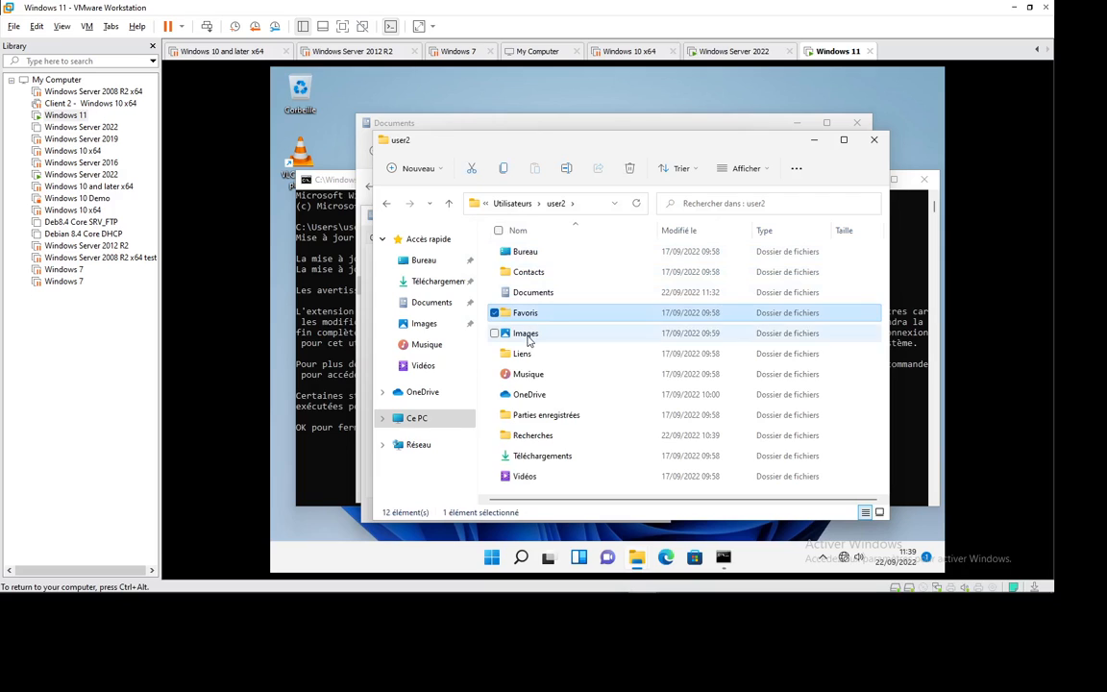
{"action": "left_click", "coordinate": [528, 332]}
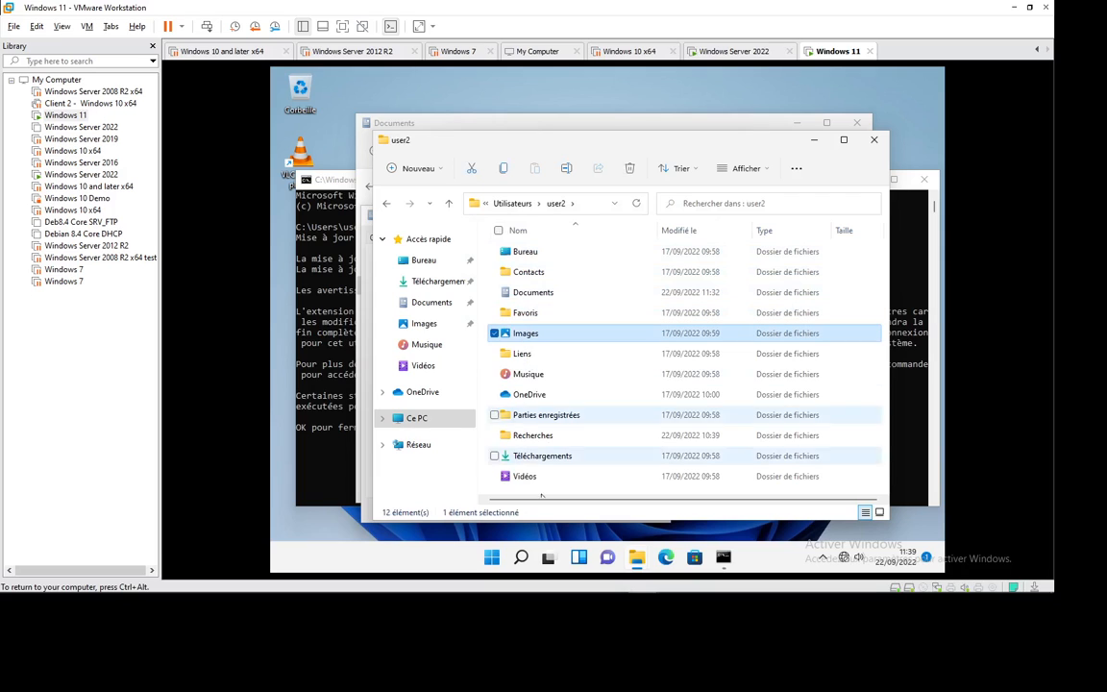
{"action": "left_click", "coordinate": [513, 203]}
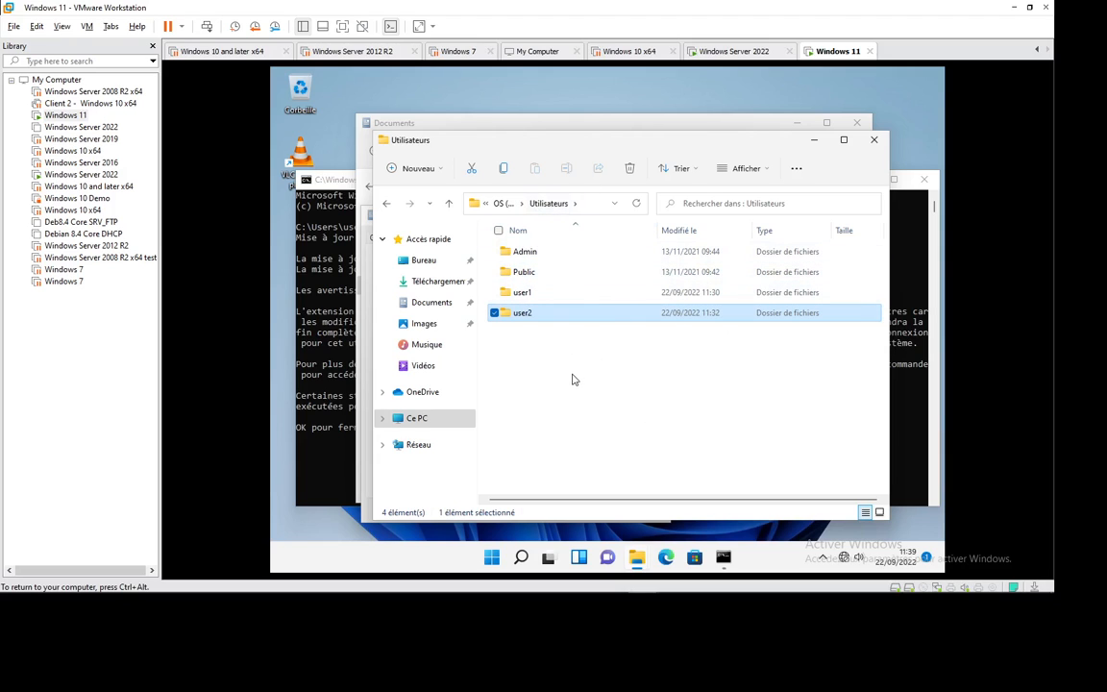
Step: Answer 'o' to the command prompt's logoff question
{"action": "left_click", "coordinate": [293, 385]}
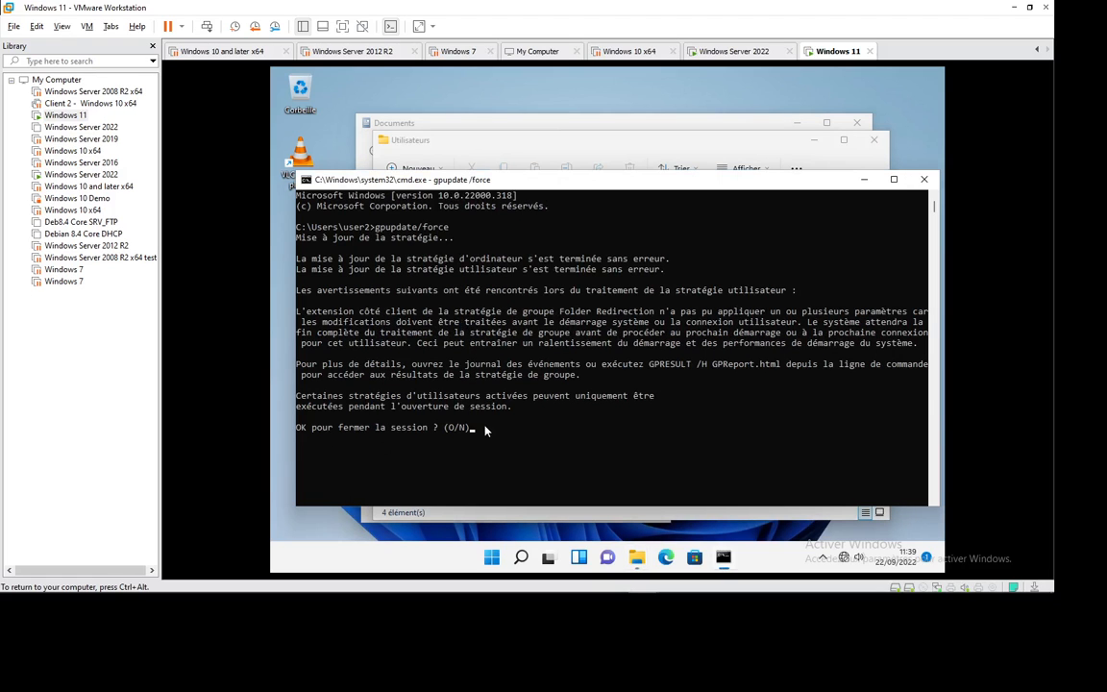
{"action": "left_click", "coordinate": [486, 429]}
{"action": "type", "text": "o"}
Step: Reopen user2's Documents properties and browse \\dc4 shares as a new location via Déplacer
{"action": "mouse_move", "coordinate": [636, 562]}
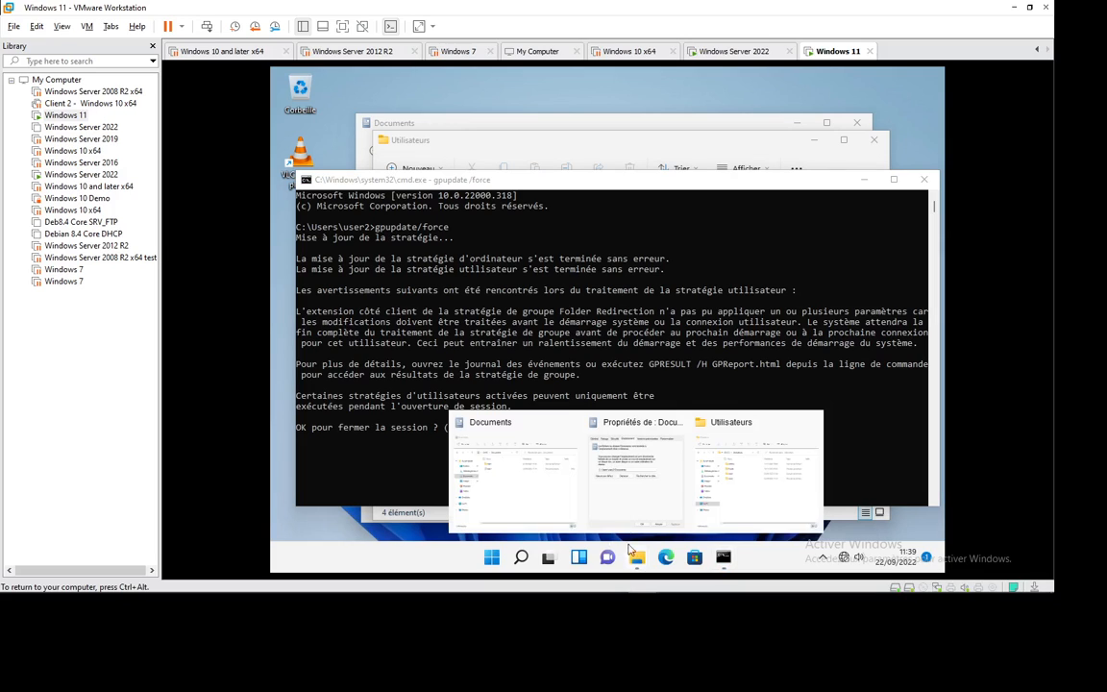
{"action": "left_click", "coordinate": [741, 431]}
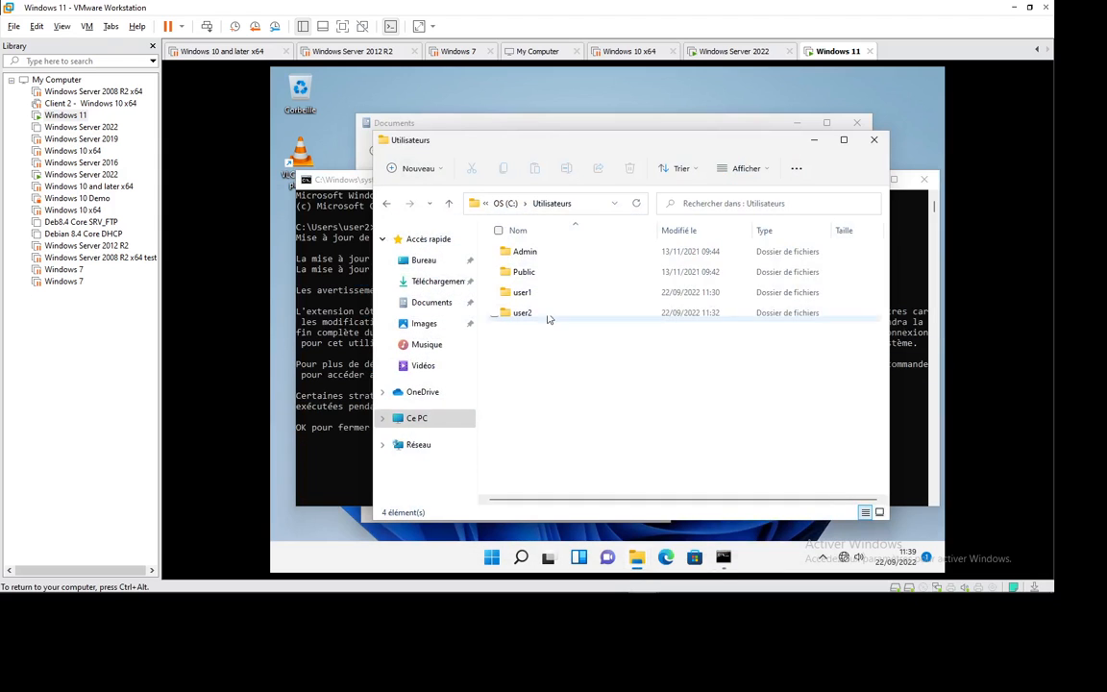
{"action": "double_click", "coordinate": [549, 314]}
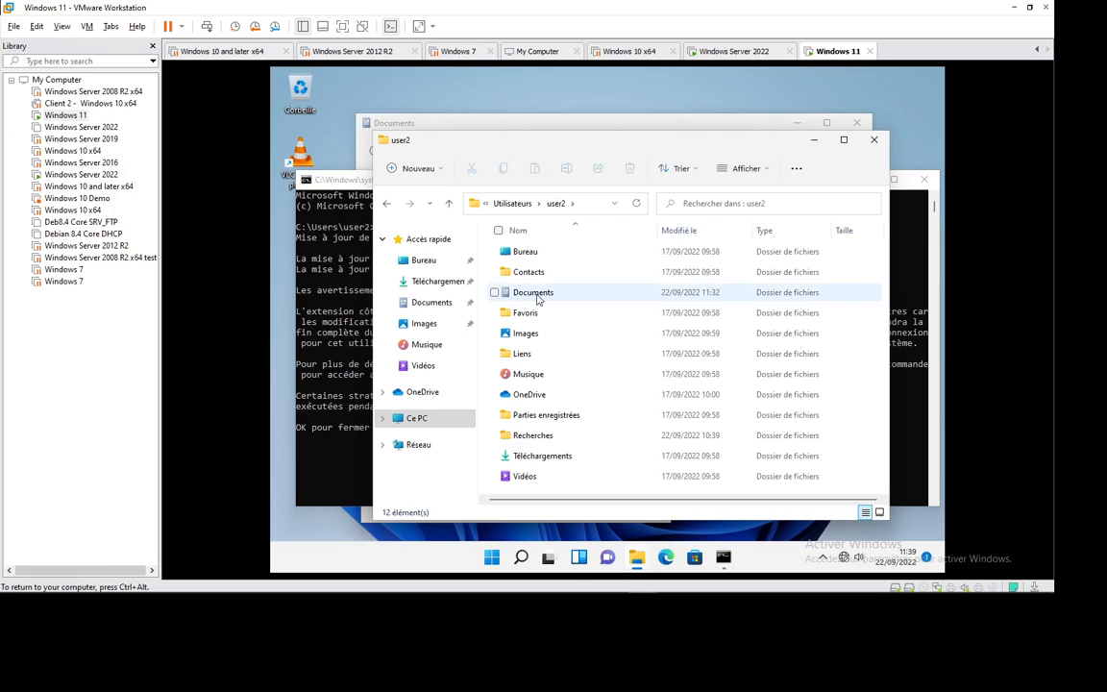
{"action": "left_click", "coordinate": [530, 292]}
{"action": "right_click", "coordinate": [533, 289]}
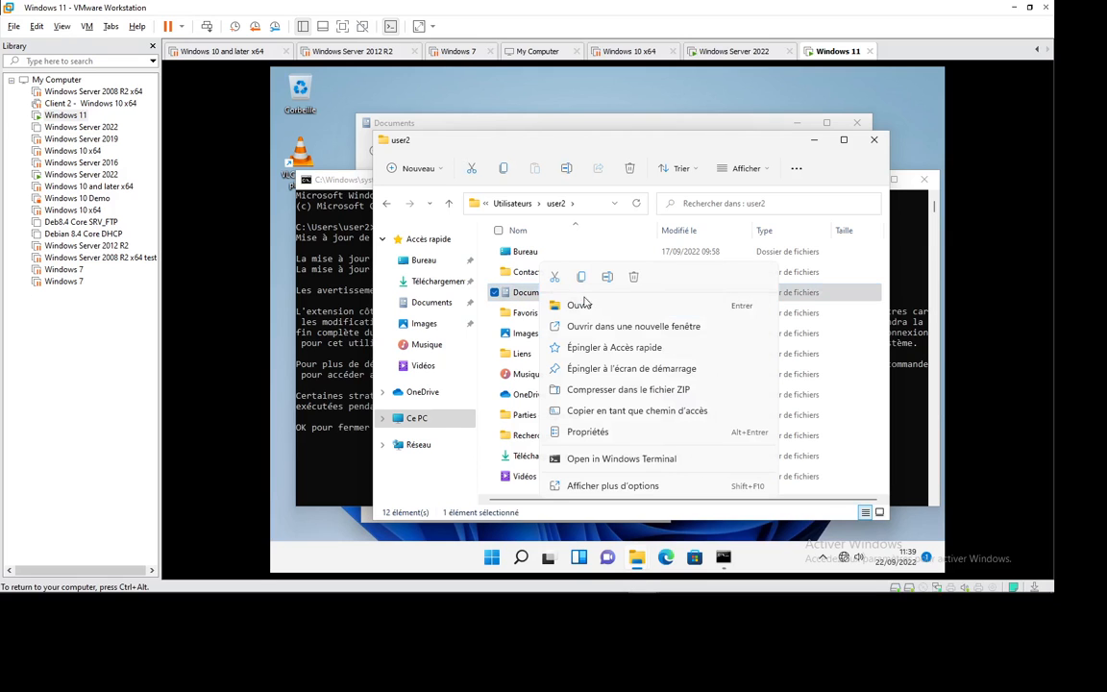
{"action": "left_click", "coordinate": [581, 433]}
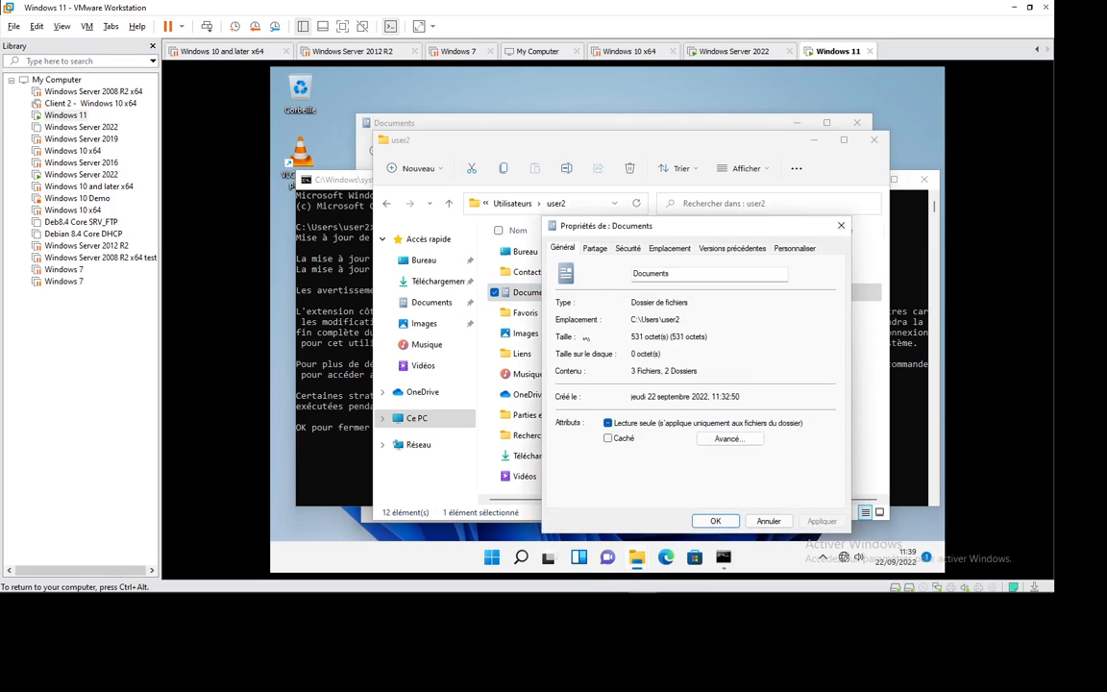
{"action": "left_click", "coordinate": [669, 248]}
{"action": "left_click", "coordinate": [663, 371]}
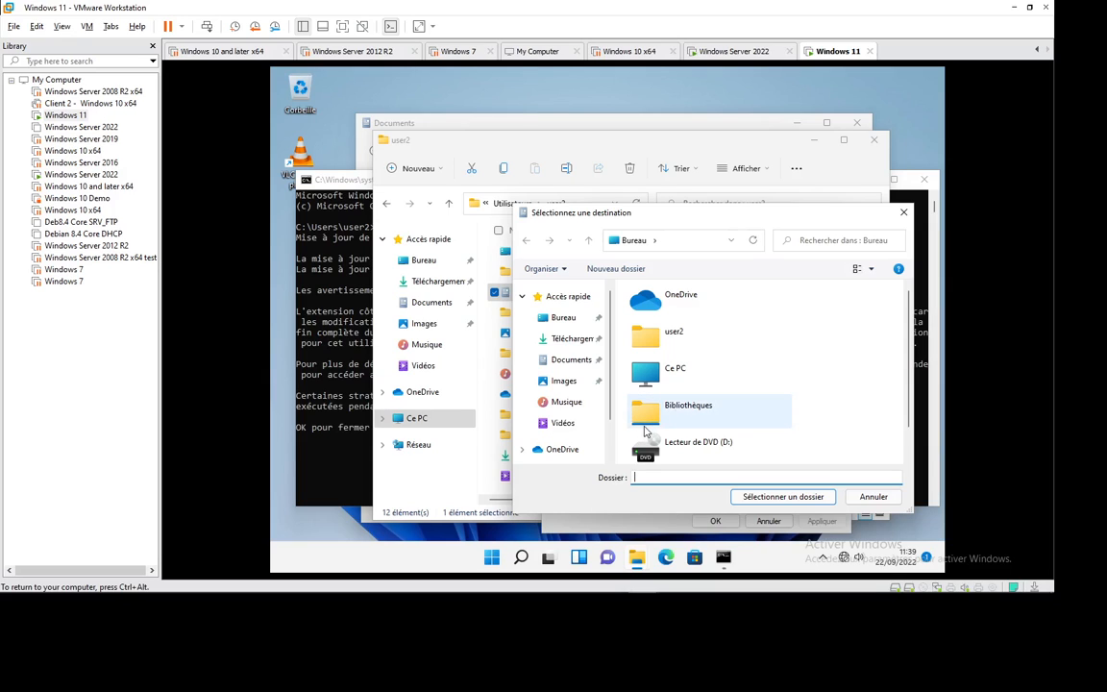
{"action": "type", "text": "\\\\dc4"}
{"action": "key", "text": "Return"}
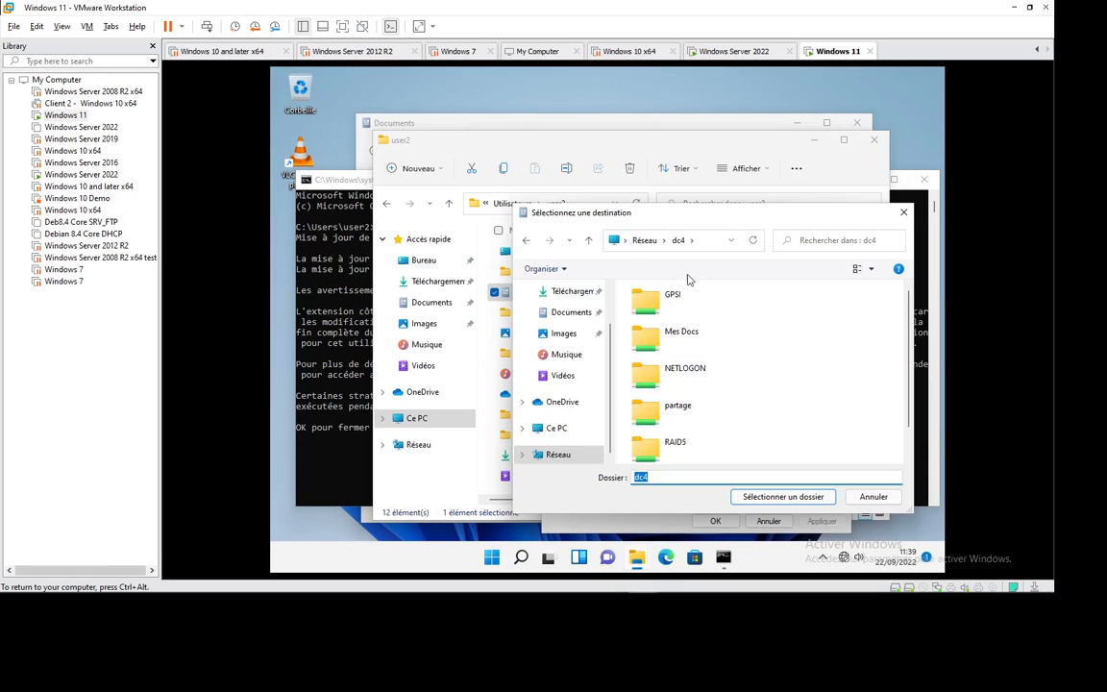
Step: Cancel the move, close the Documents properties and user2 window, returning to the command prompt
{"action": "left_click", "coordinate": [871, 498]}
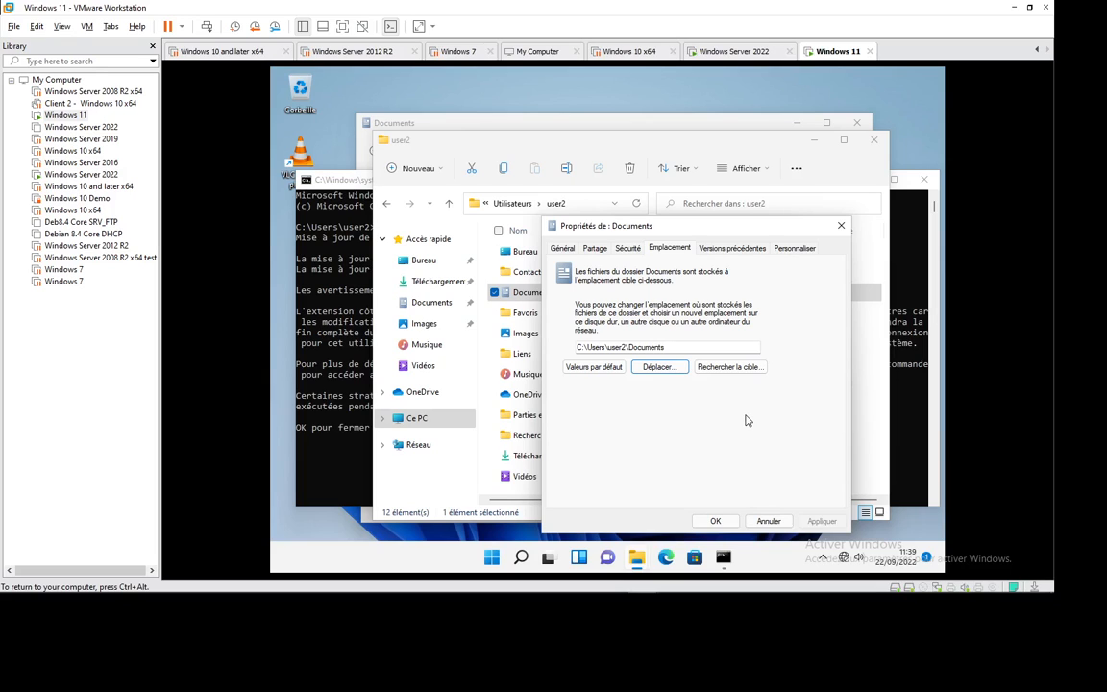
{"action": "left_click", "coordinate": [767, 520]}
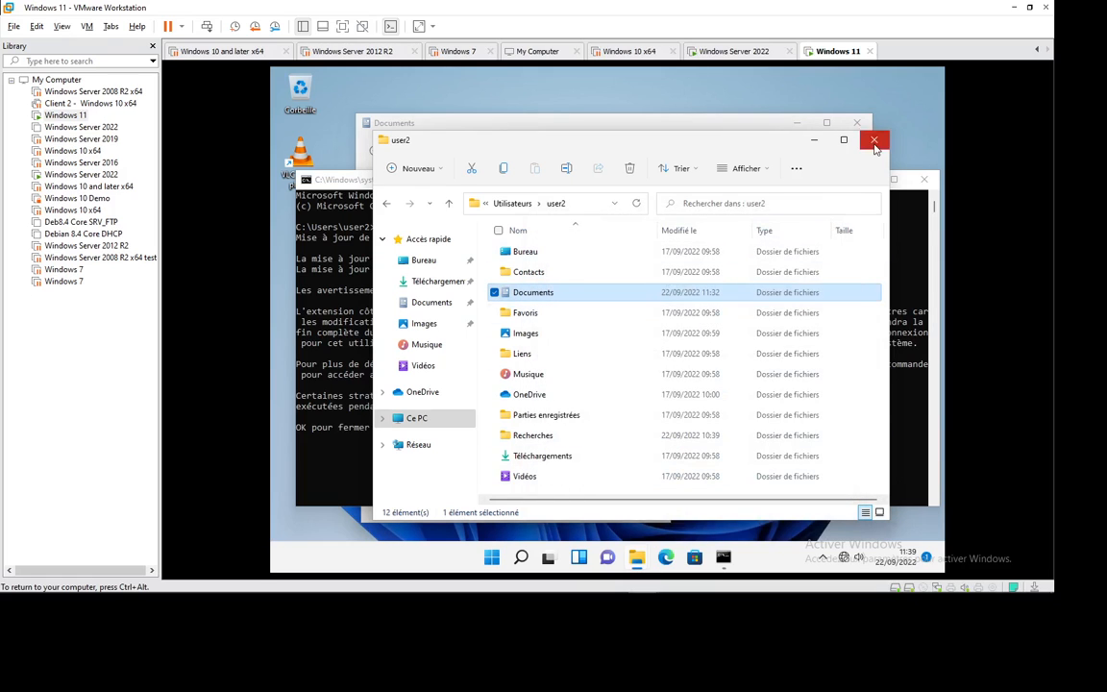
{"action": "left_click", "coordinate": [873, 139]}
{"action": "left_click", "coordinate": [499, 429]}
Step: Confirm signing out of user2's session at the command prompt
{"action": "key", "text": "Return"}
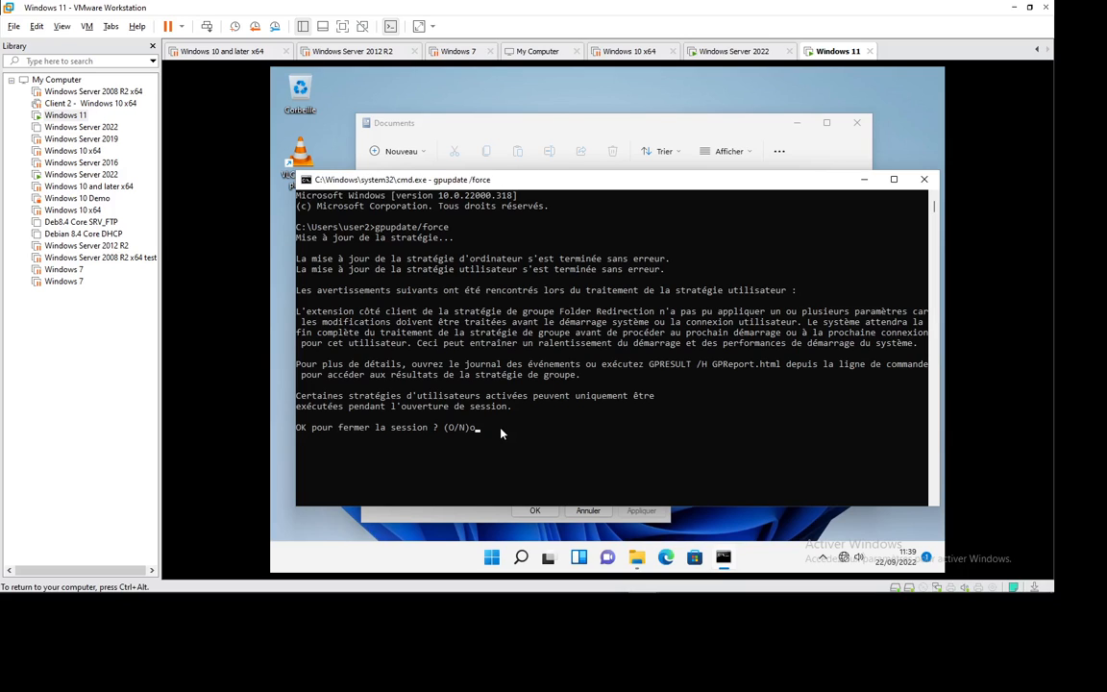
{"action": "left_click", "coordinate": [500, 434]}
{"action": "key", "text": "Return"}
{"action": "left_click", "coordinate": [502, 387]}
{"action": "key", "text": "Return"}
{"action": "key", "text": "alt+Tab"}
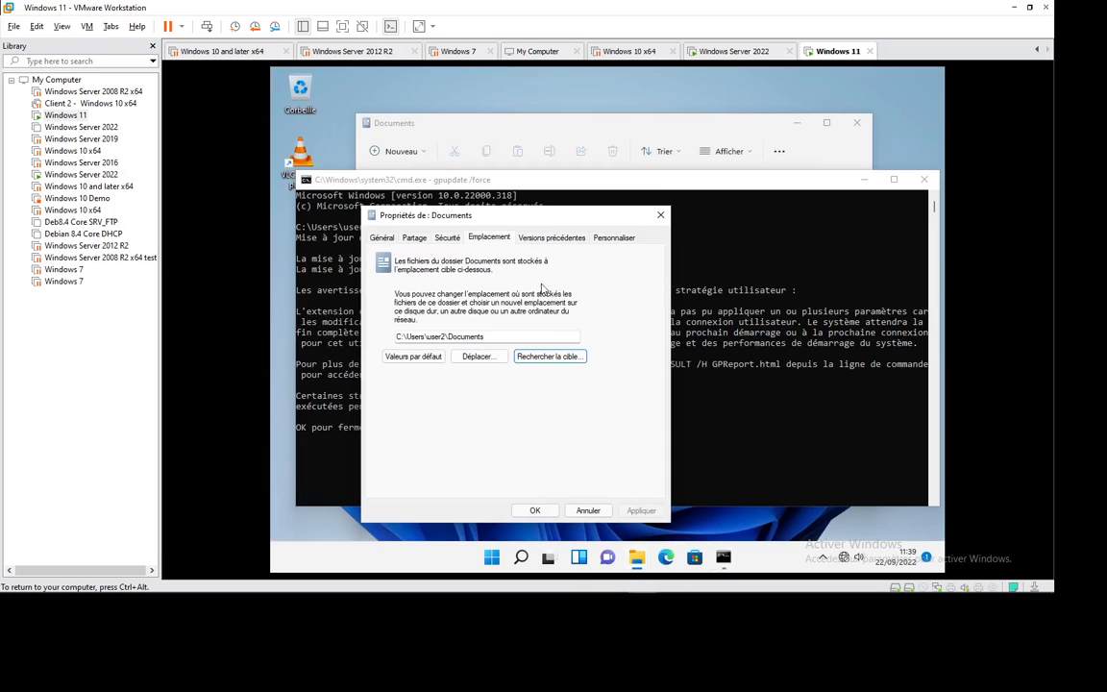
{"action": "key", "text": "alt+Tab"}
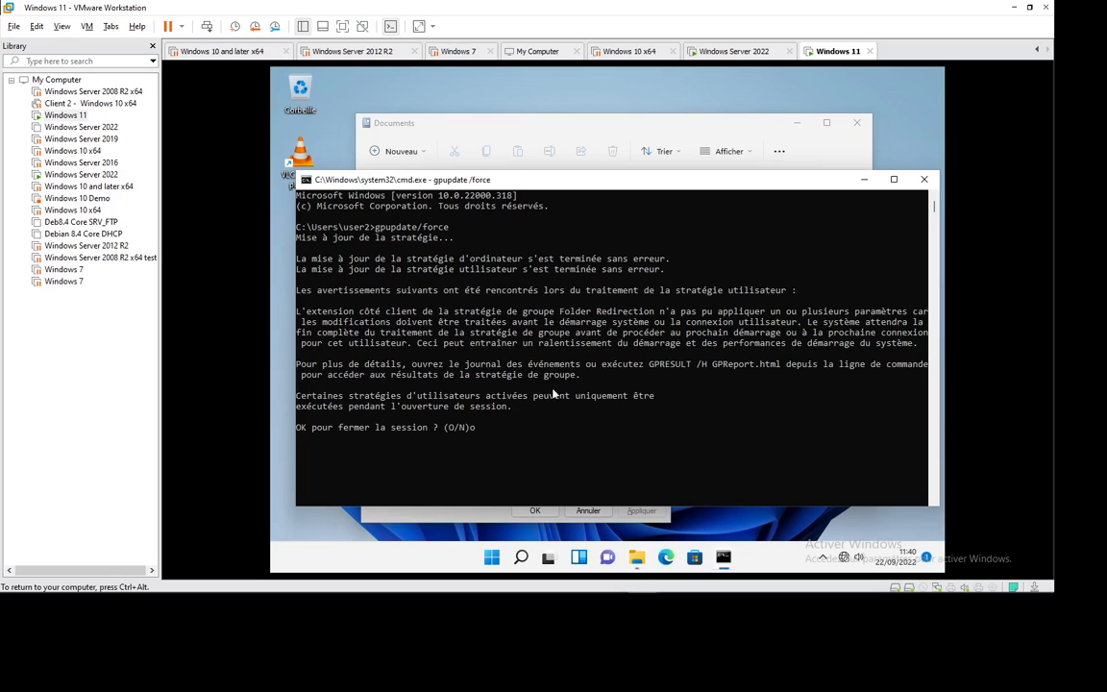
{"action": "left_click", "coordinate": [488, 439]}
{"action": "key", "text": "Return"}
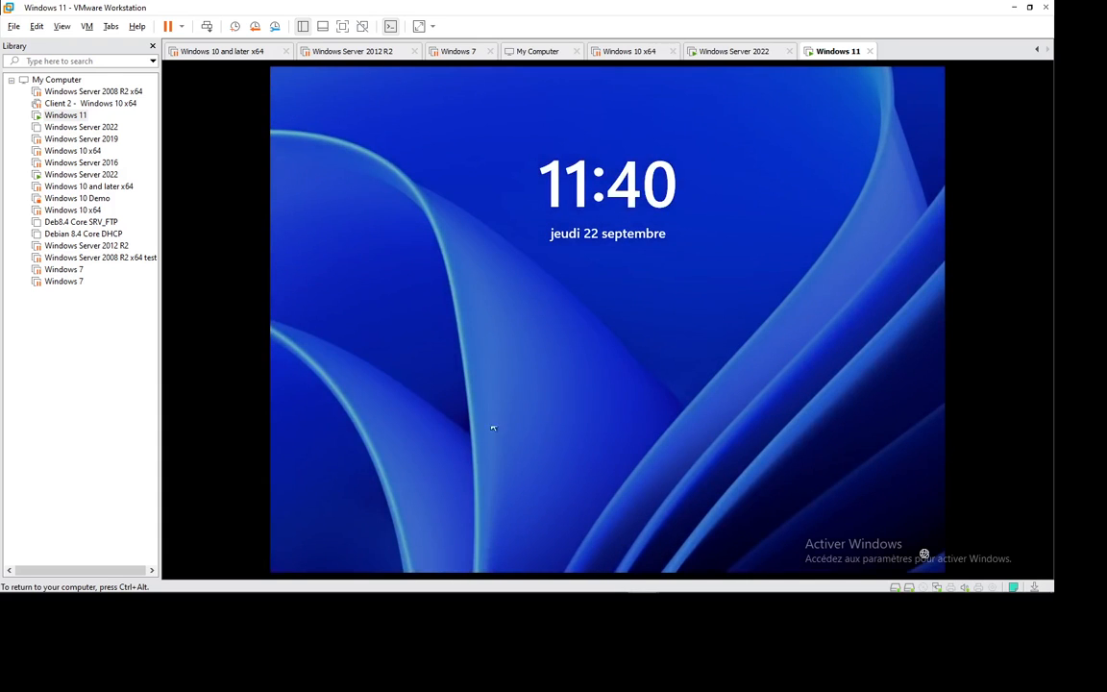
Step: Sign back in as user2 by entering the account password
{"action": "left_click", "coordinate": [599, 375]}
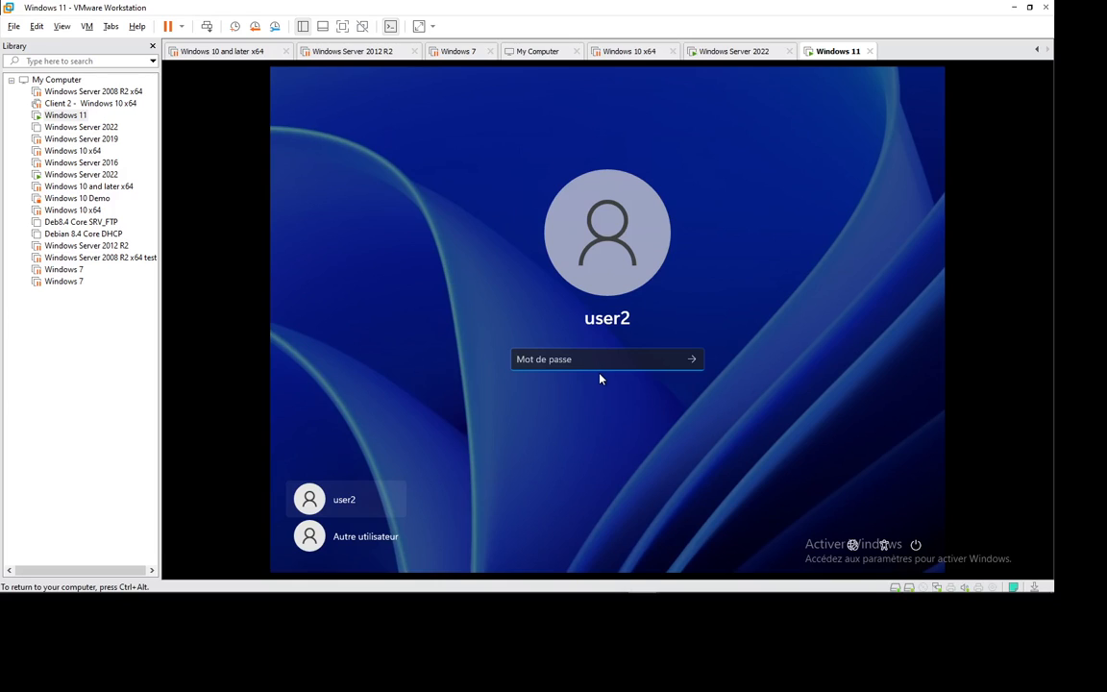
{"action": "type", "text": "P@s"}
{"action": "key", "text": "BackSpace"}
{"action": "key", "text": "BackSpace"}
{"action": "key", "text": "BackSpace"}
{"action": "type", "text": "P@ssw0rd"}
{"action": "key", "text": "Return"}
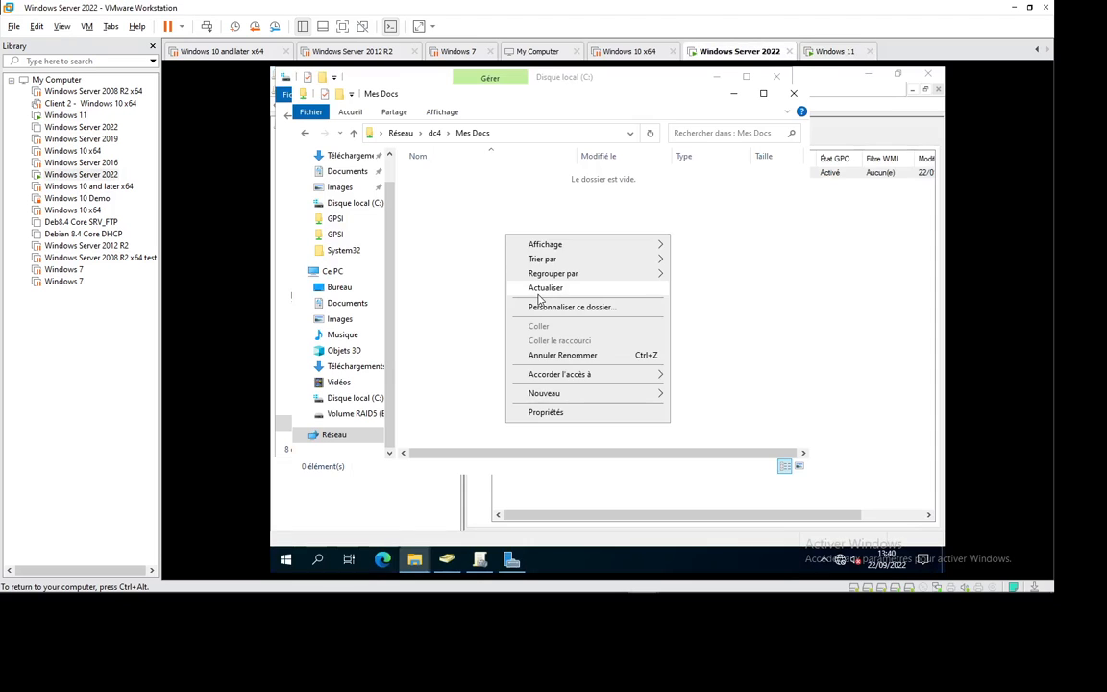
{"action": "left_click", "coordinate": [539, 297]}
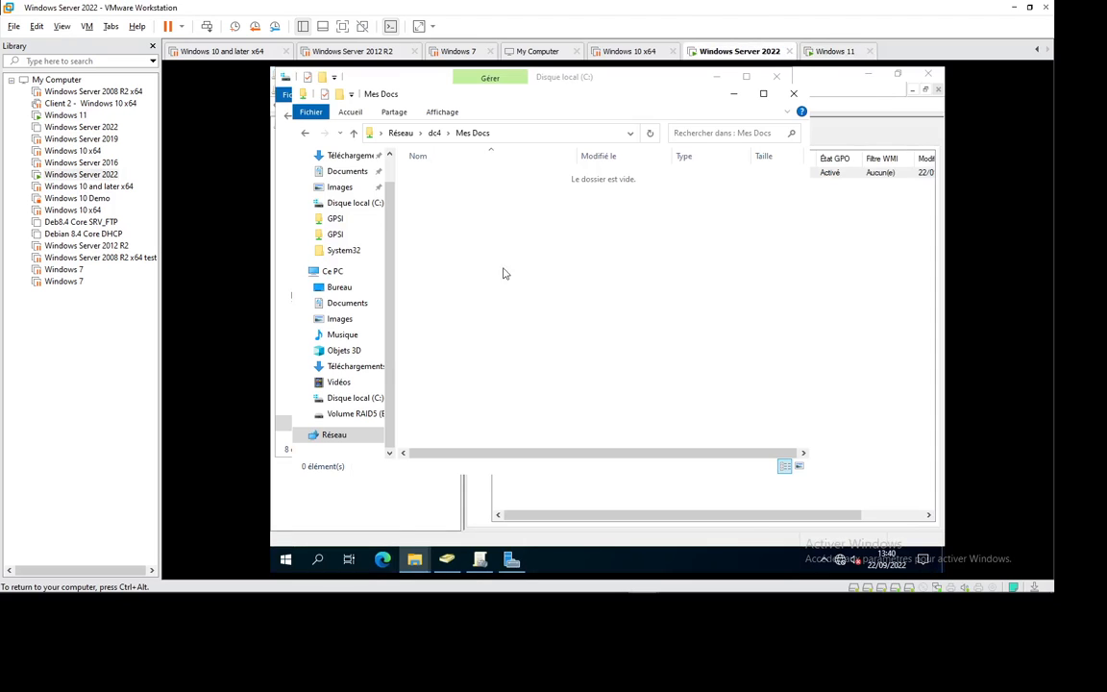
Step: Refresh the server's Mes Docs share several times, confirming it stays empty, then return to Windows 11
{"action": "right_click", "coordinate": [502, 246]}
{"action": "left_click", "coordinate": [534, 299]}
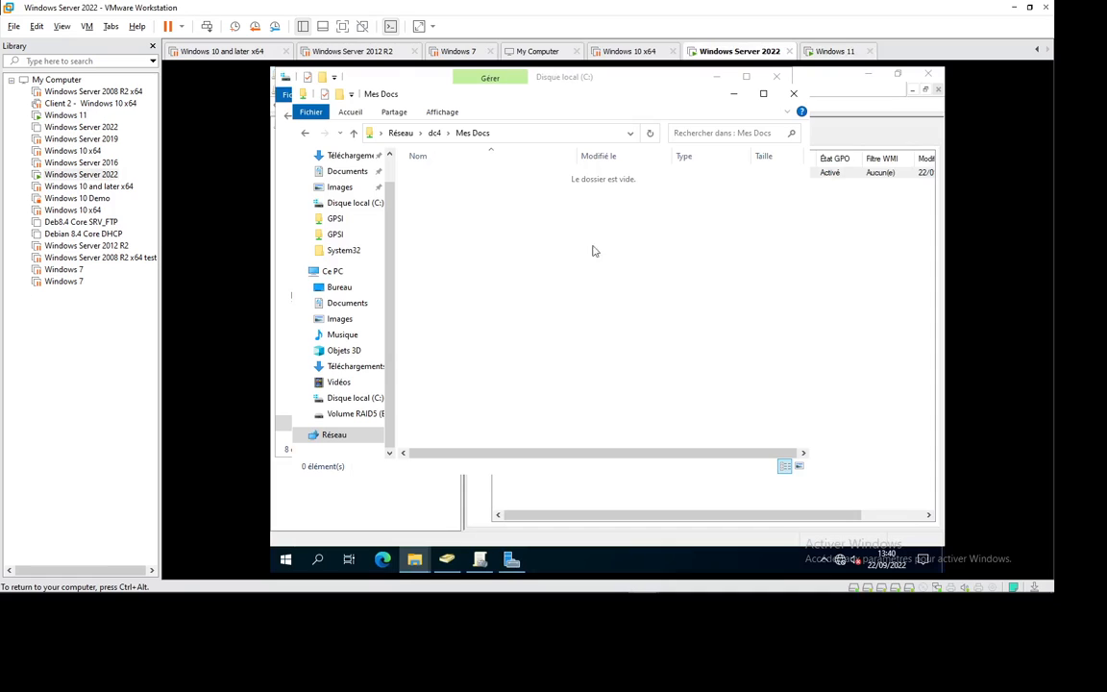
{"action": "left_click", "coordinate": [819, 52]}
{"action": "left_click", "coordinate": [740, 51]}
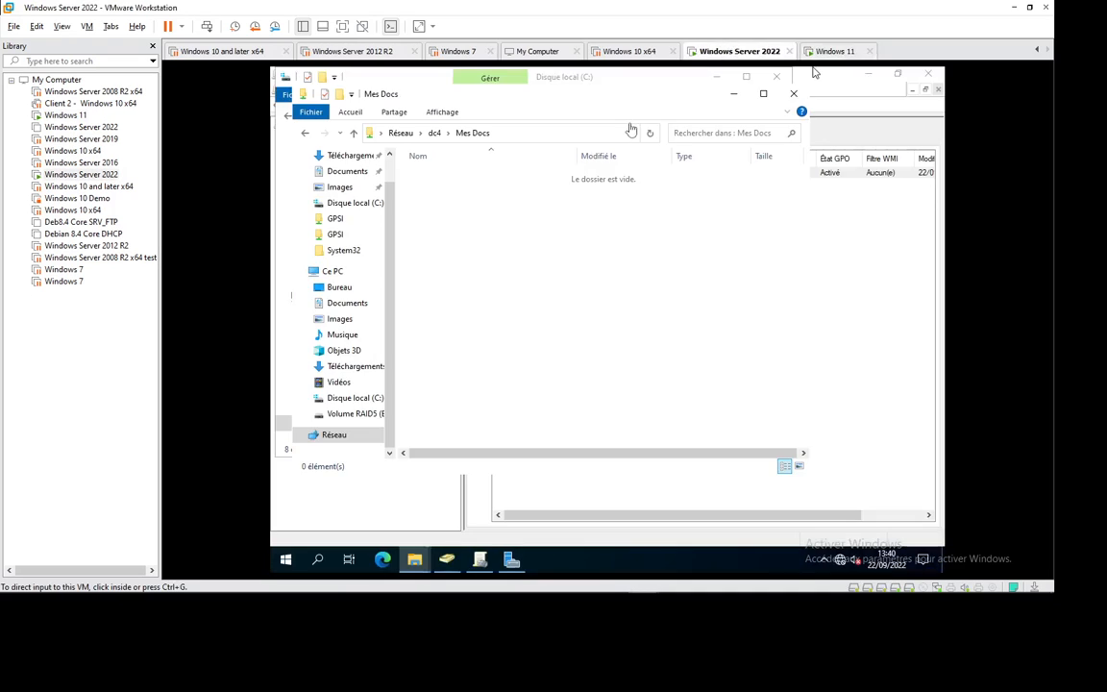
{"action": "right_click", "coordinate": [484, 208]}
{"action": "left_click", "coordinate": [517, 261]}
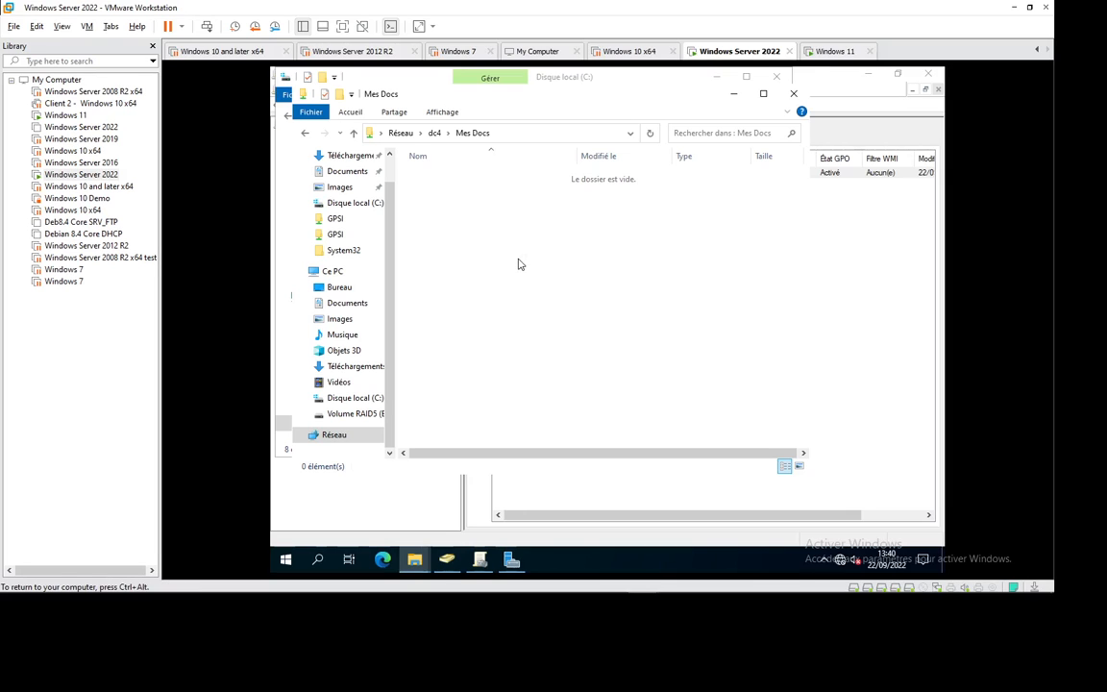
{"action": "right_click", "coordinate": [477, 233]}
{"action": "left_click", "coordinate": [518, 286]}
{"action": "left_click", "coordinate": [831, 54]}
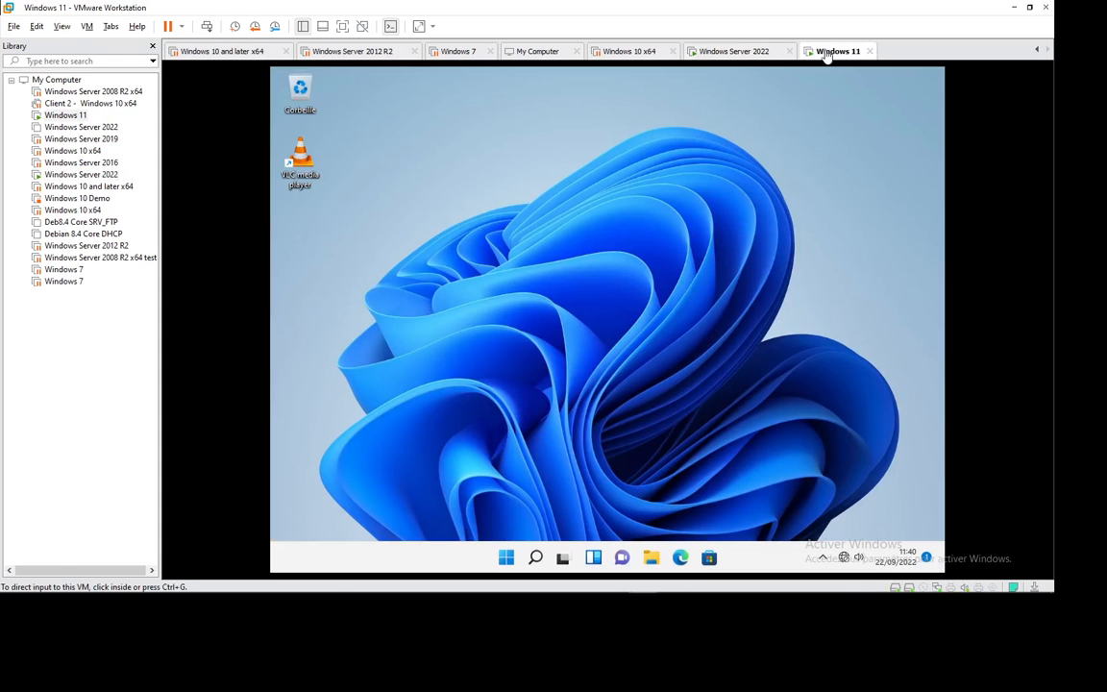
Step: Check in Documents properties that the folder is still at C:\Users\user2\Documents
{"action": "left_click", "coordinate": [651, 558]}
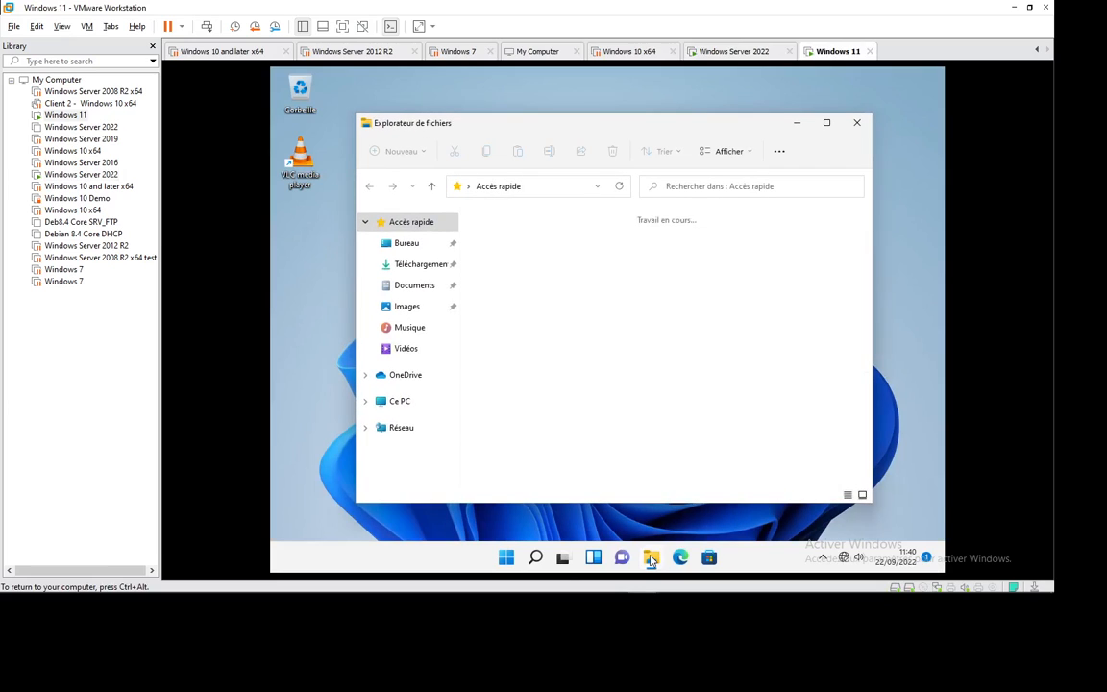
{"action": "left_click", "coordinate": [414, 286]}
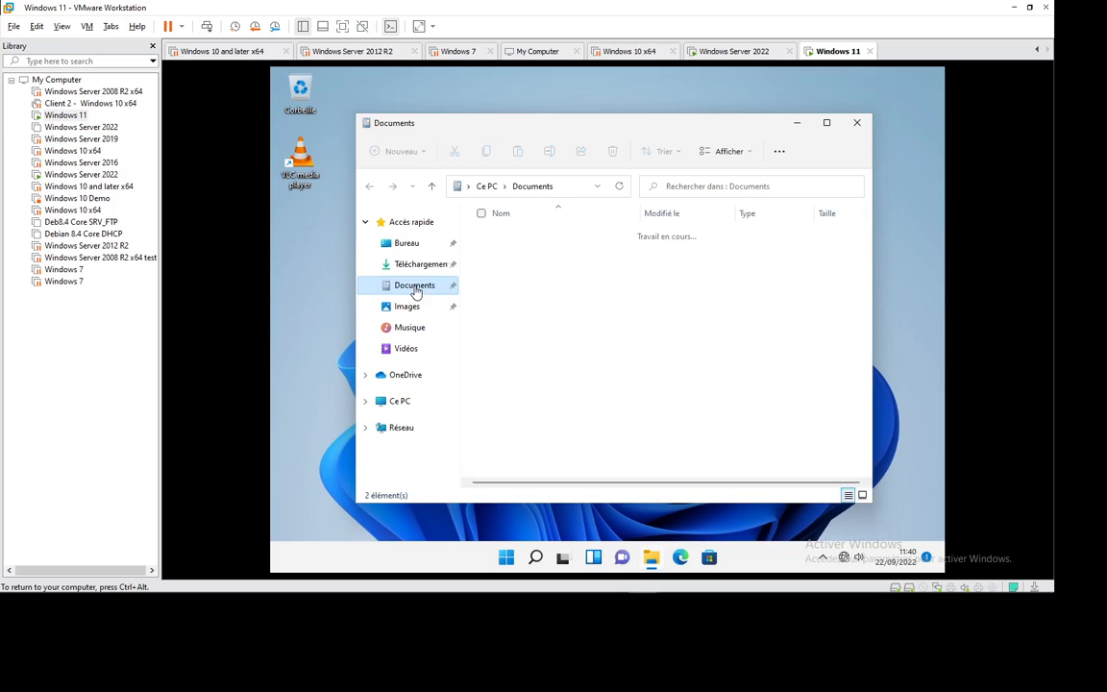
{"action": "right_click", "coordinate": [605, 373]}
{"action": "left_click", "coordinate": [628, 393]}
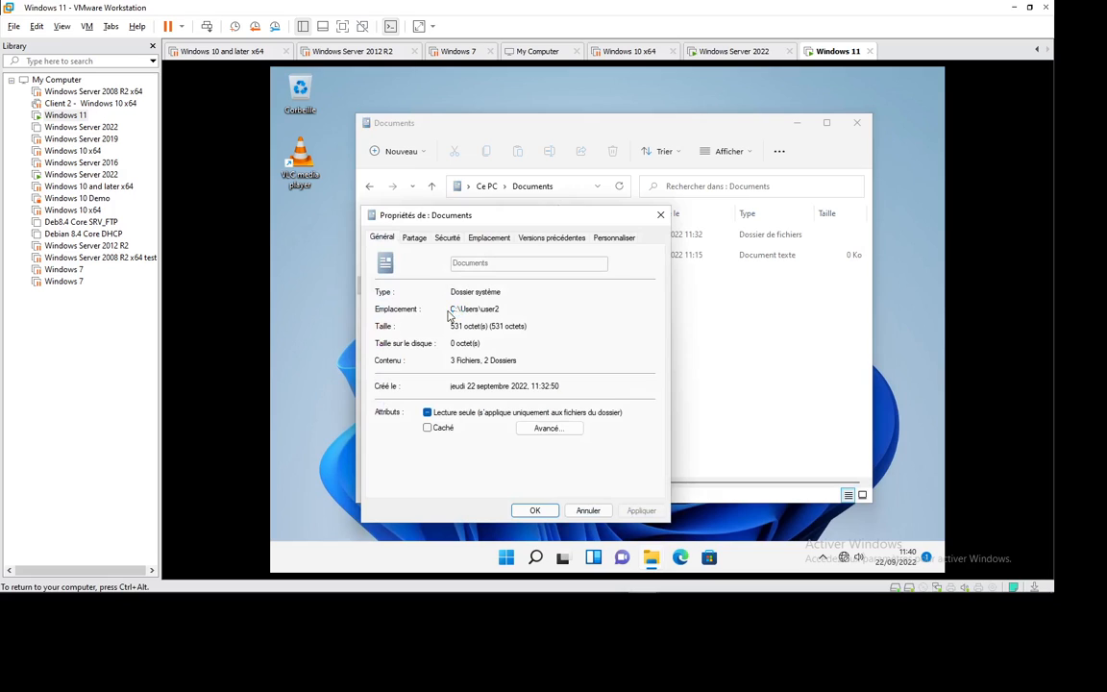
{"action": "left_click", "coordinate": [488, 238]}
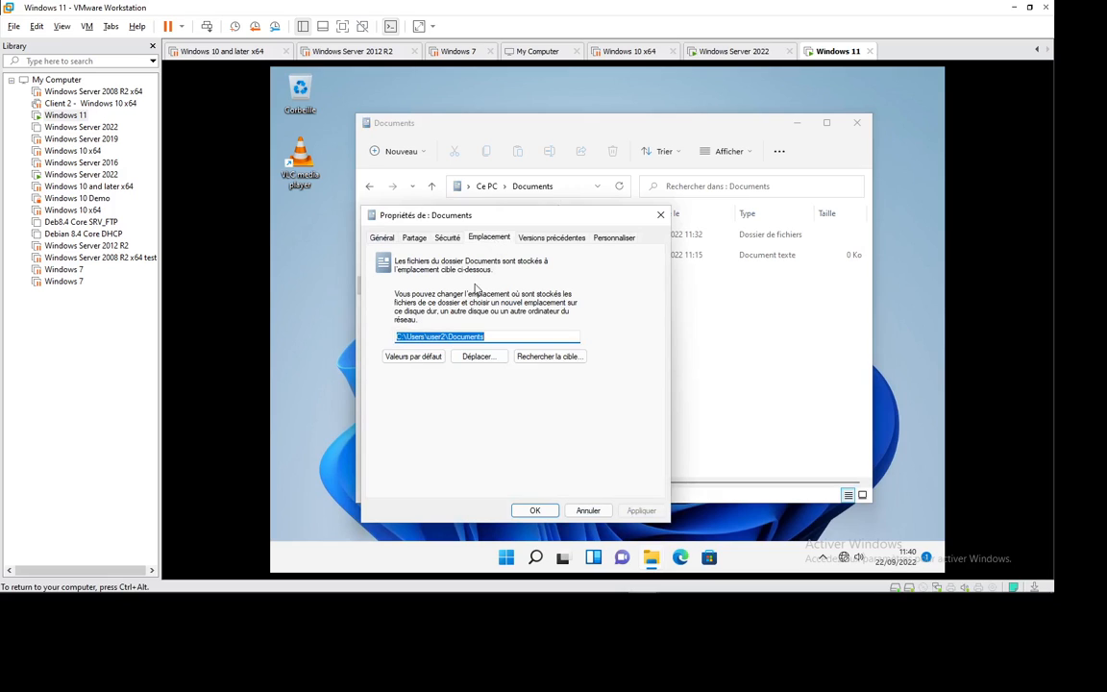
{"action": "left_click", "coordinate": [589, 510]}
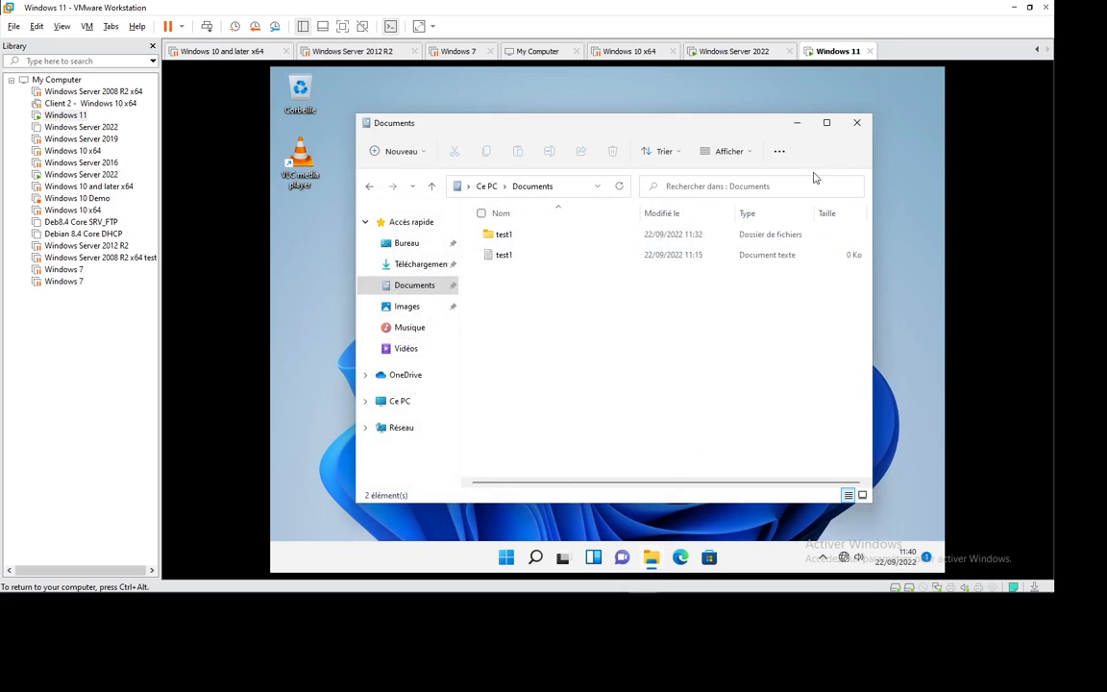
Step: Close the Documents window and launch cmd from the Run dialog
{"action": "left_click", "coordinate": [856, 122]}
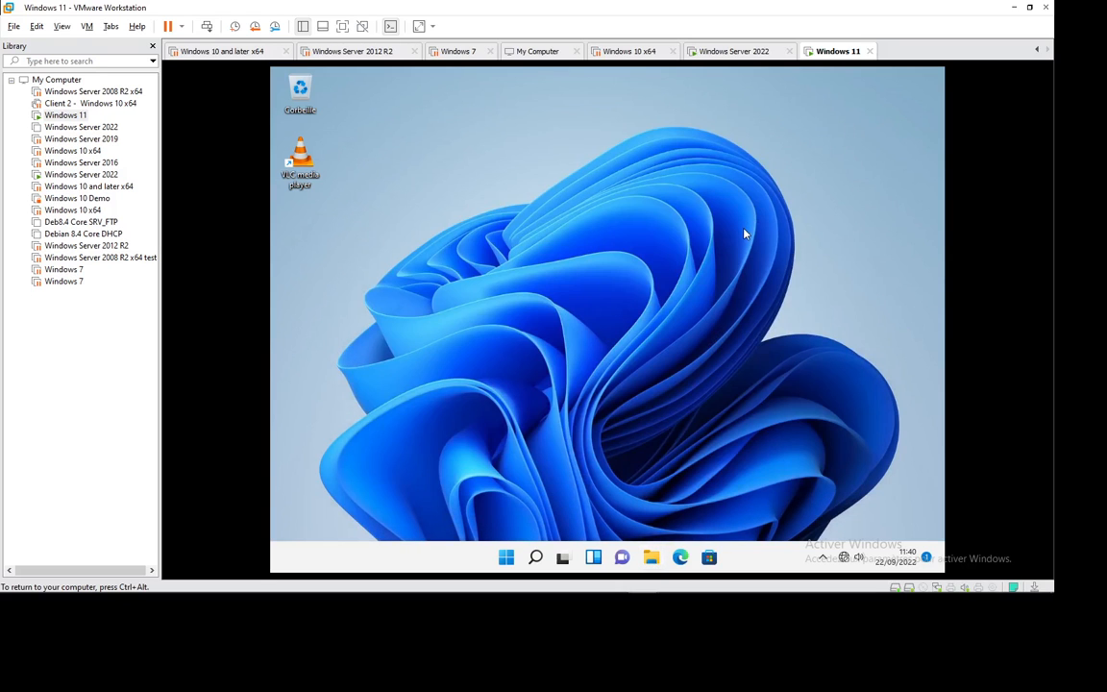
{"action": "key", "text": "super+r"}
{"action": "key", "text": "Return"}
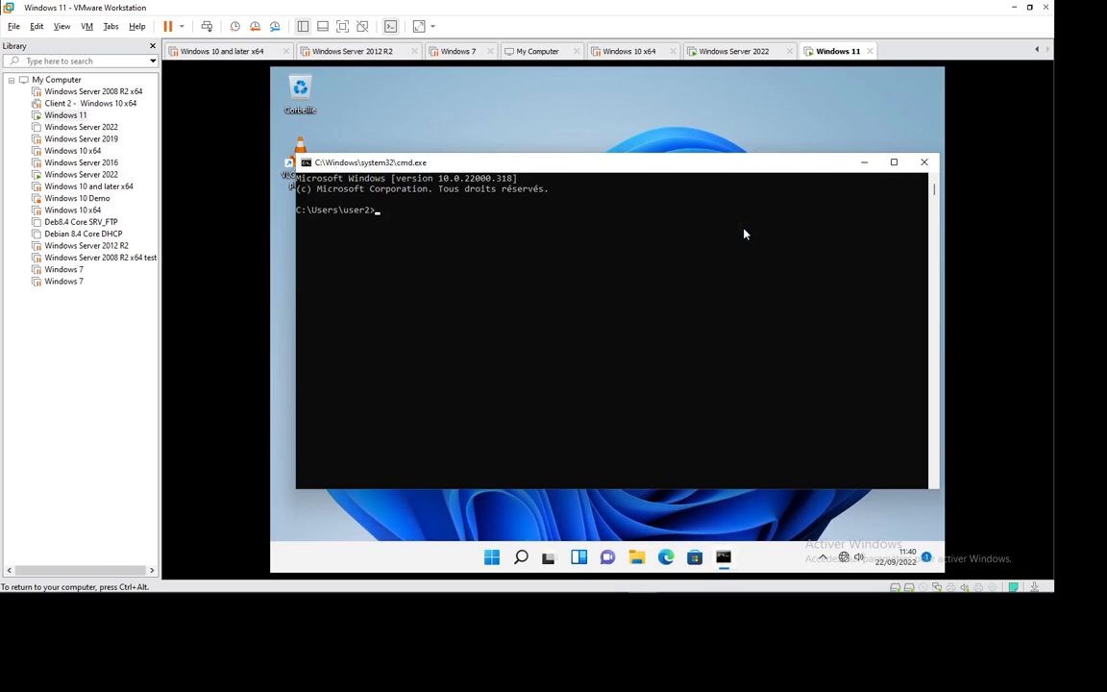
Step: Run gpupdate /force on Windows 11, then refresh the server's Mes Docs share
{"action": "type", "text": "gpupdate/force"}
{"action": "key", "text": "Return"}
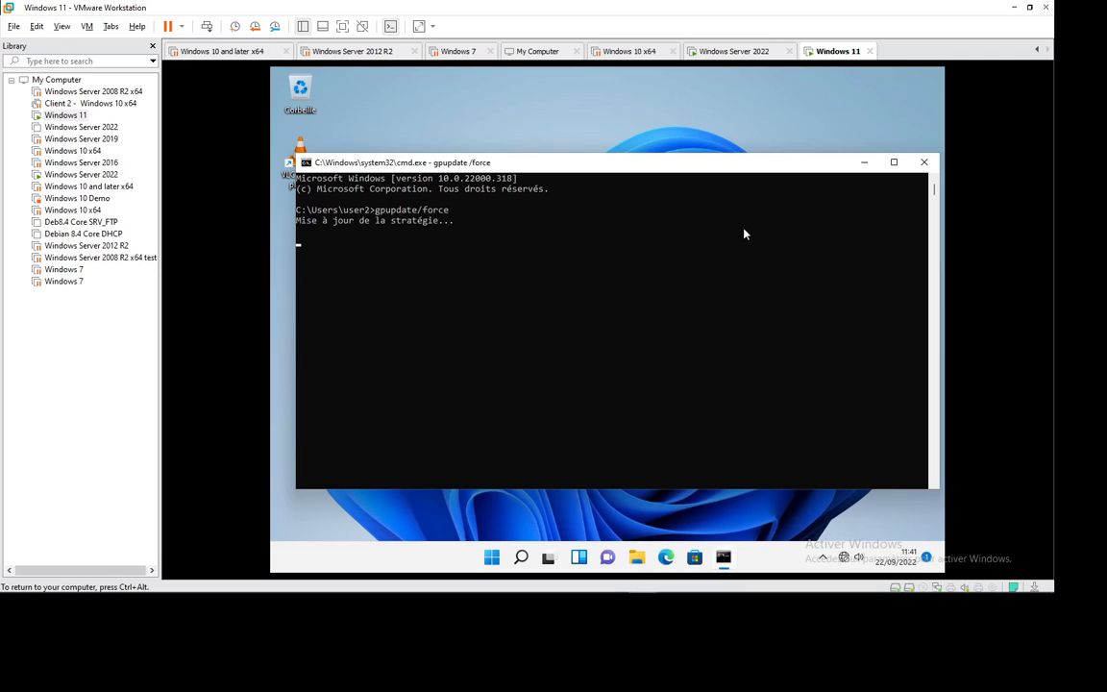
{"action": "left_click", "coordinate": [736, 50]}
{"action": "right_click", "coordinate": [517, 234]}
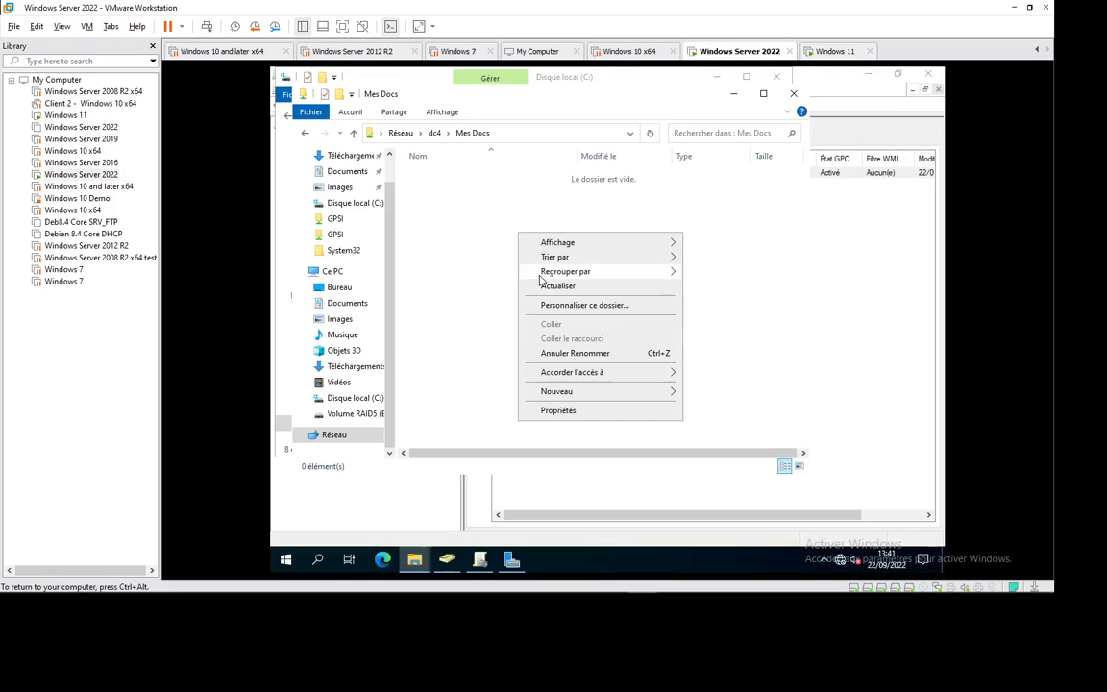
{"action": "left_click", "coordinate": [543, 285]}
Step: Recheck that Mes Docs is still empty, then confirm the log-off on Windows 11
{"action": "left_click", "coordinate": [824, 52]}
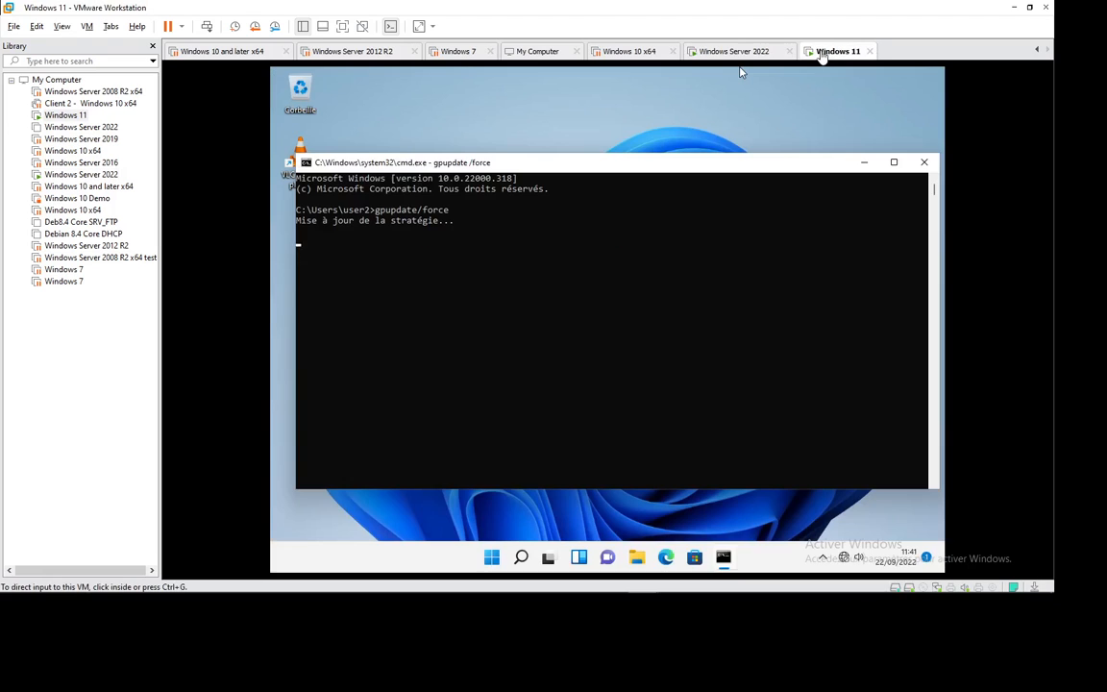
{"action": "left_click", "coordinate": [732, 52]}
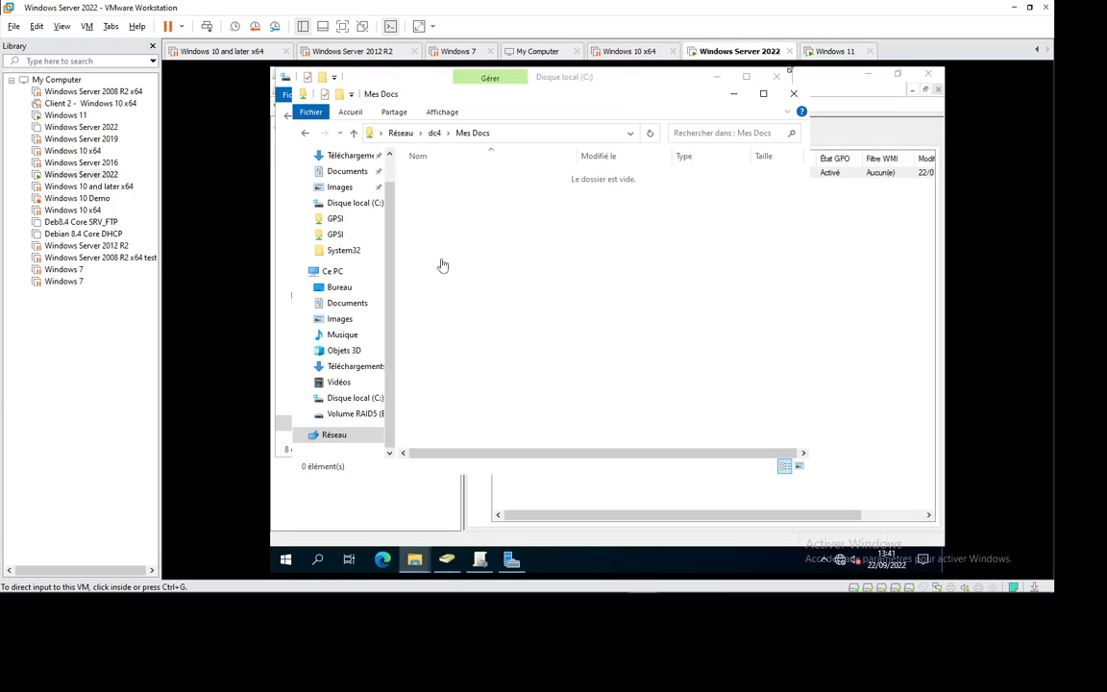
{"action": "right_click", "coordinate": [457, 204]}
{"action": "left_click", "coordinate": [482, 252]}
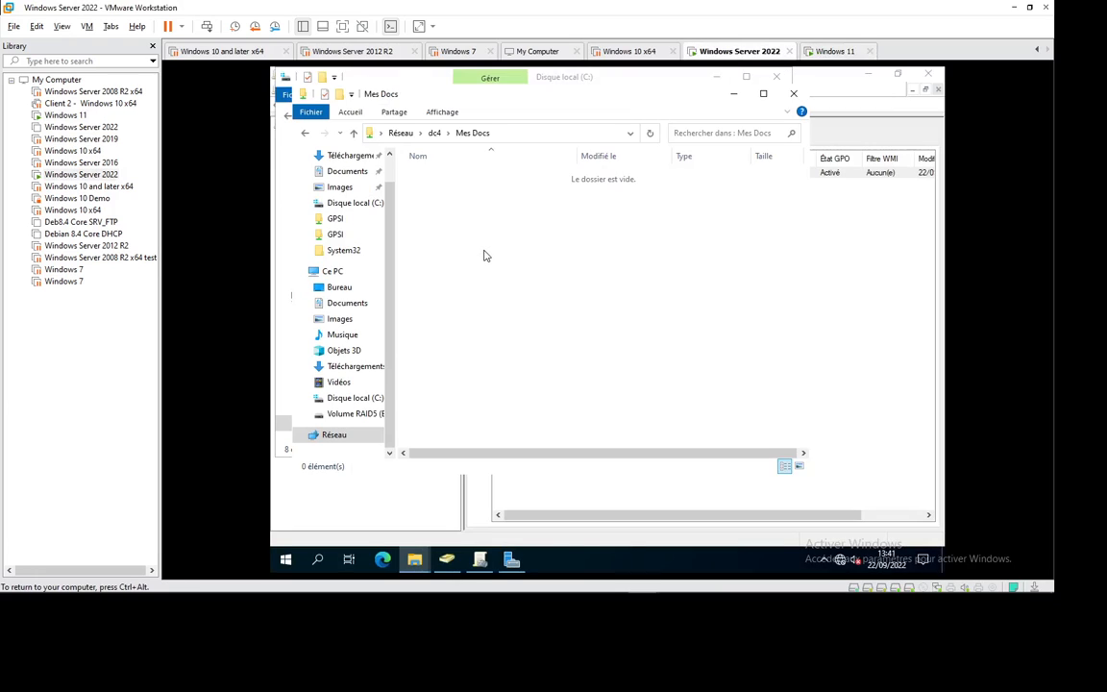
{"action": "left_click", "coordinate": [834, 52]}
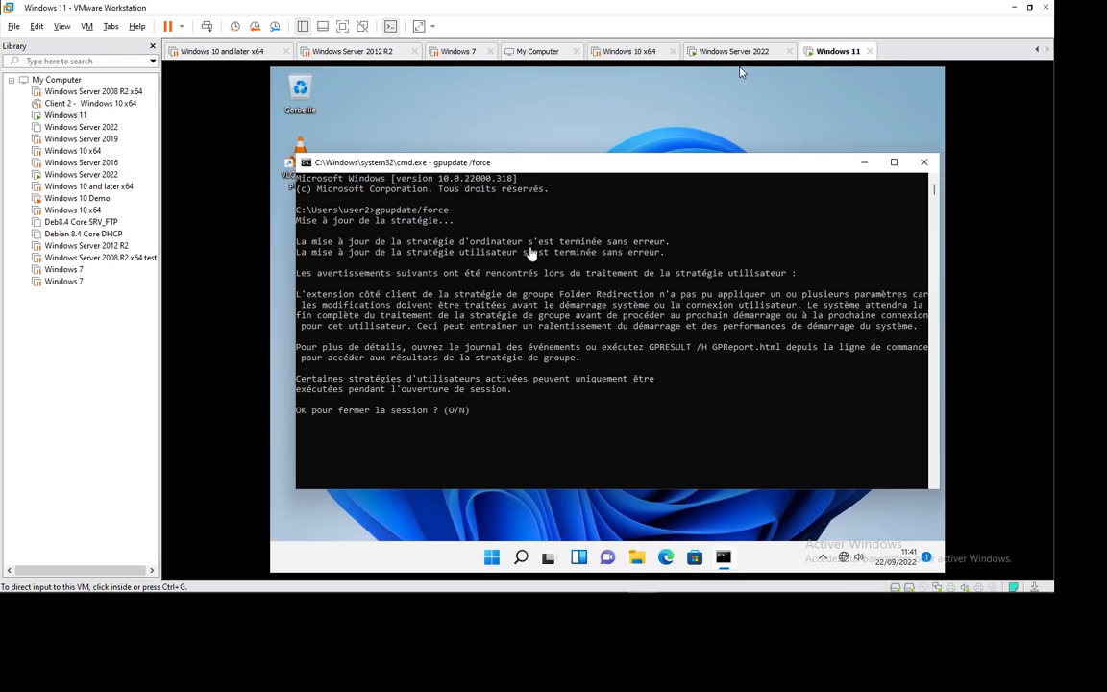
{"action": "key", "text": "Return"}
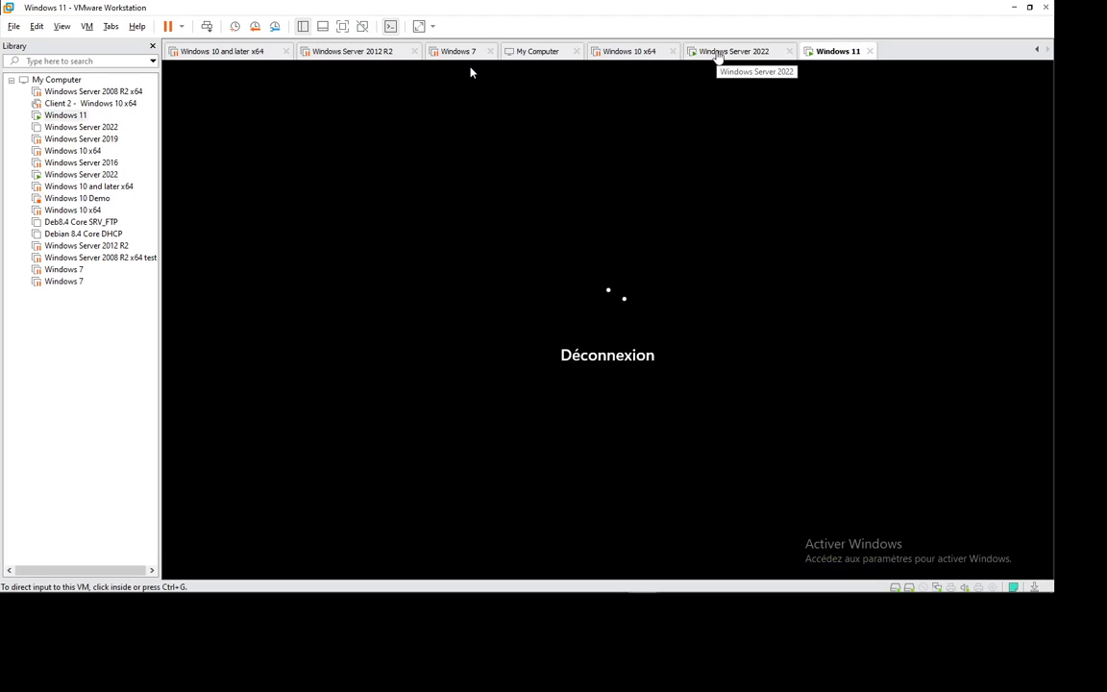
Step: Refresh the server's Mes Docs folder, which is still empty
{"action": "left_click", "coordinate": [718, 53]}
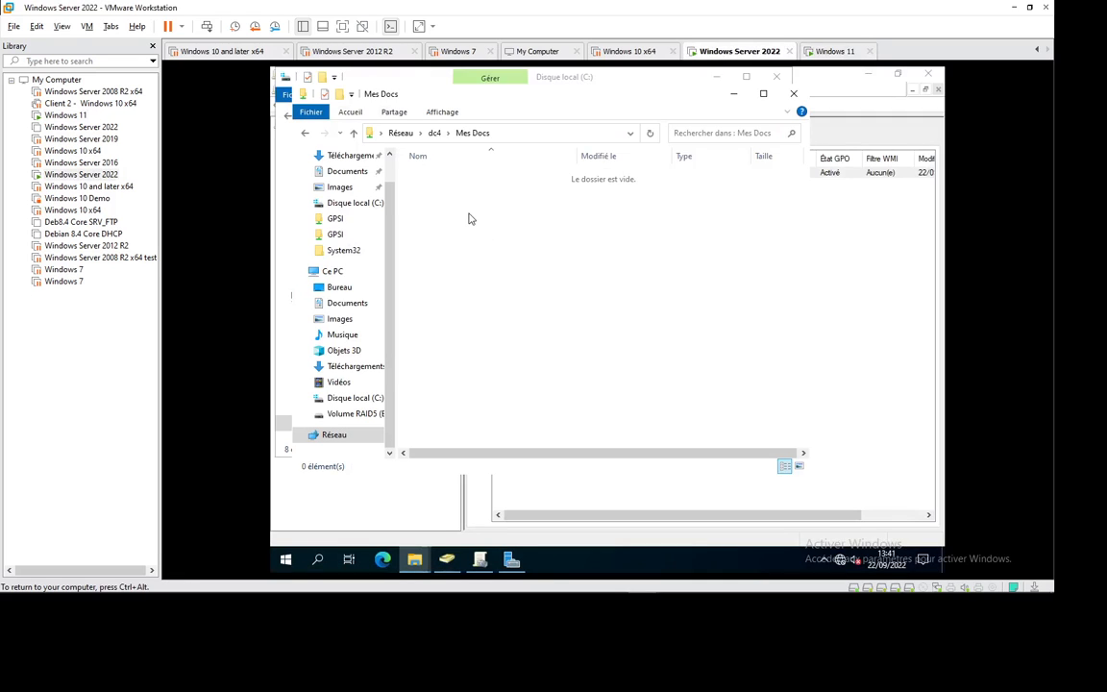
{"action": "right_click", "coordinate": [421, 191]}
{"action": "left_click", "coordinate": [455, 247]}
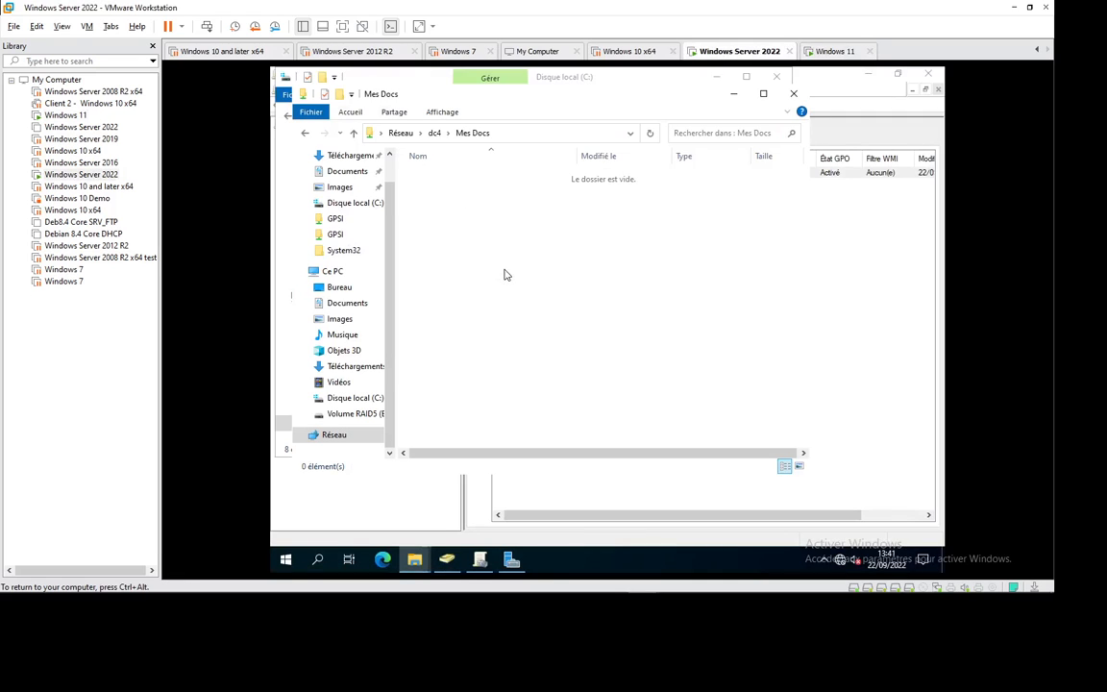
Step: Sign back in to Windows 11 as user2 with the account password
{"action": "left_click", "coordinate": [827, 52]}
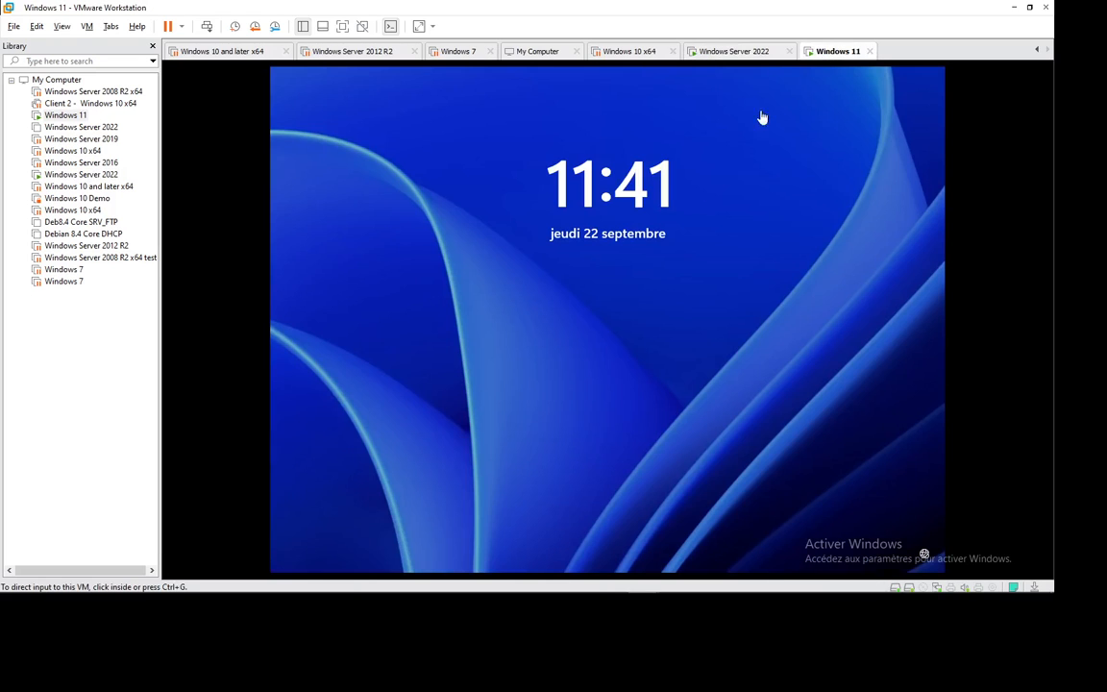
{"action": "left_click", "coordinate": [298, 73]}
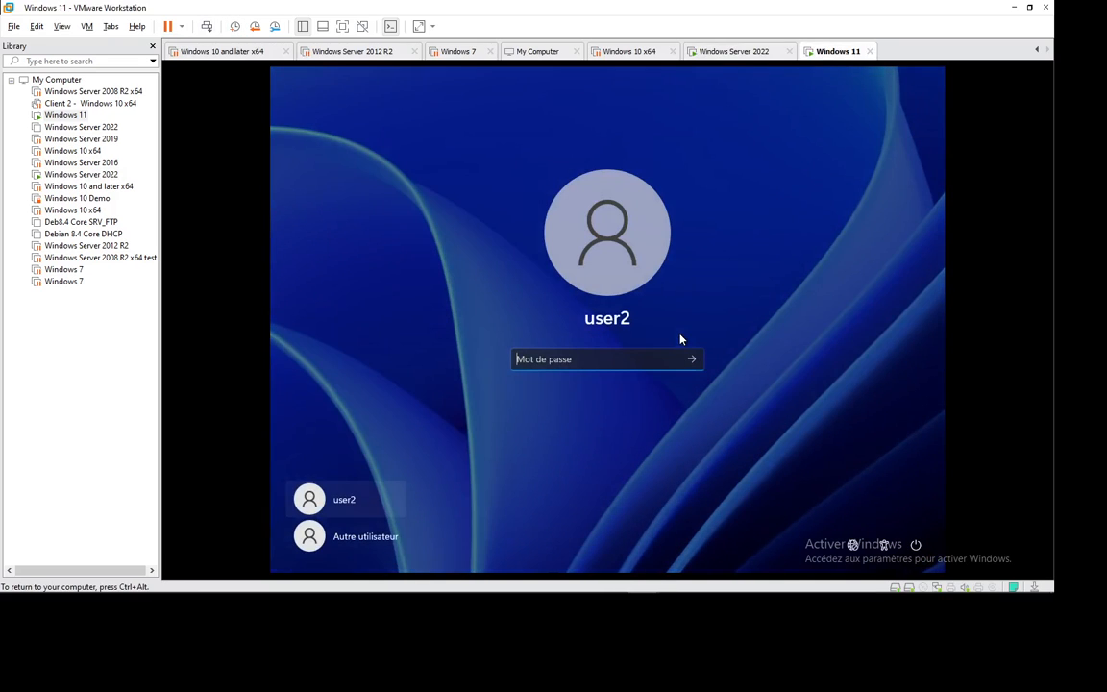
{"action": "type", "text": "•••"}
{"action": "key", "text": "BackSpace"}
{"action": "key", "text": "BackSpace"}
{"action": "key", "text": "BackSpace"}
{"action": "type", "text": "•••••••••"}
{"action": "key", "text": "Return"}
{"action": "key", "text": "ctrl+alt"}
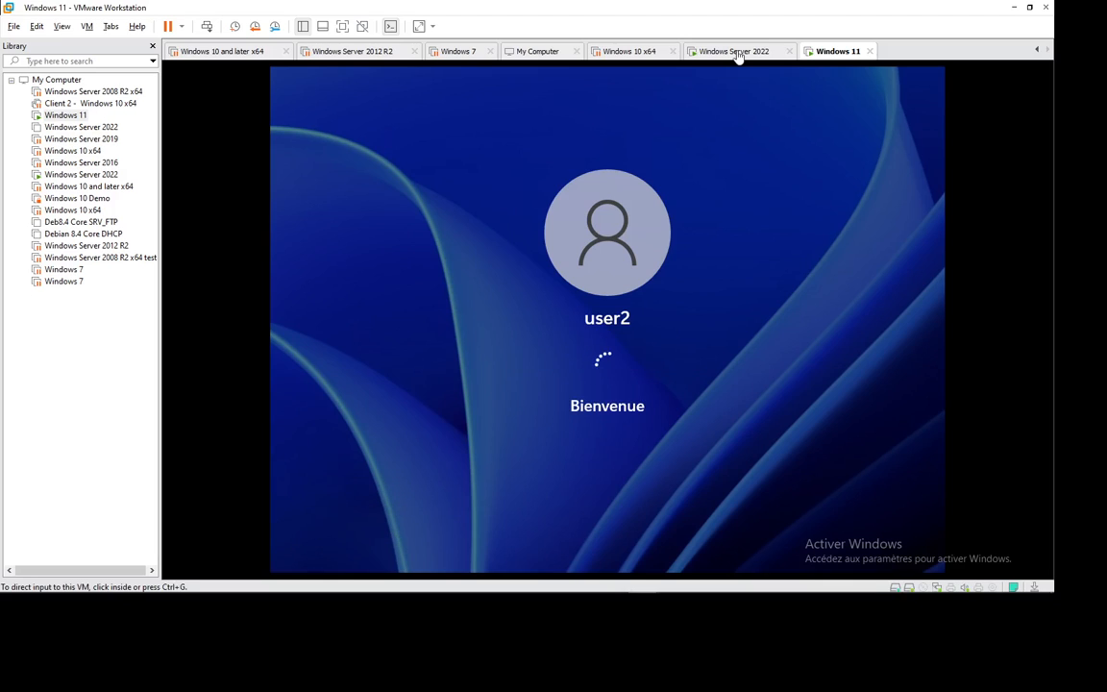
Step: Refresh the server's Mes Docs share repeatedly; no user folder has appeared
{"action": "left_click", "coordinate": [738, 56]}
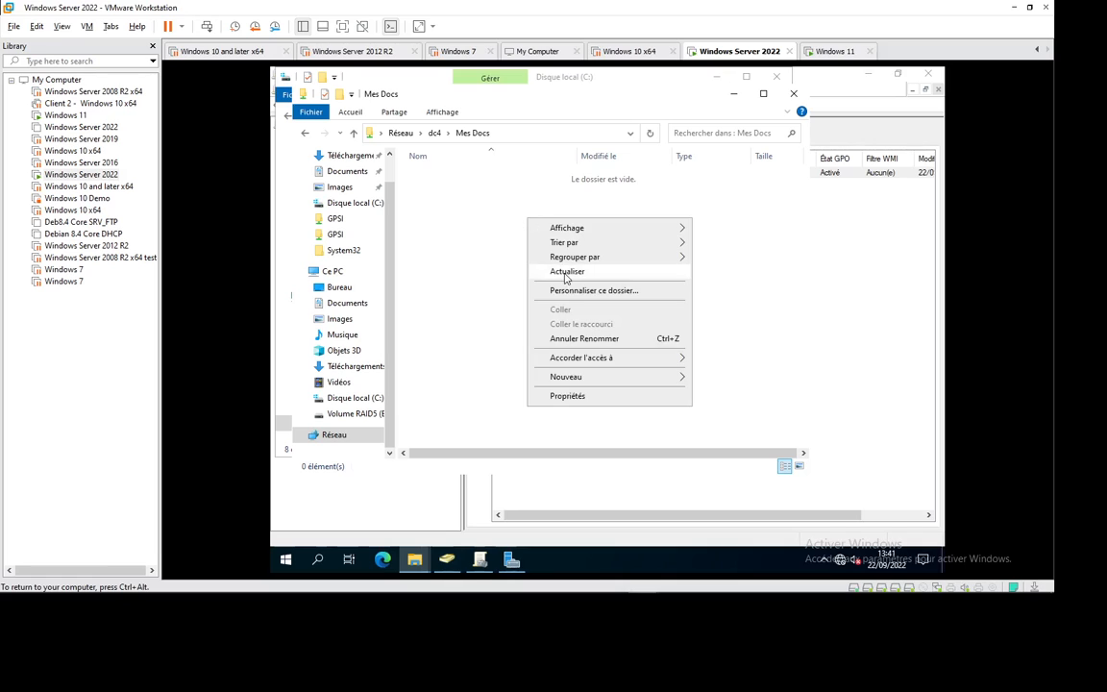
{"action": "left_click", "coordinate": [566, 278]}
{"action": "right_click", "coordinate": [536, 240]}
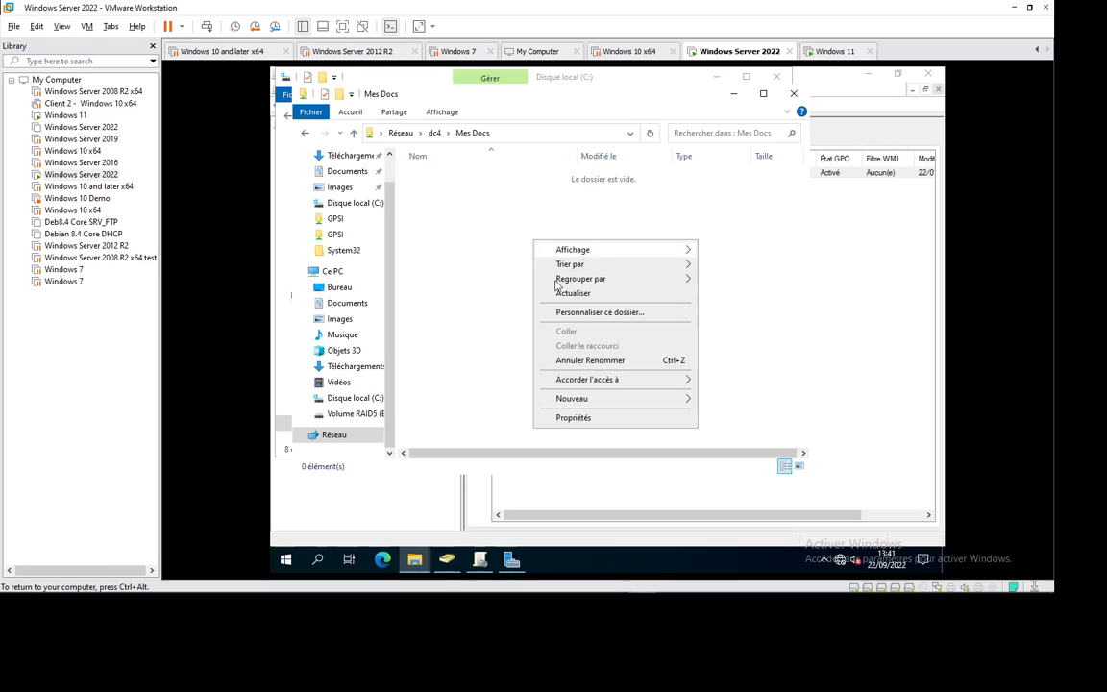
{"action": "left_click", "coordinate": [566, 294]}
{"action": "key", "text": "ctrl+alt"}
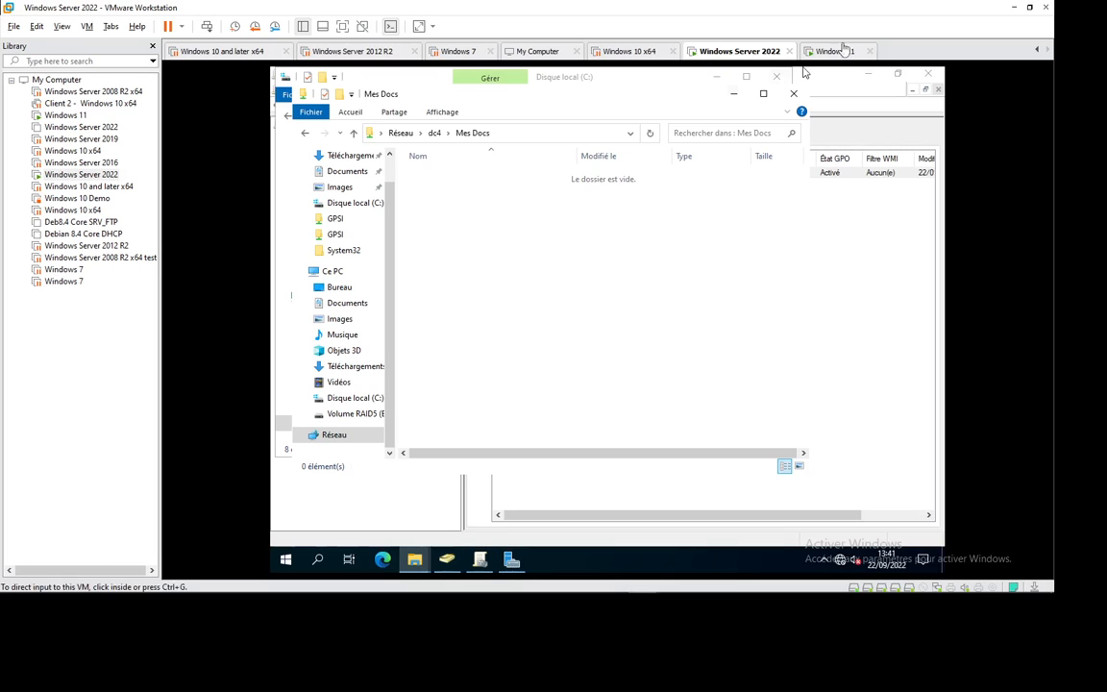
{"action": "left_click", "coordinate": [835, 52]}
{"action": "left_click", "coordinate": [735, 50]}
{"action": "right_click", "coordinate": [476, 220]}
{"action": "left_click", "coordinate": [510, 271]}
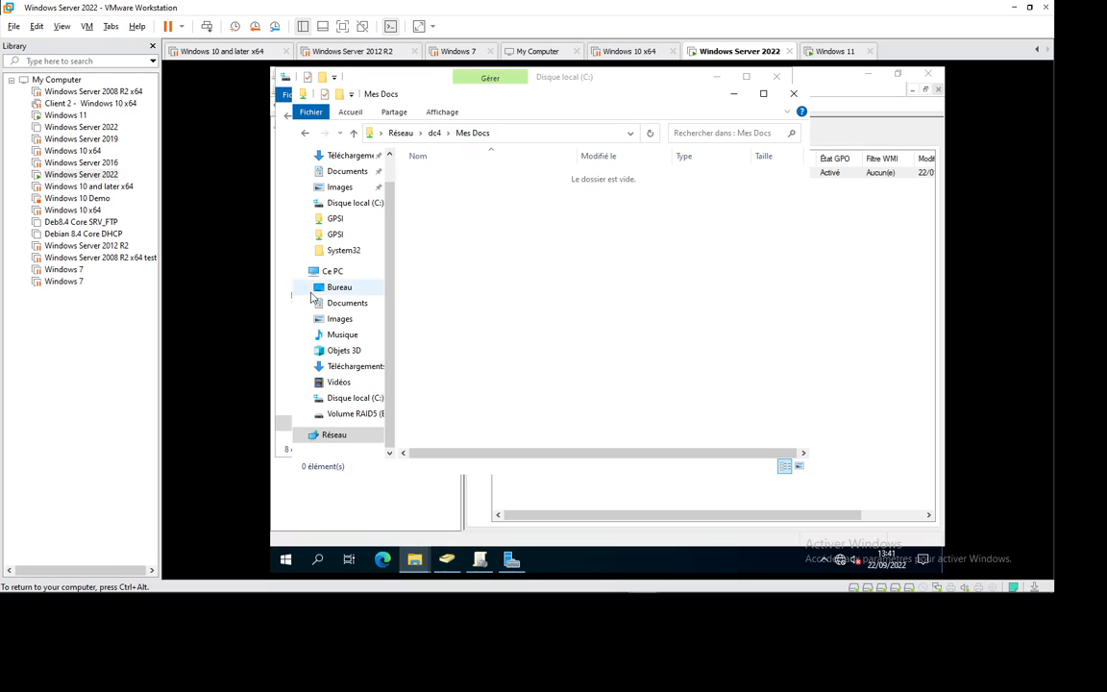
Step: Open and refresh C:\Mes Docs on the server, then return to Windows 11
{"action": "left_click", "coordinate": [341, 401]}
{"action": "double_click", "coordinate": [440, 190]}
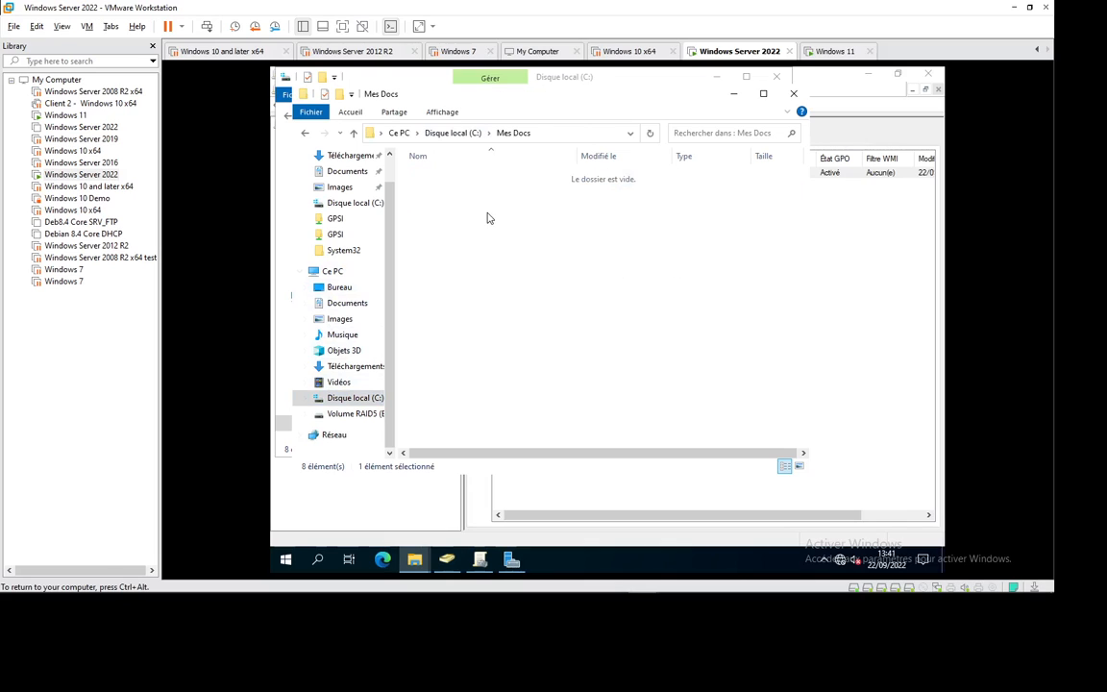
{"action": "right_click", "coordinate": [487, 218]}
{"action": "left_click", "coordinate": [488, 261]}
{"action": "key", "text": "ctrl+alt"}
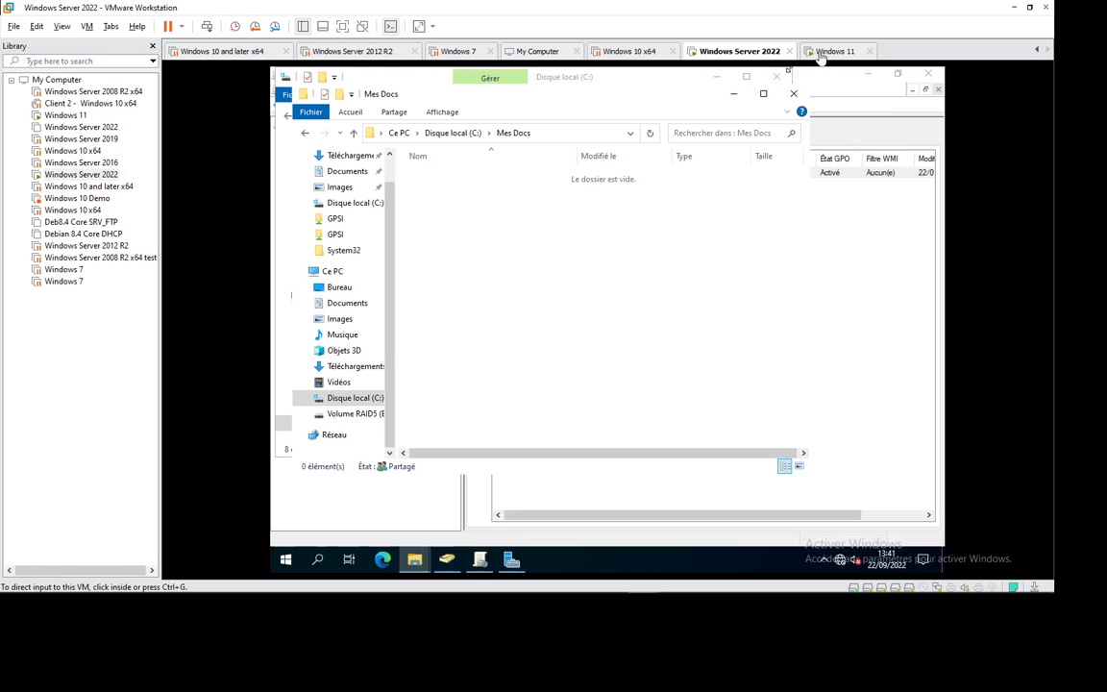
{"action": "left_click", "coordinate": [817, 56]}
{"action": "left_click", "coordinate": [564, 275]}
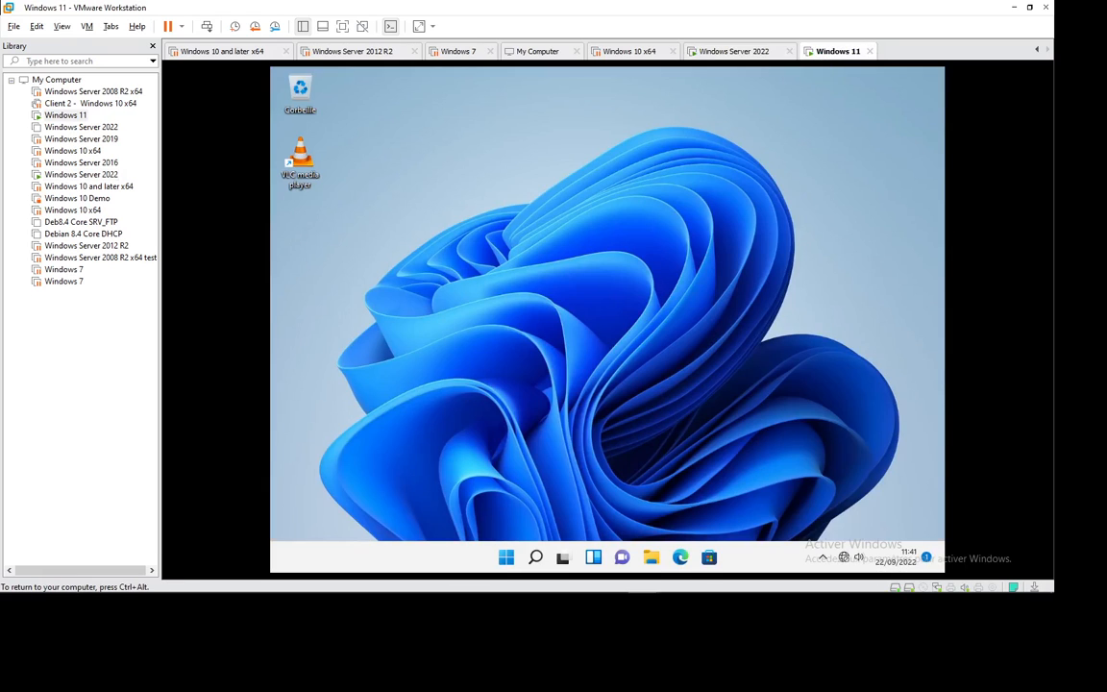
Step: Confirm Documents still sits at C:\Users\user2, then close its properties and Explorer window
{"action": "left_click", "coordinate": [650, 558]}
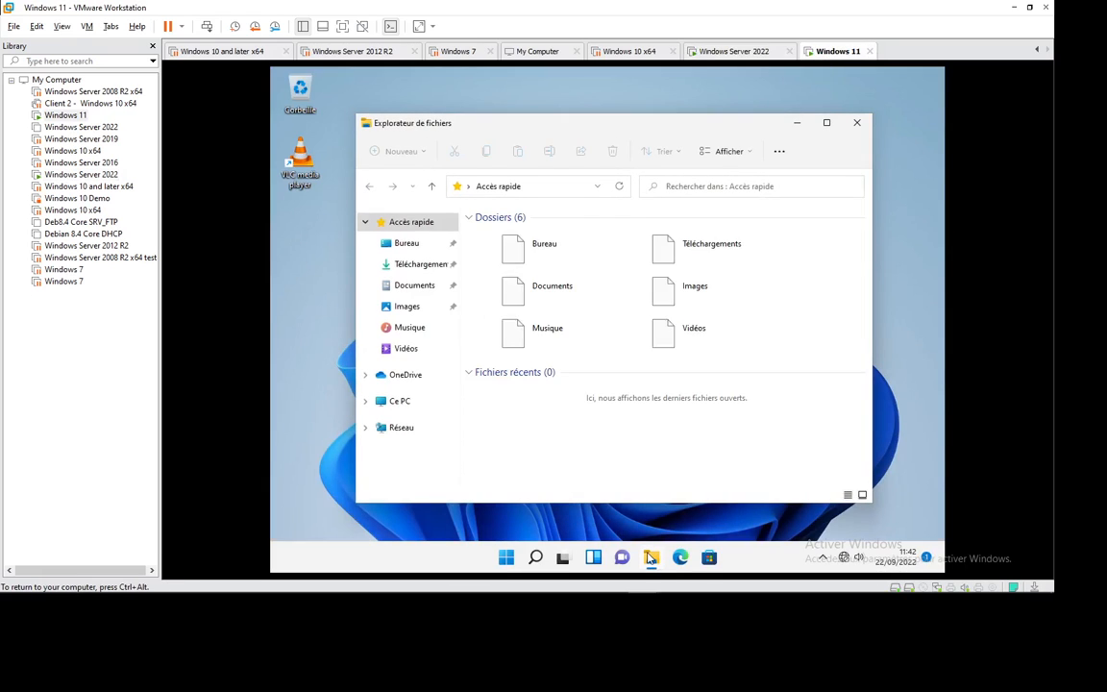
{"action": "right_click", "coordinate": [577, 452]}
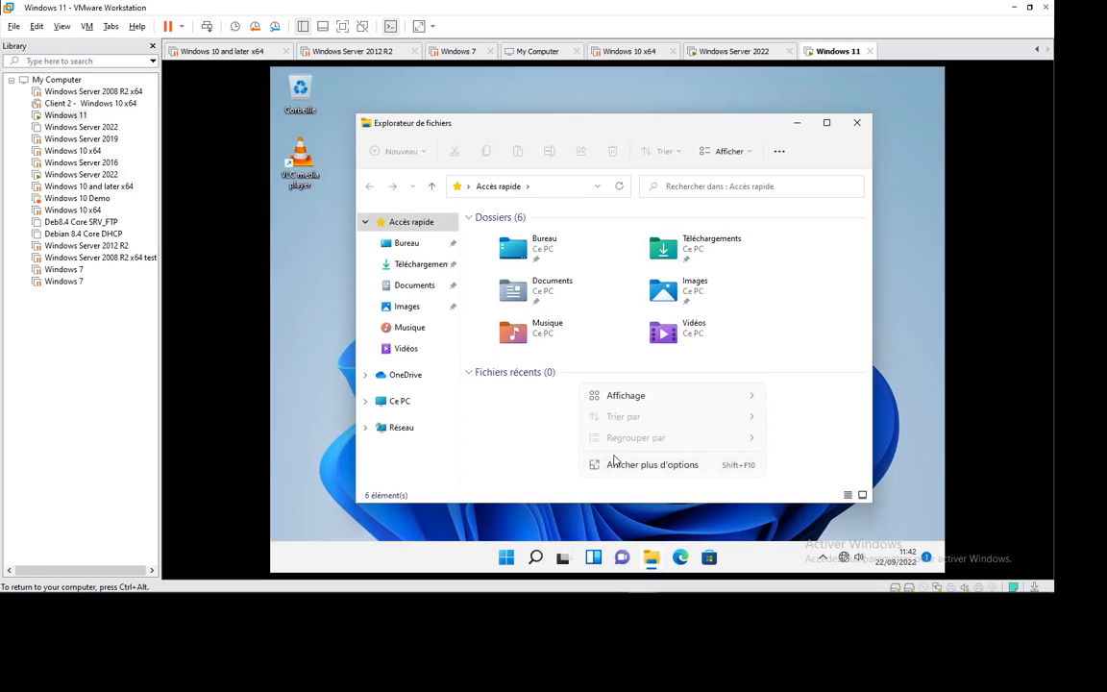
{"action": "key", "text": "Escape"}
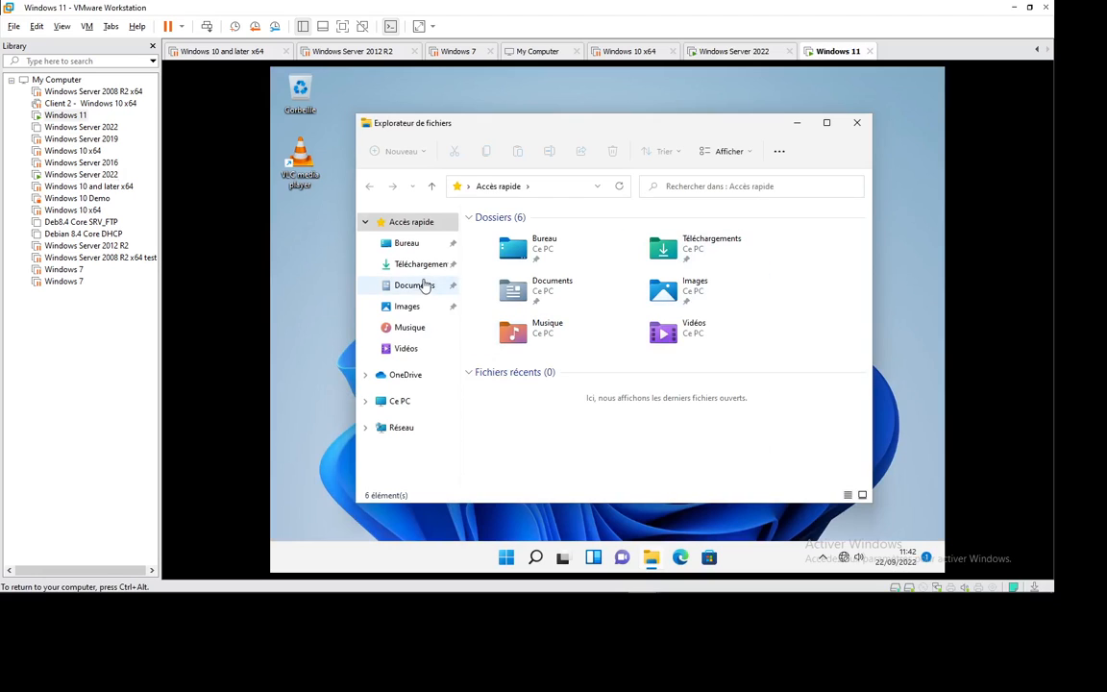
{"action": "left_click", "coordinate": [423, 286]}
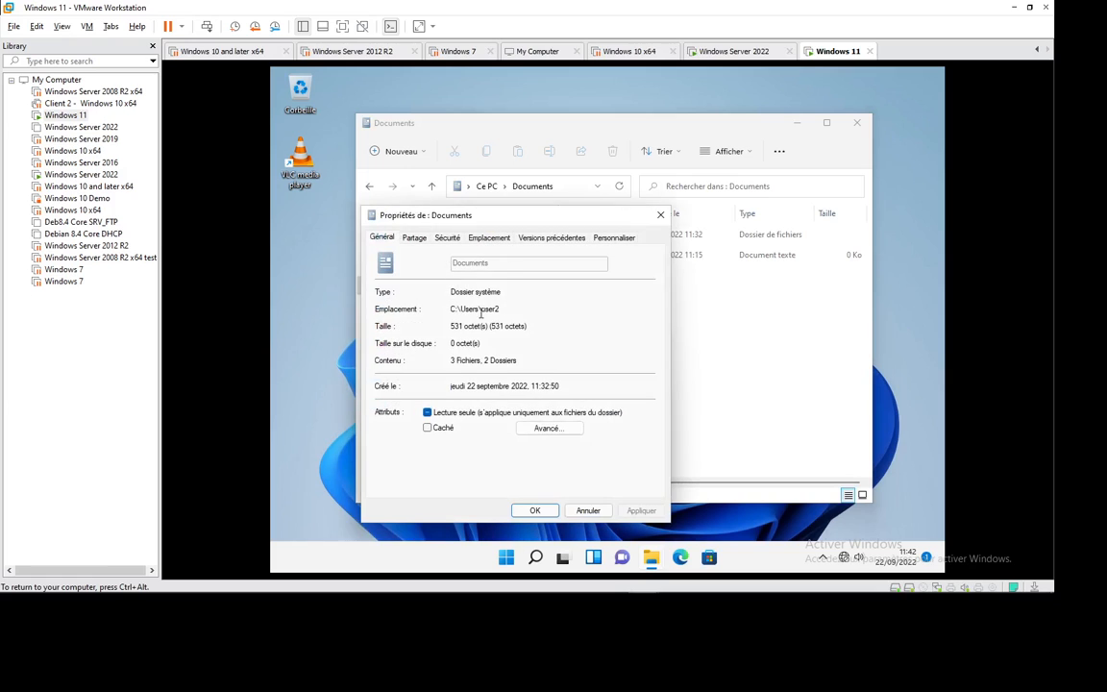
{"action": "left_click", "coordinate": [660, 215]}
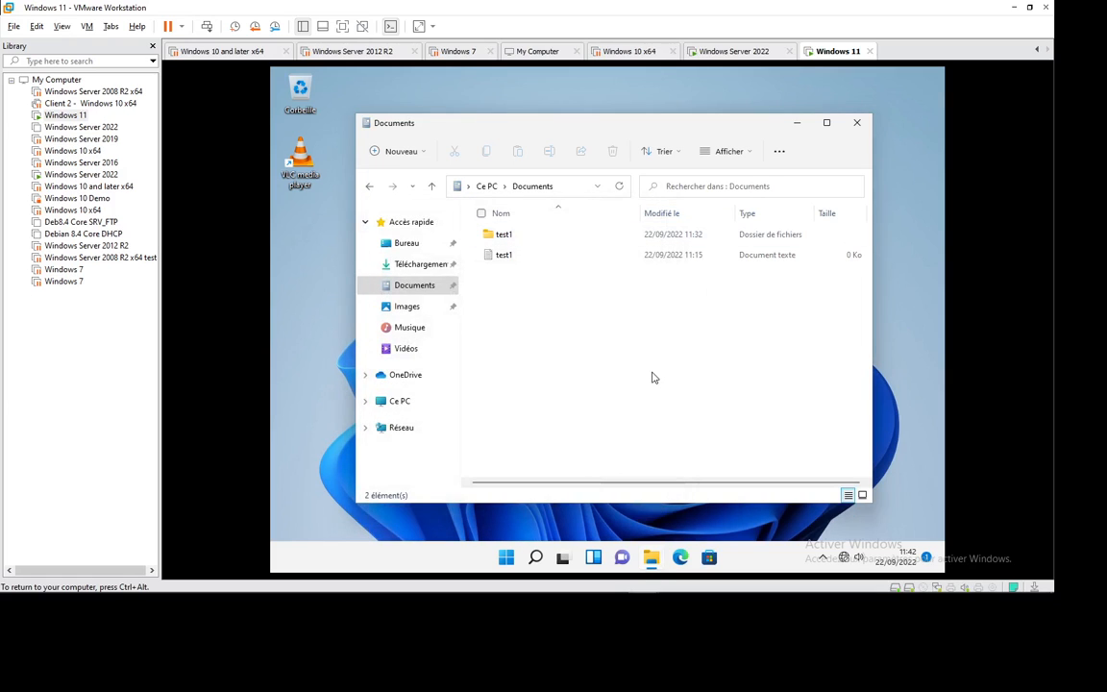
{"action": "left_click", "coordinate": [856, 122]}
Step: Refresh the server's empty Mes Docs share twice and bring up Group Policy Management
{"action": "left_click", "coordinate": [742, 51]}
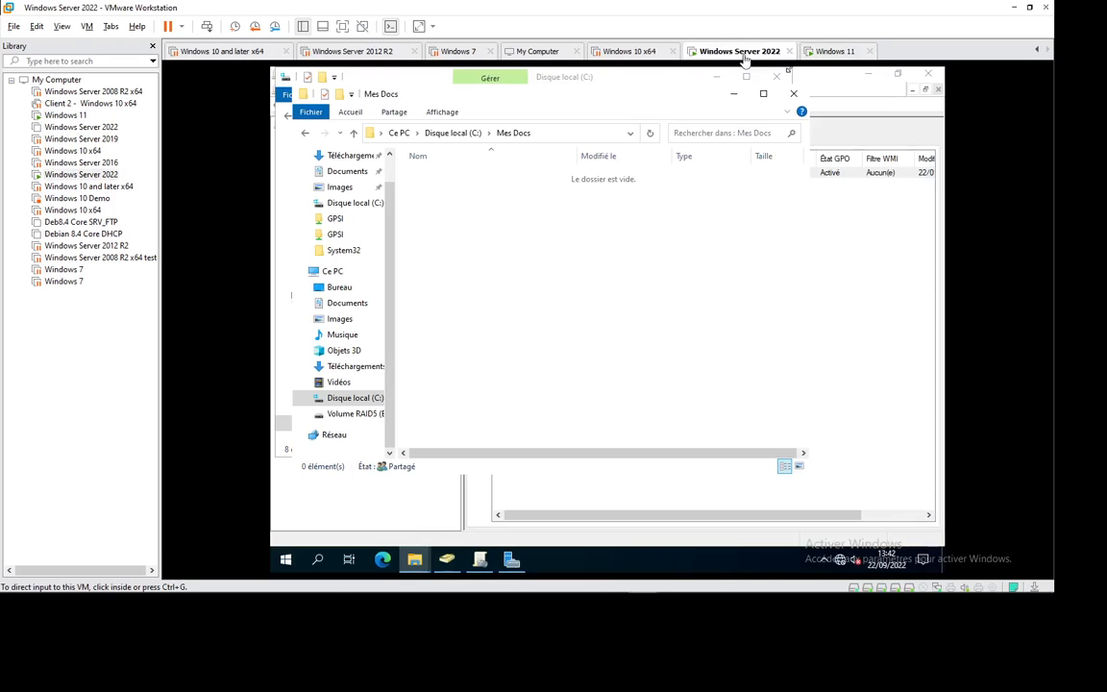
{"action": "right_click", "coordinate": [458, 195]}
{"action": "left_click", "coordinate": [488, 243]}
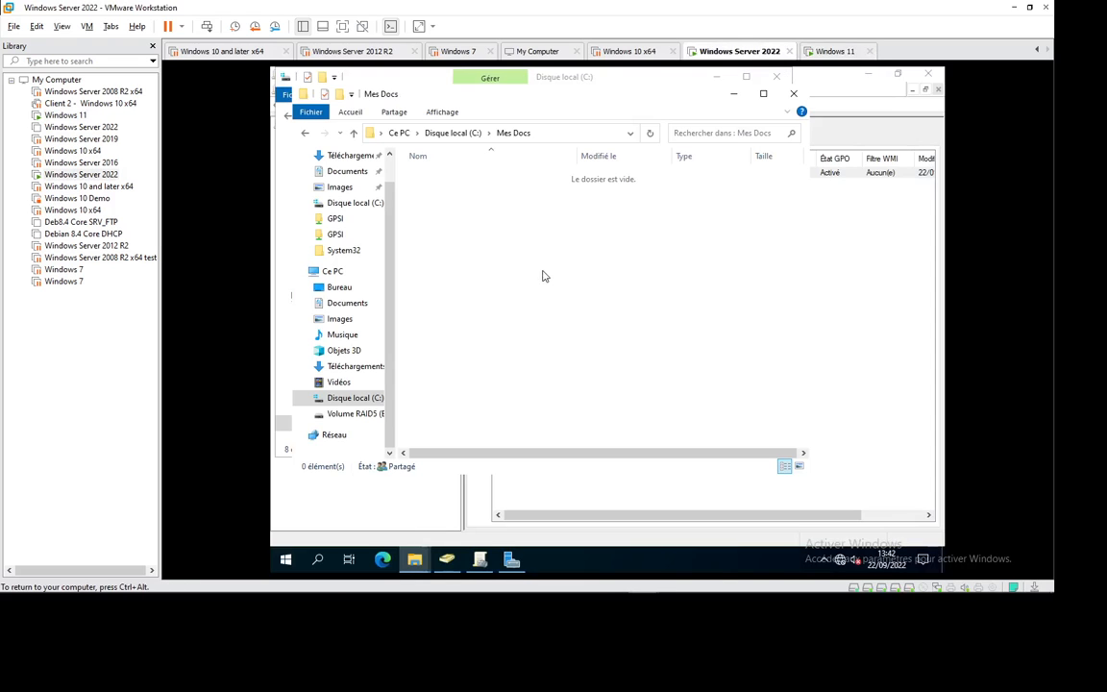
{"action": "right_click", "coordinate": [507, 246]}
{"action": "left_click", "coordinate": [527, 294]}
{"action": "left_click", "coordinate": [416, 559]}
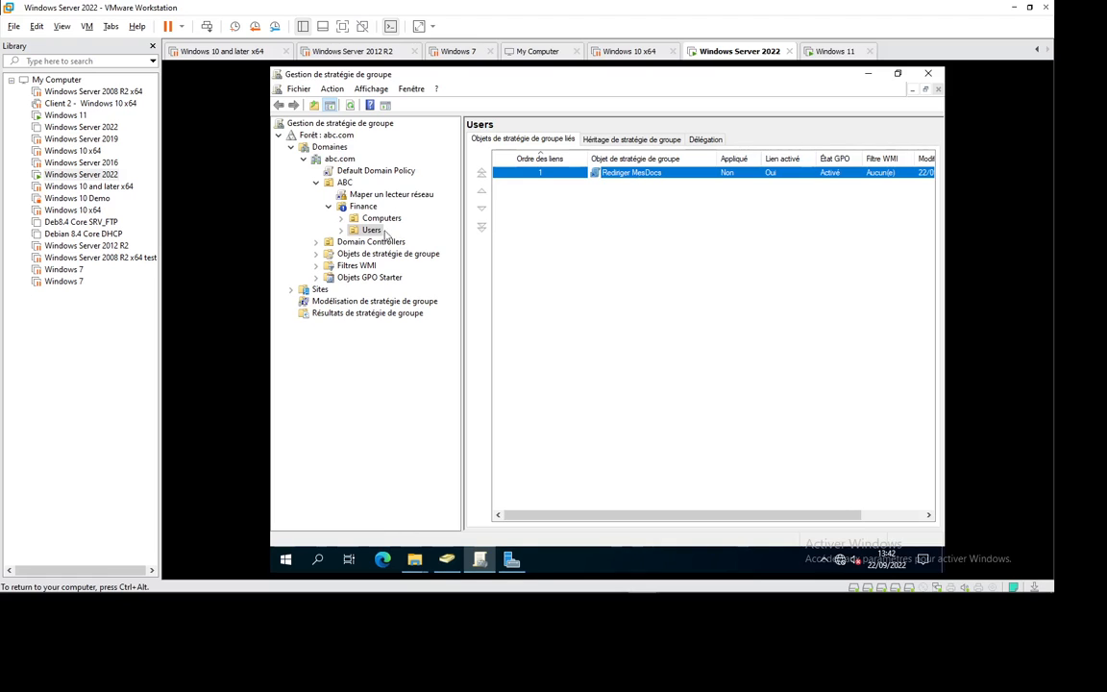
Step: Edit Rediriger MesDocs and navigate to Paramètres Windows > Redirection de dossiers
{"action": "right_click", "coordinate": [636, 179]}
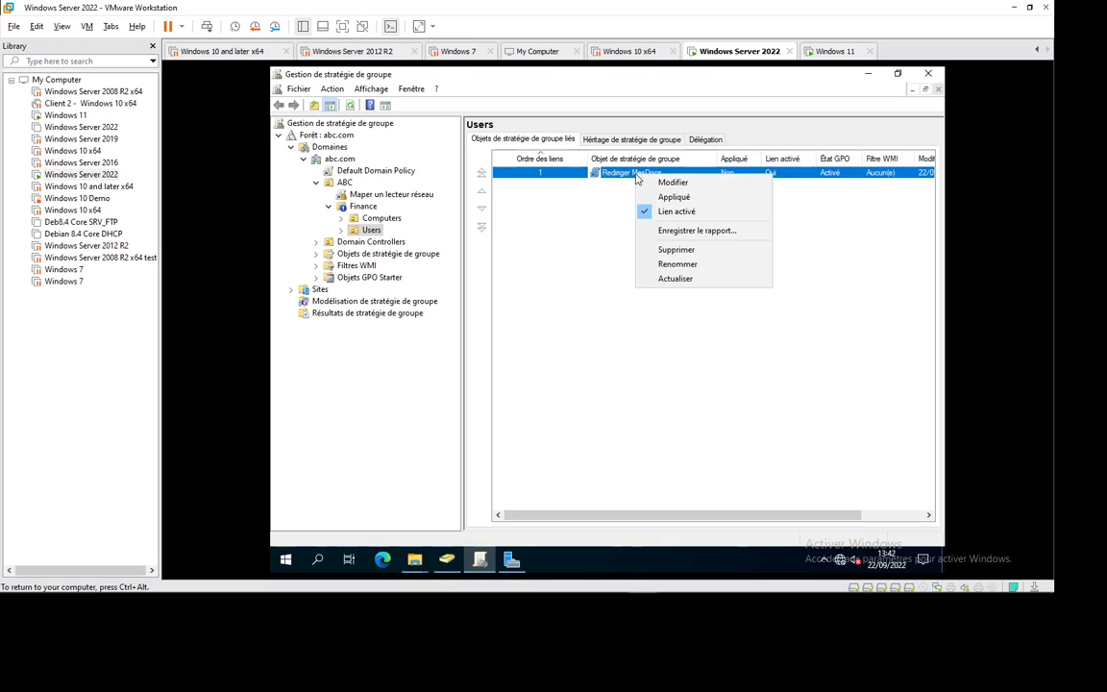
{"action": "left_click", "coordinate": [668, 181]}
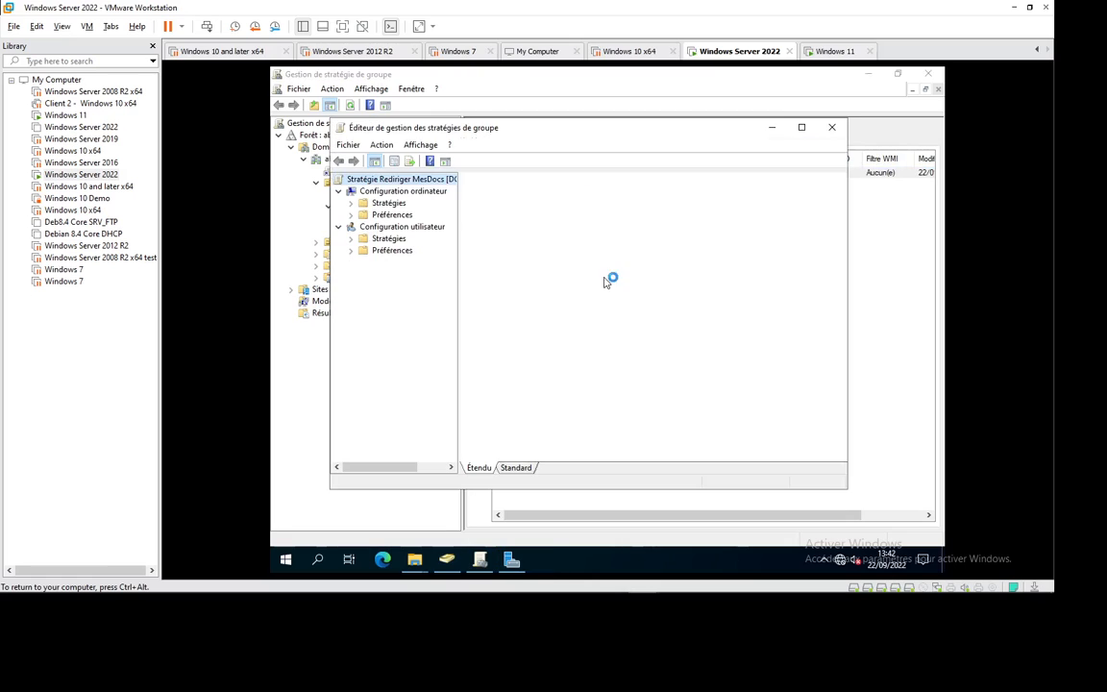
{"action": "left_click", "coordinate": [351, 238]}
{"action": "left_click", "coordinate": [366, 263]}
{"action": "left_click", "coordinate": [364, 262]}
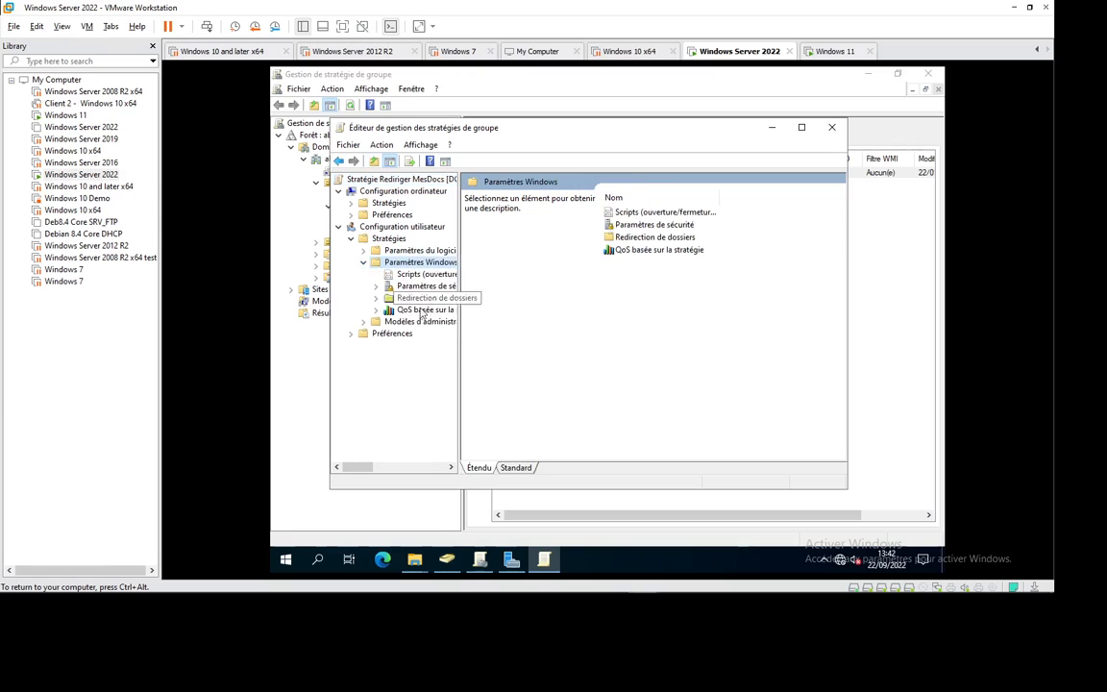
{"action": "double_click", "coordinate": [399, 298]}
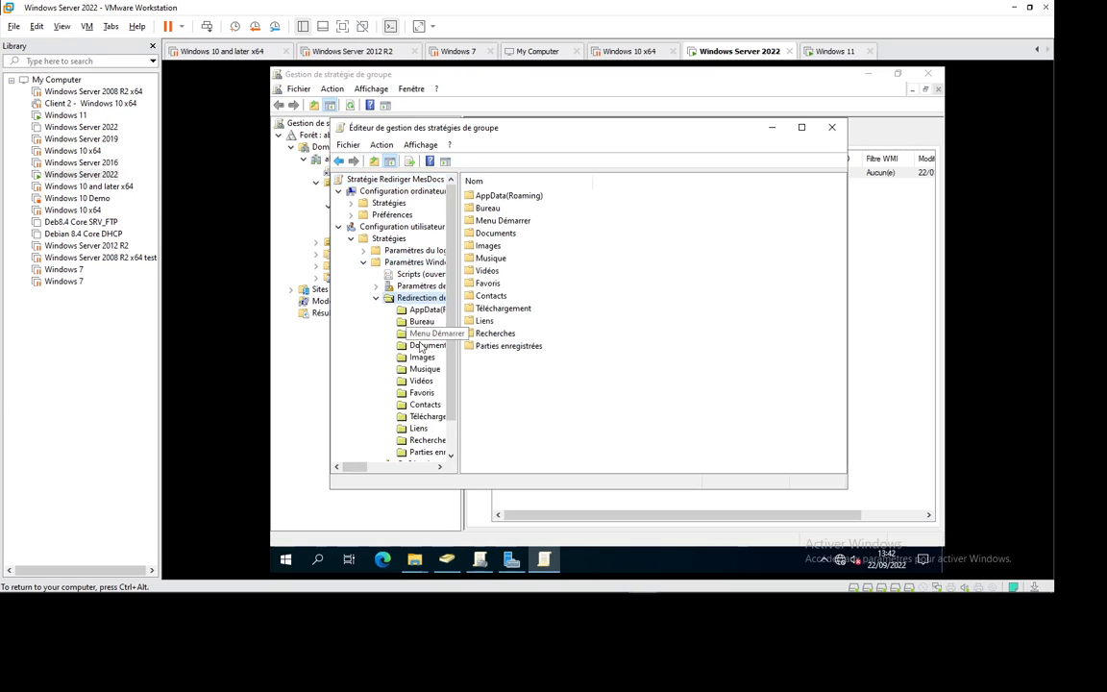
Step: Review the Documents redirection target \\dc4\Mes Docs and its Paramètres, then close with OK
{"action": "left_click", "coordinate": [425, 345]}
{"action": "right_click", "coordinate": [428, 349]}
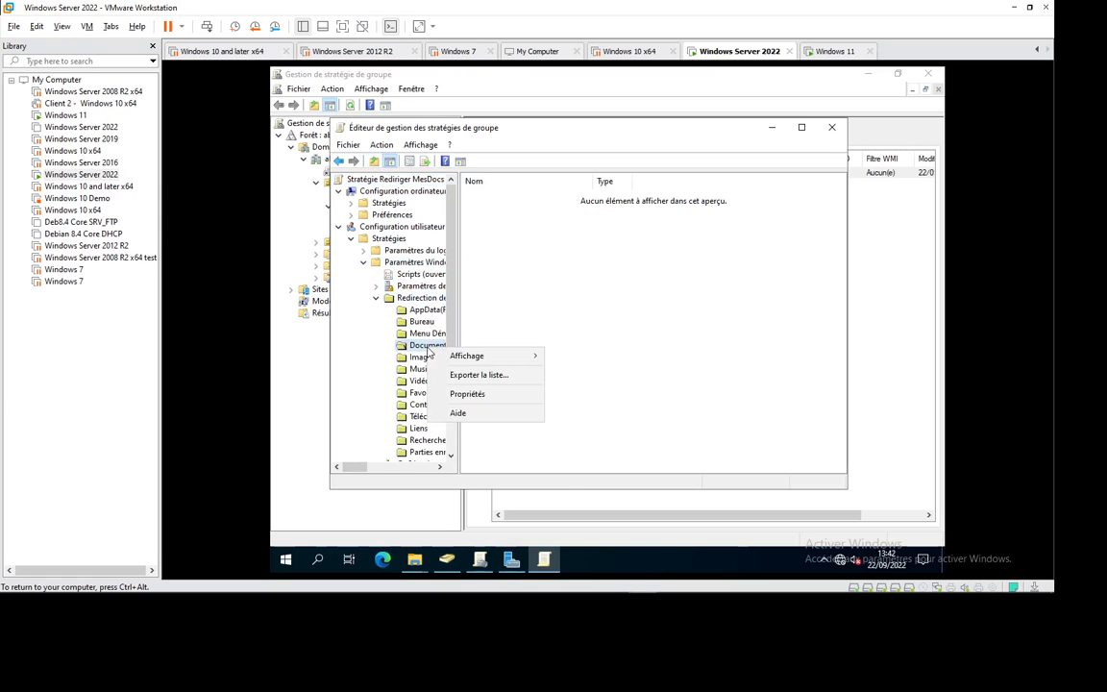
{"action": "left_click", "coordinate": [468, 394]}
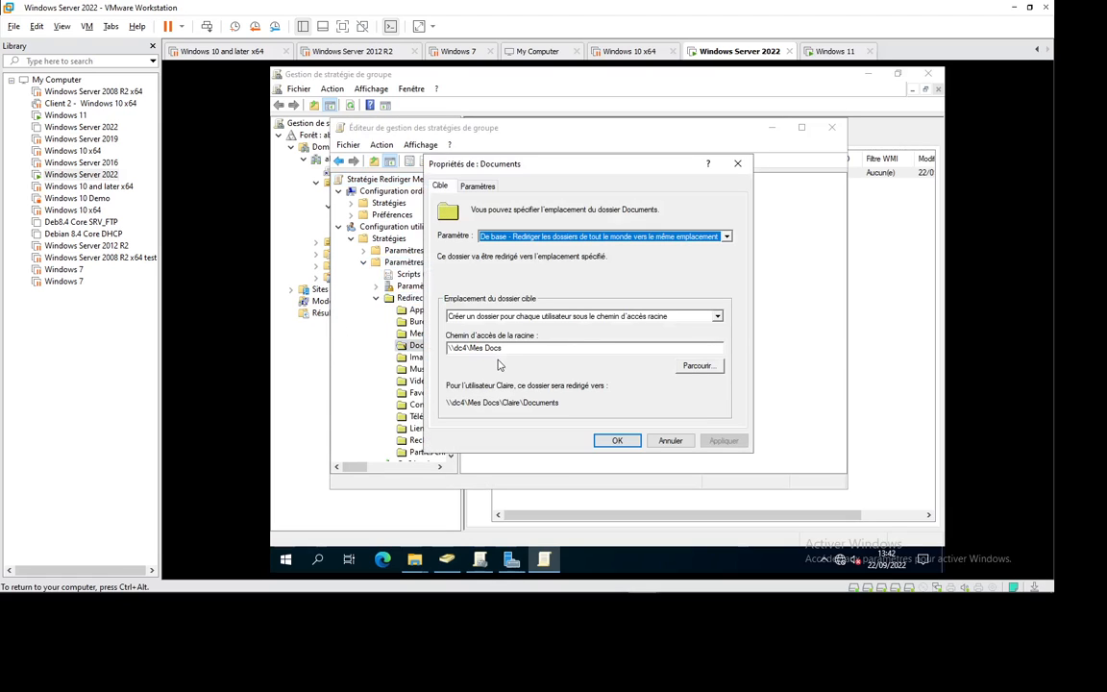
{"action": "left_click", "coordinate": [515, 349]}
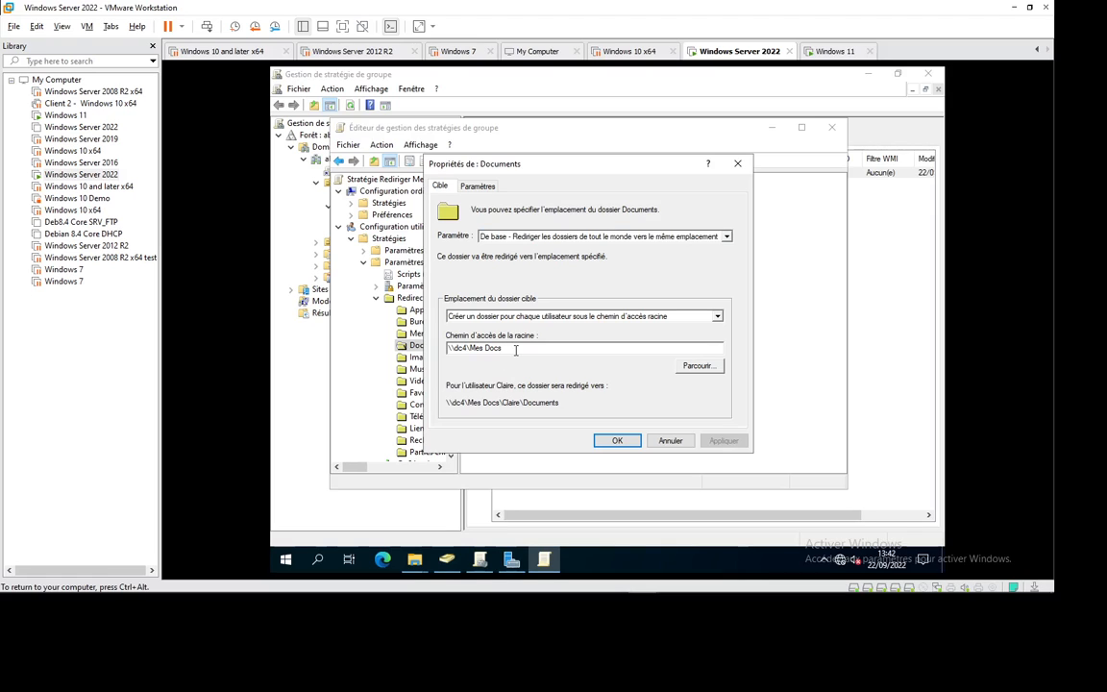
{"action": "left_click", "coordinate": [478, 187]}
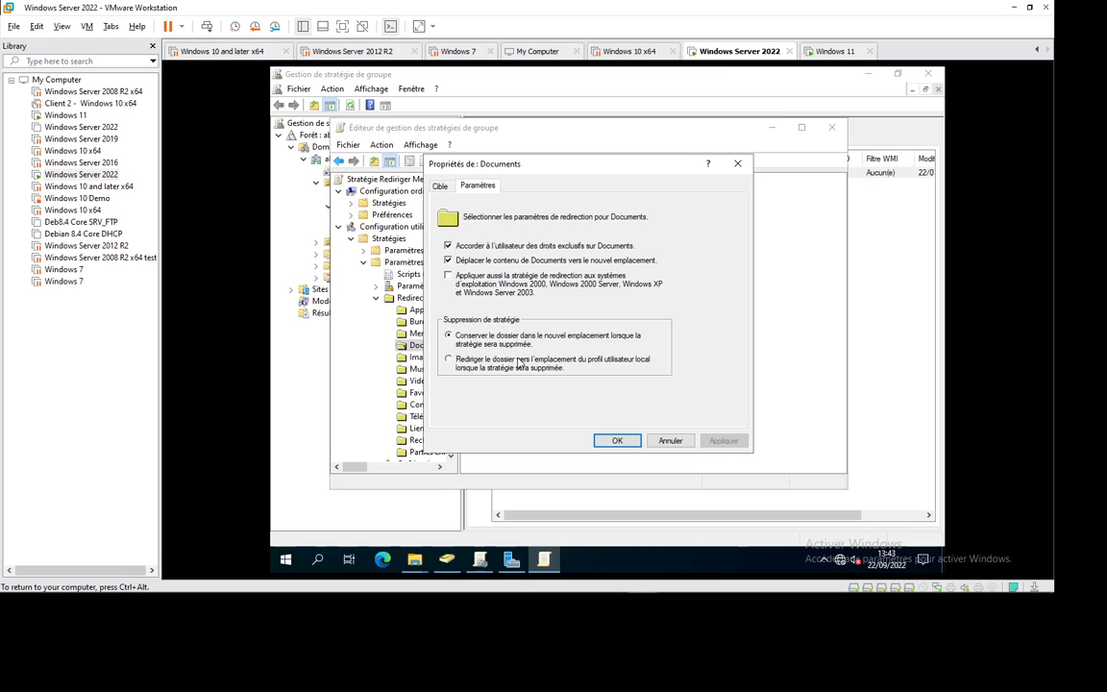
{"action": "left_click", "coordinate": [631, 440]}
{"action": "left_click", "coordinate": [835, 51]}
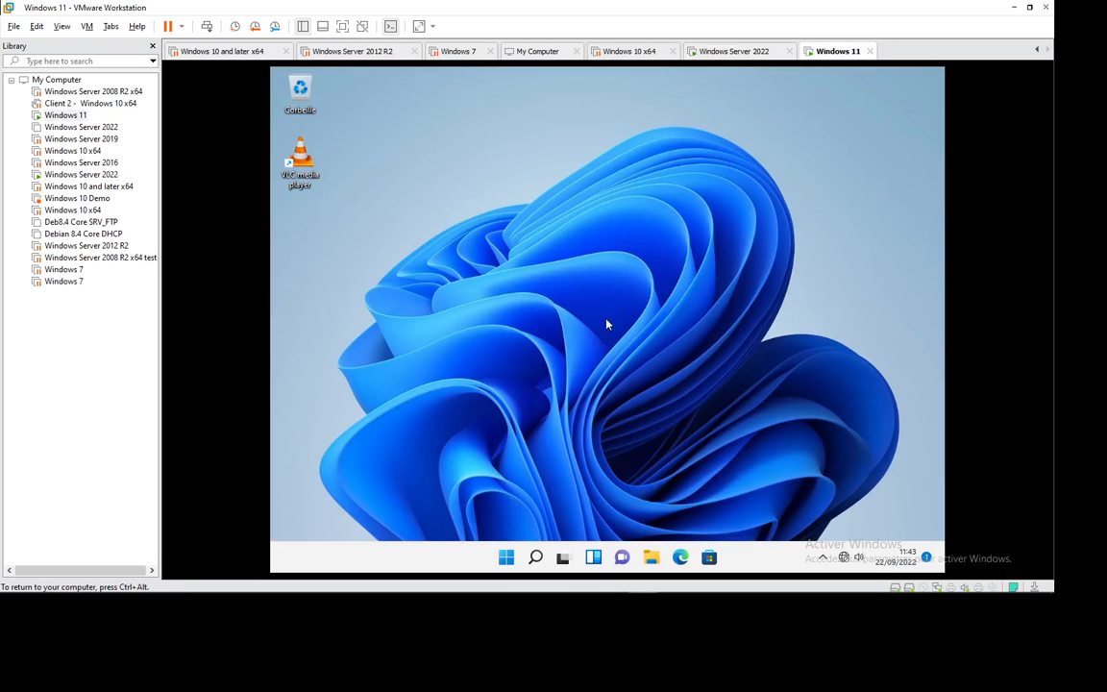
Step: Run gpupdate /force in a new Command Prompt until the log-off prompt appears
{"action": "key", "text": "super+r"}
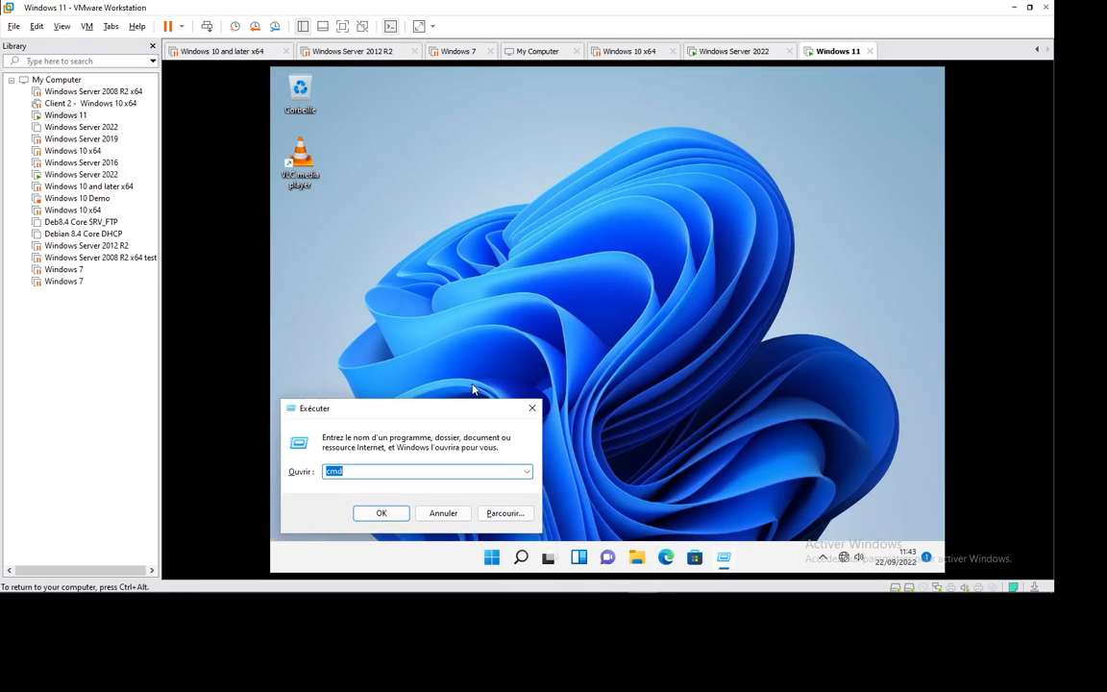
{"action": "key", "text": "Return"}
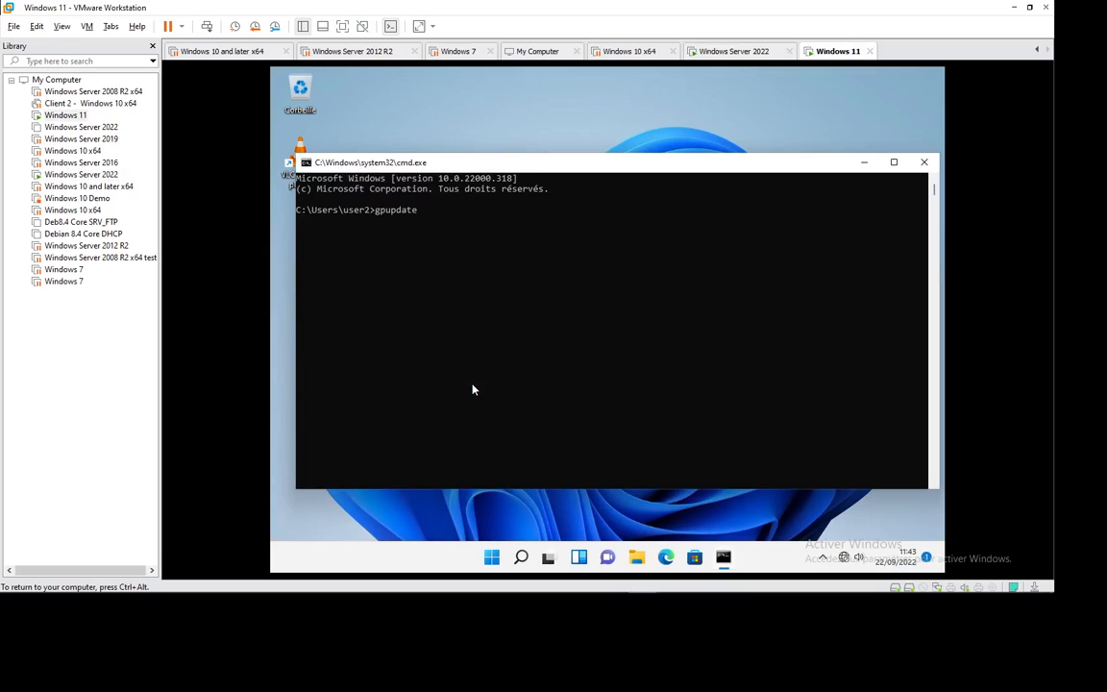
{"action": "key", "text": "Return"}
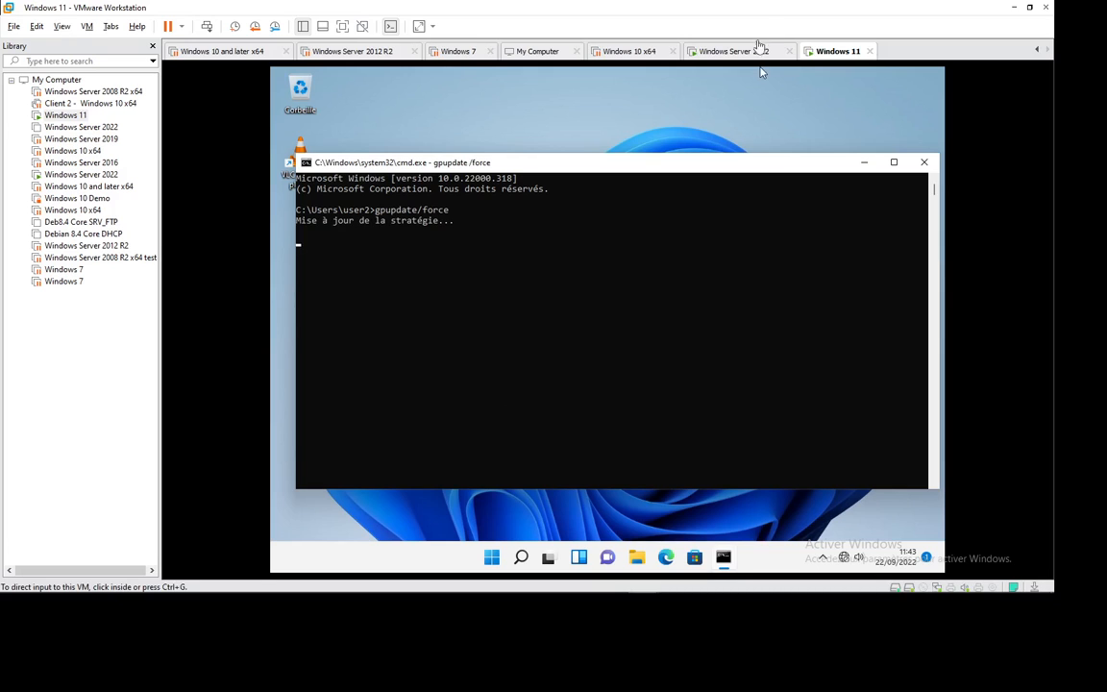
{"action": "left_click", "coordinate": [723, 53]}
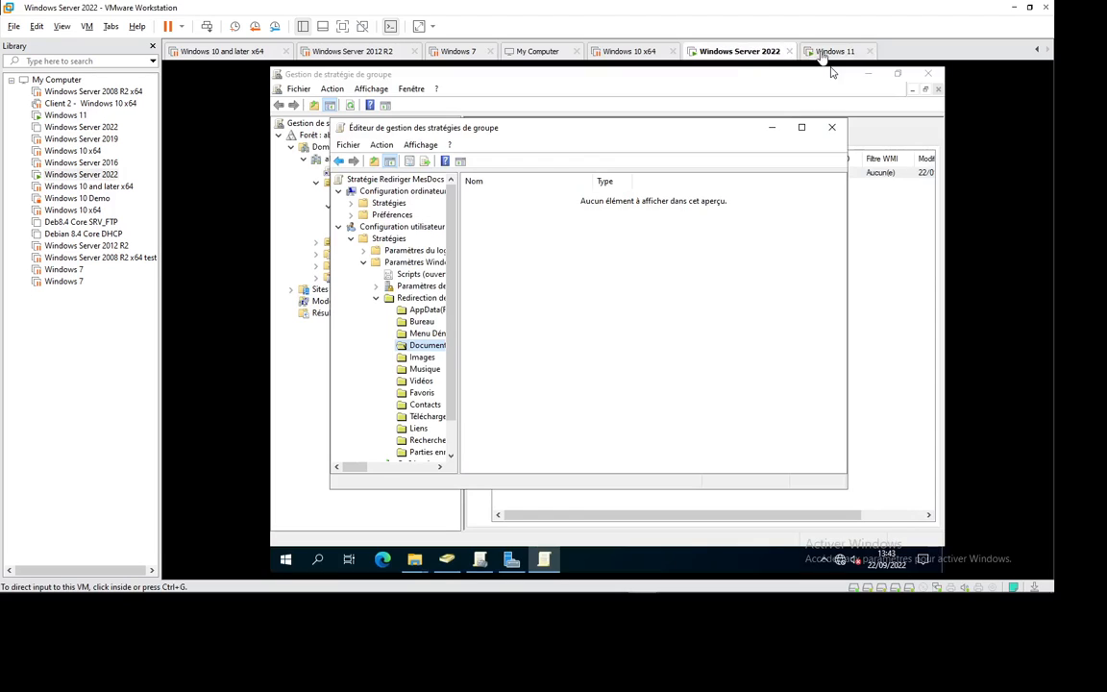
{"action": "left_click", "coordinate": [834, 52]}
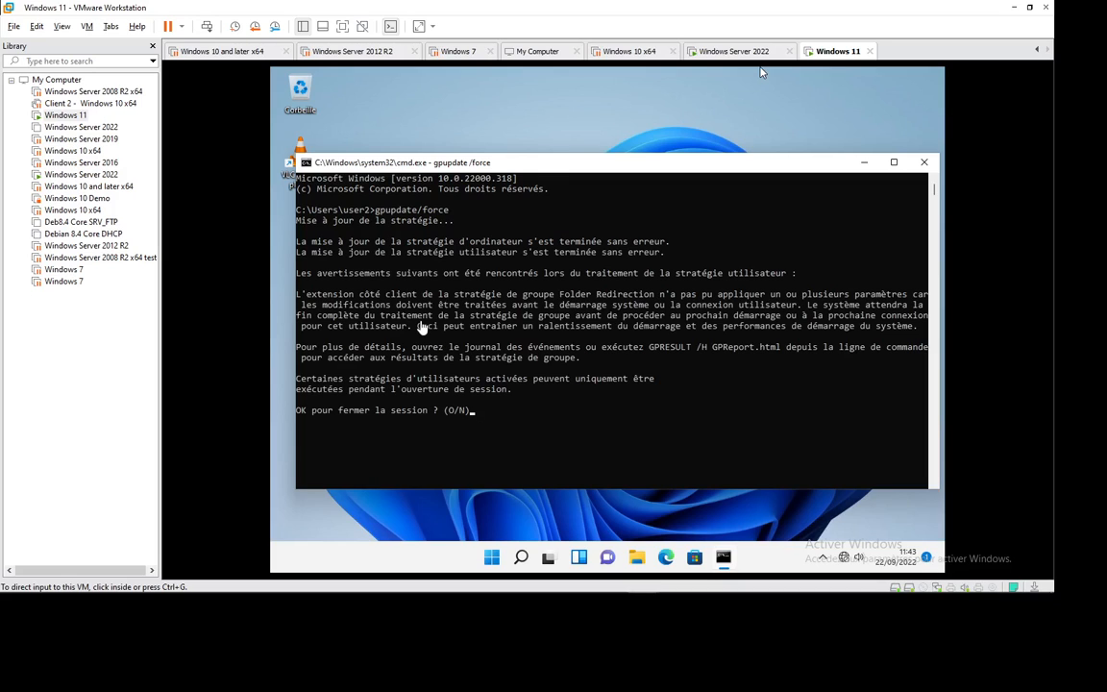
{"action": "left_click", "coordinate": [498, 417]}
Step: Answer O to log off, close the Group Policy editor, and refresh Mes Docs on the server
{"action": "type", "text": "o"}
{"action": "key", "text": "Return"}
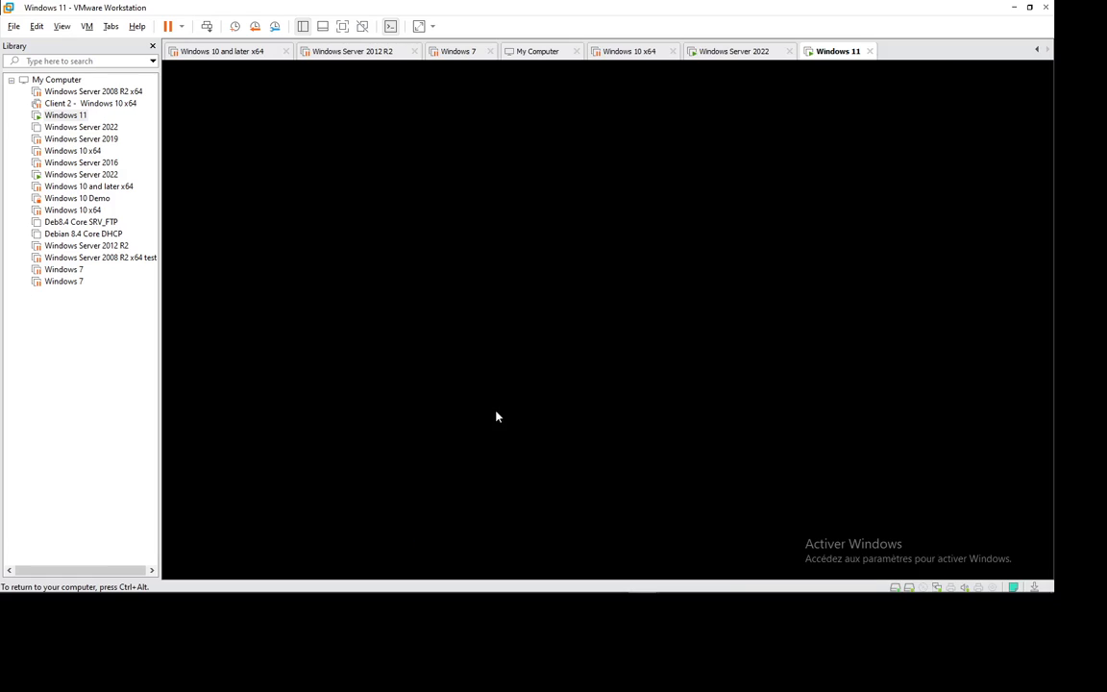
{"action": "left_click", "coordinate": [730, 51]}
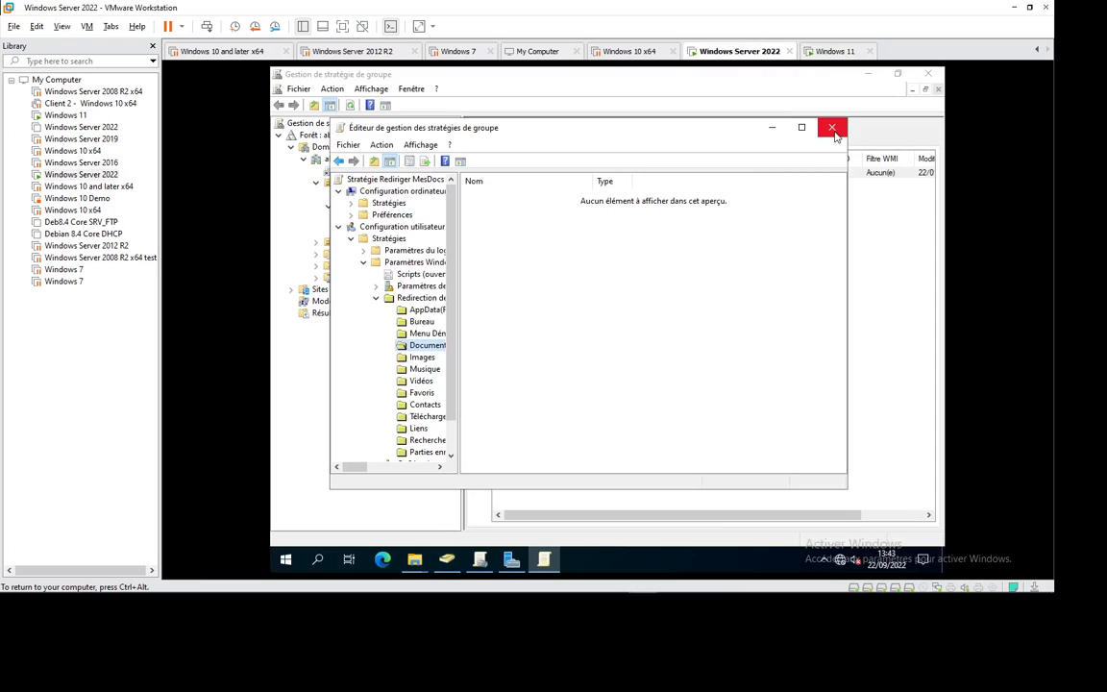
{"action": "left_click", "coordinate": [831, 127]}
{"action": "left_click", "coordinate": [868, 74]}
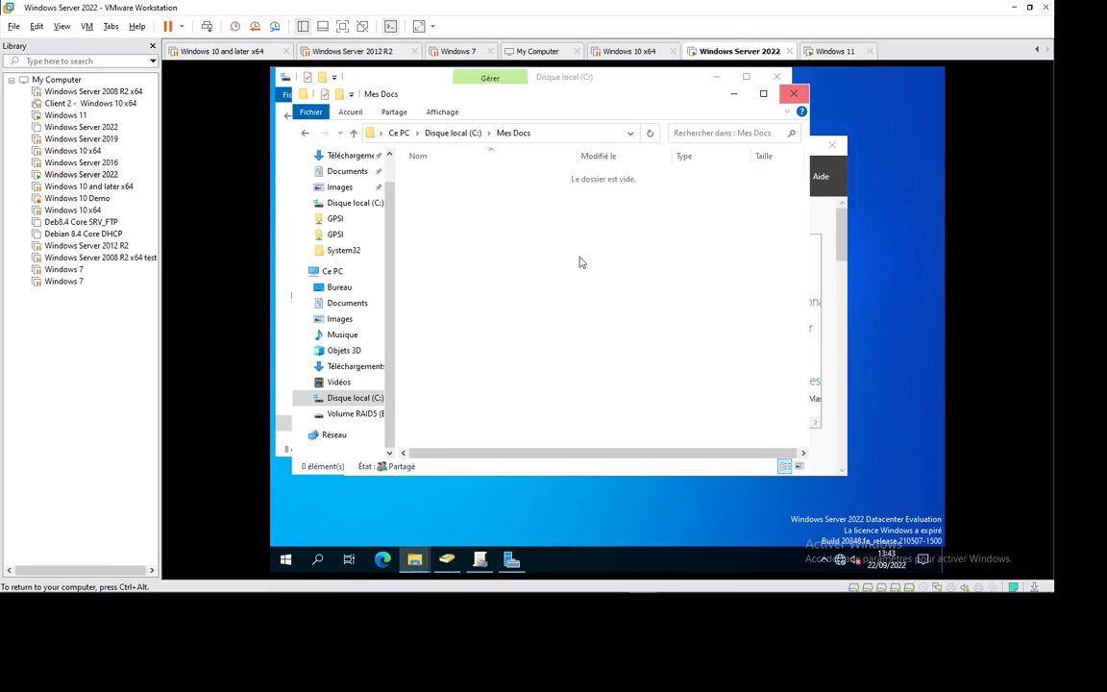
{"action": "right_click", "coordinate": [502, 239]}
{"action": "left_click", "coordinate": [525, 289]}
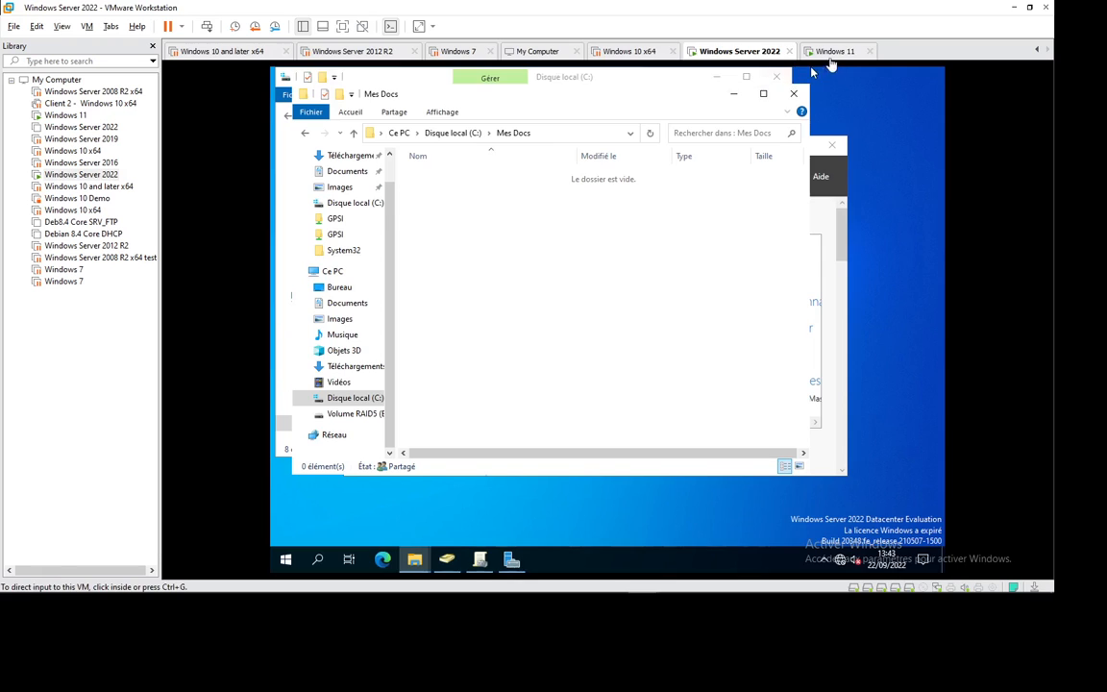
{"action": "left_click", "coordinate": [832, 53]}
Step: Sign back in to Windows 11 as user2 with the account password
{"action": "left_click", "coordinate": [596, 327]}
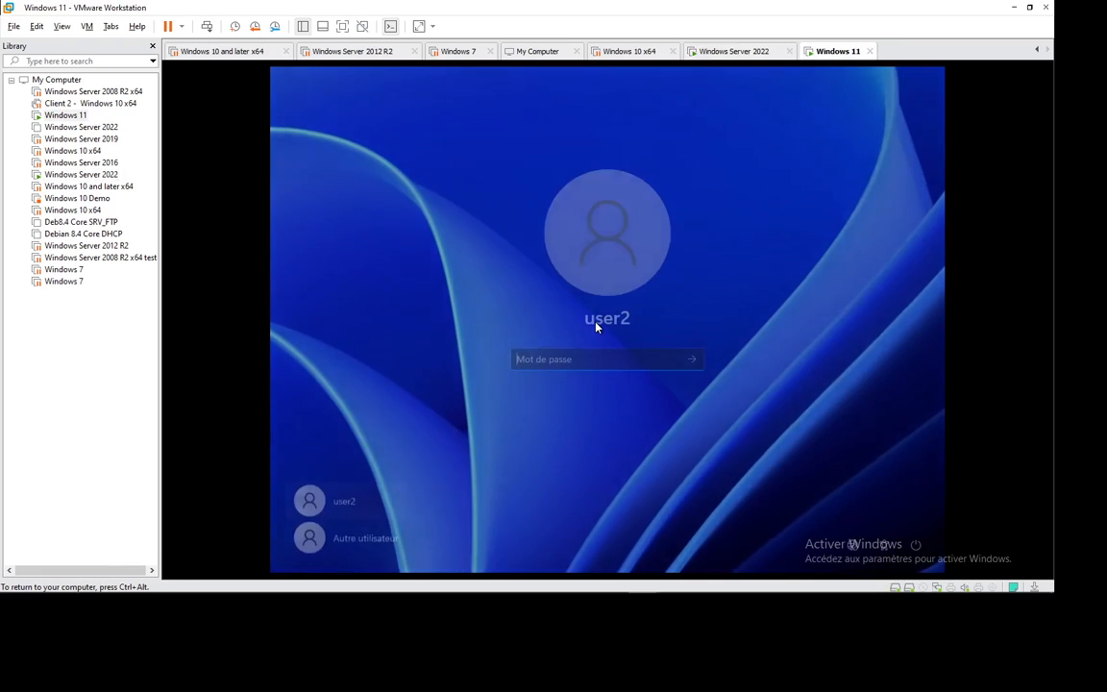
{"action": "type", "text": "•••"}
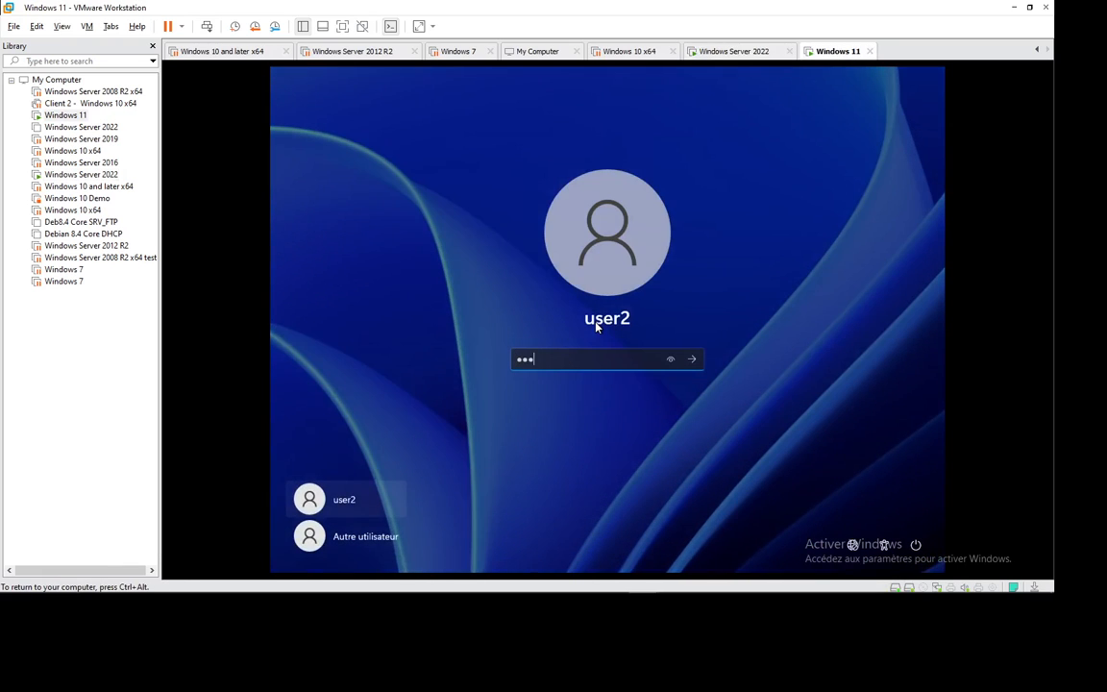
{"action": "key", "text": "BackSpace"}
{"action": "key", "text": "BackSpace"}
{"action": "key", "text": "BackSpace"}
{"action": "type", "text": "••••••••"}
{"action": "key", "text": "Return"}
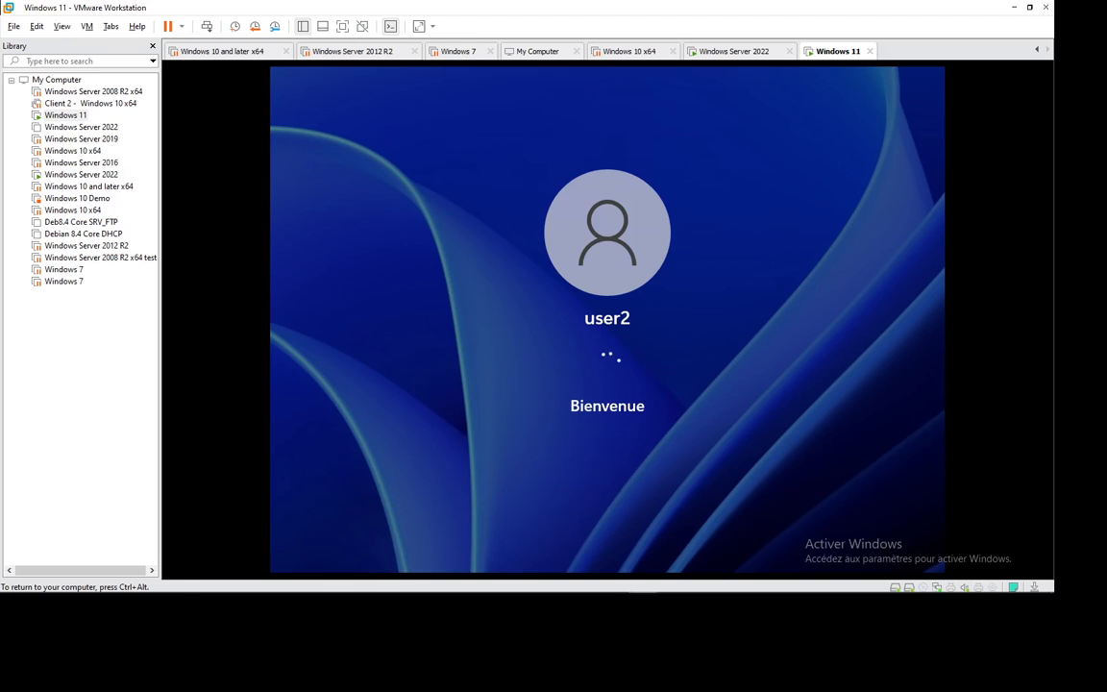
{"action": "left_click", "coordinate": [733, 51]}
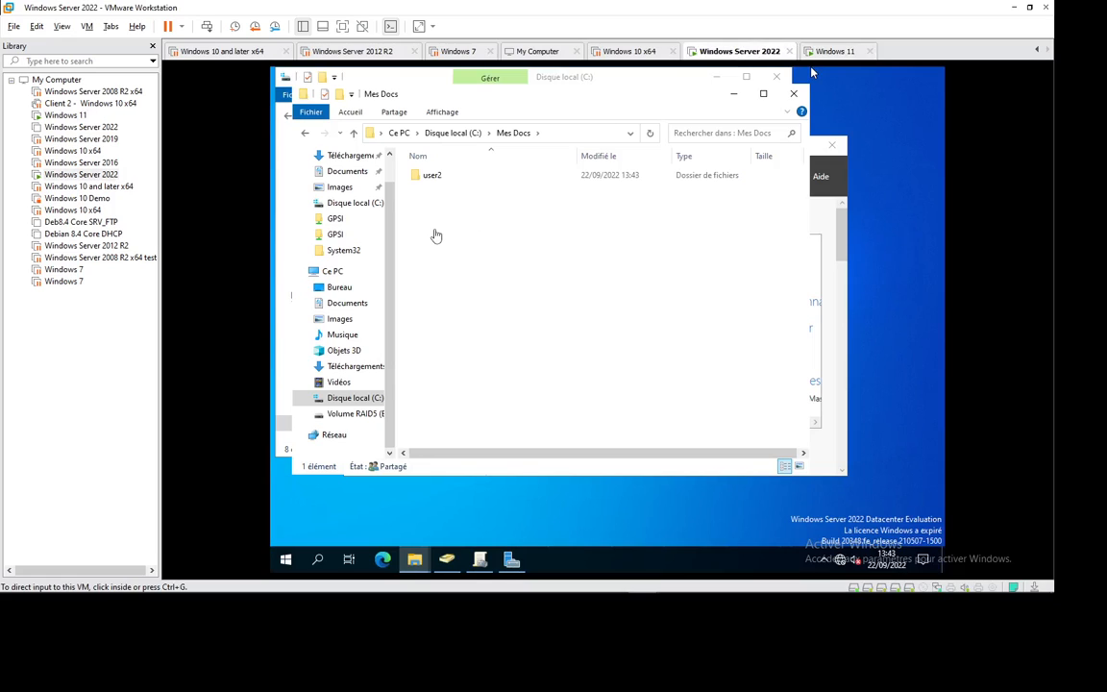
Step: Open Mes Docs\user2, then its Documents subfolder, which requests access permission
{"action": "double_click", "coordinate": [442, 177]}
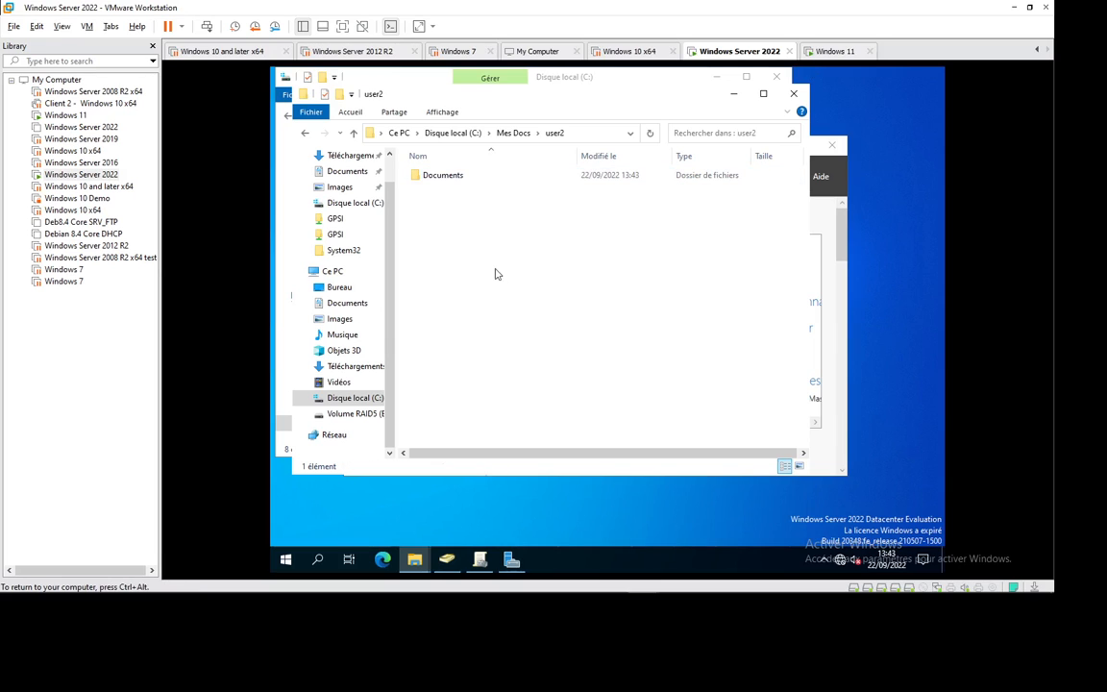
{"action": "double_click", "coordinate": [427, 177]}
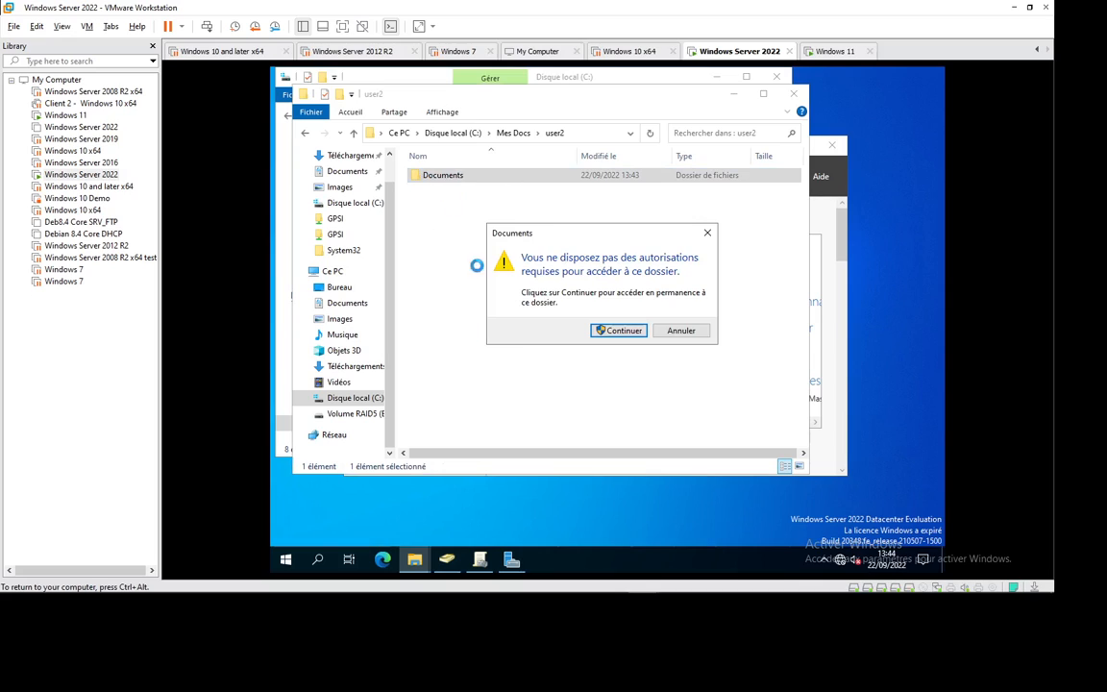